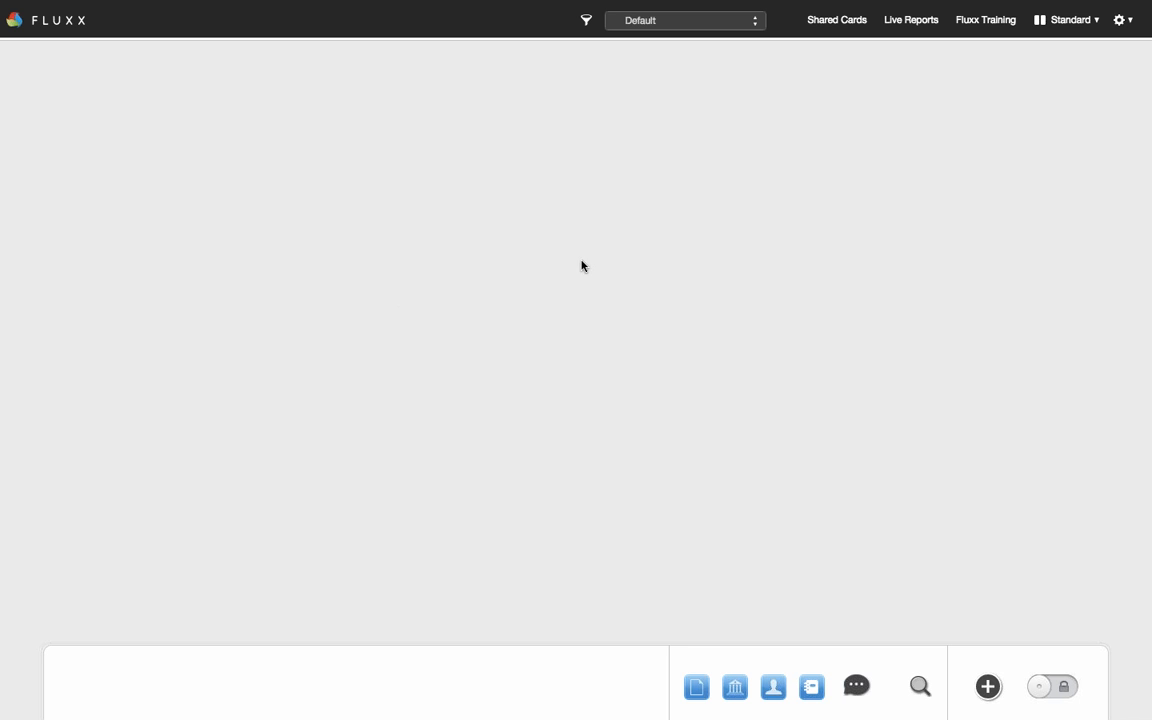
Open the admin forms area and display the Generic Template's Grantee Portal form
{"action": "left_click", "coordinate": [1123, 30]}
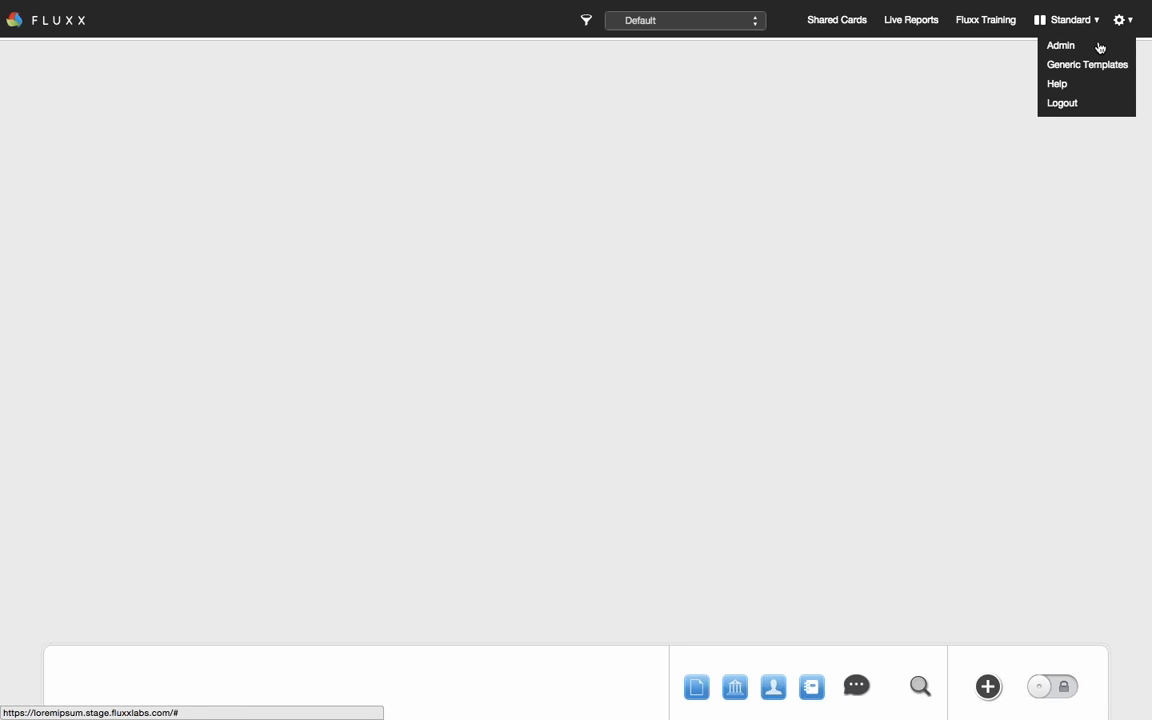
{"action": "left_click", "coordinate": [1090, 49]}
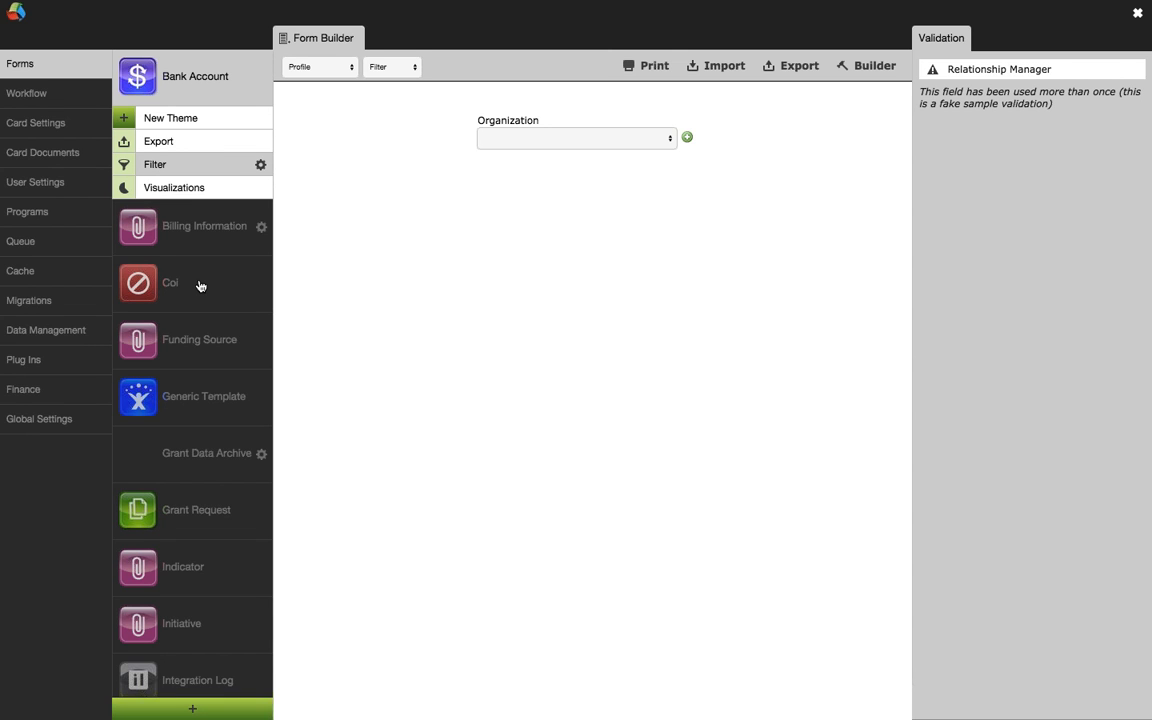
{"action": "left_click", "coordinate": [254, 403]}
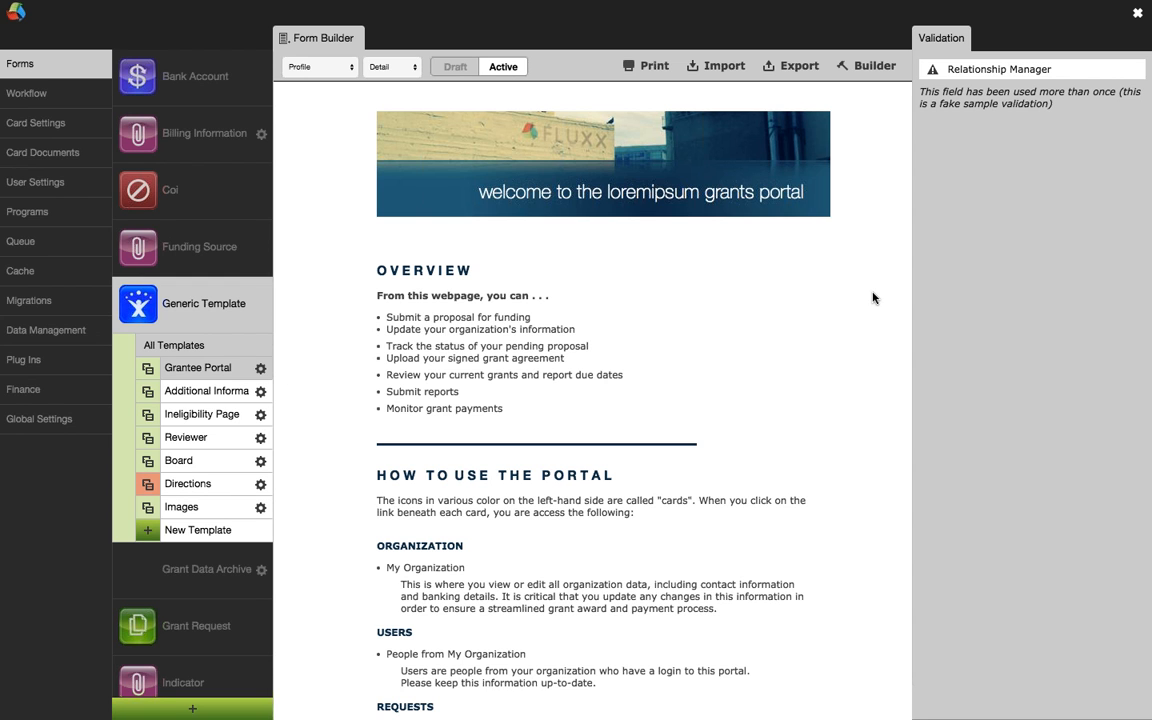
Read through the Grantee Portal template's preview from the overview to the additional forms, and open its element layout in the builder
{"action": "scroll", "coordinate": [872, 297], "scroll_direction": "down", "scroll_amount": 1}
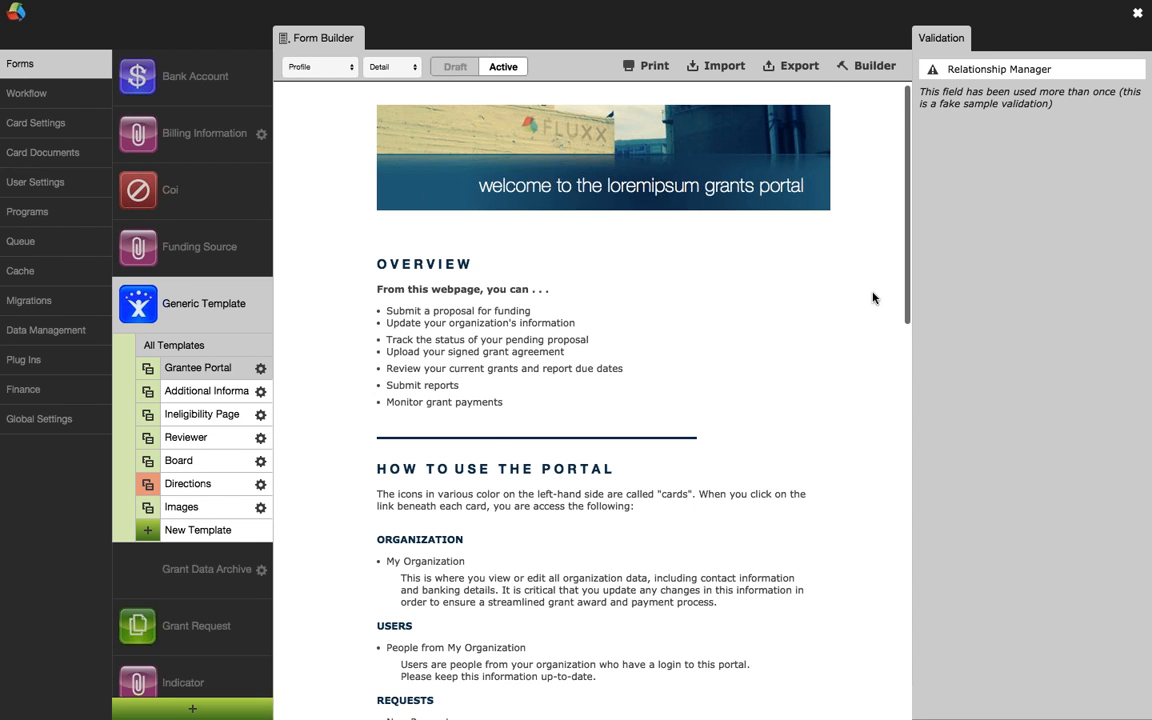
{"action": "scroll", "coordinate": [872, 297], "scroll_direction": "down", "scroll_amount": 3}
{"action": "scroll", "coordinate": [872, 297], "scroll_direction": "down", "scroll_amount": 3}
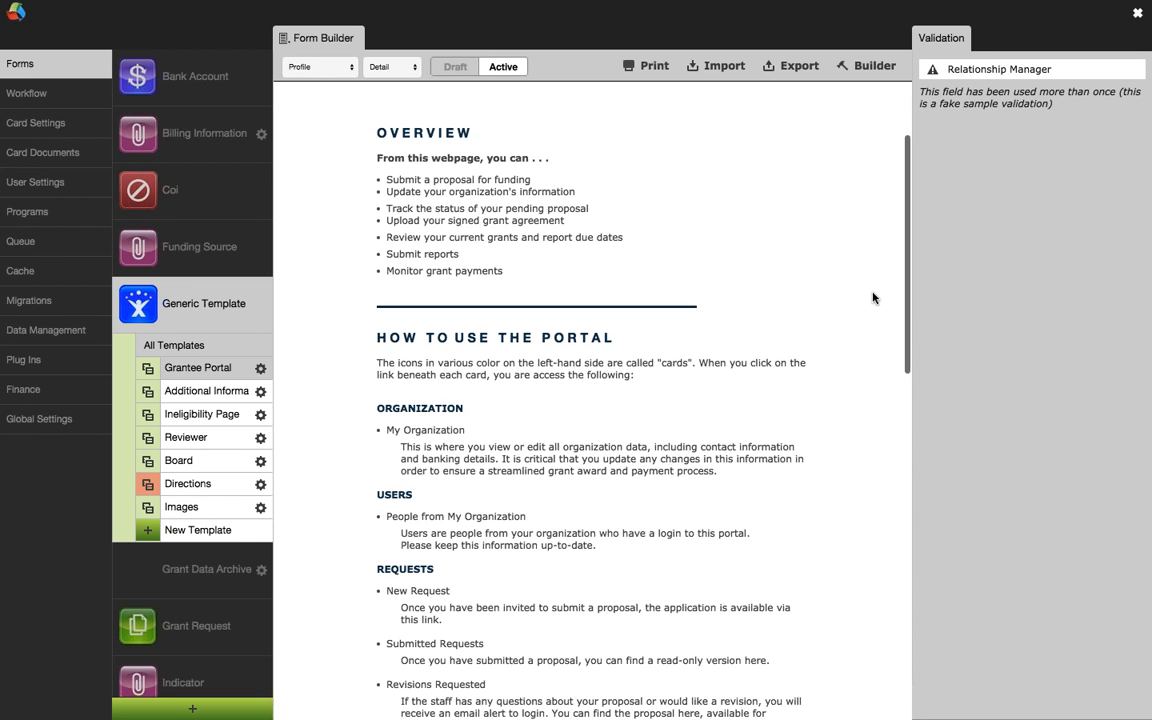
{"action": "scroll", "coordinate": [872, 297], "scroll_direction": "down", "scroll_amount": 6}
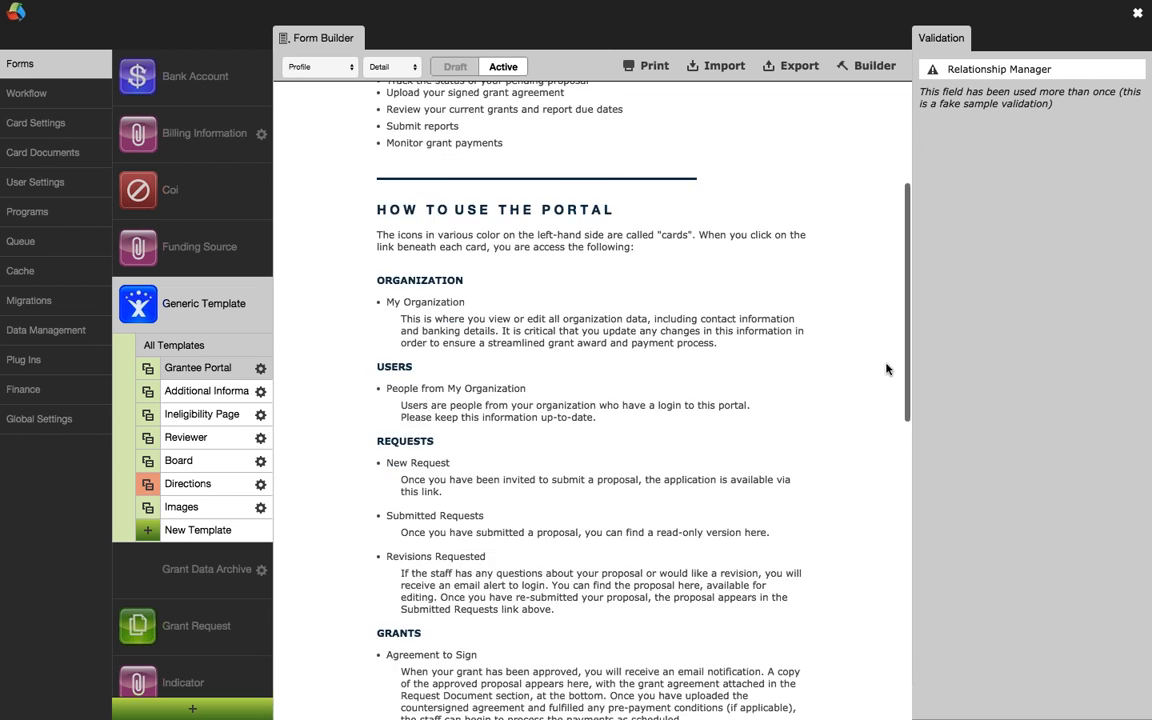
{"action": "scroll", "coordinate": [886, 362], "scroll_direction": "down", "scroll_amount": 8}
{"action": "scroll", "coordinate": [886, 355], "scroll_direction": "down", "scroll_amount": 8}
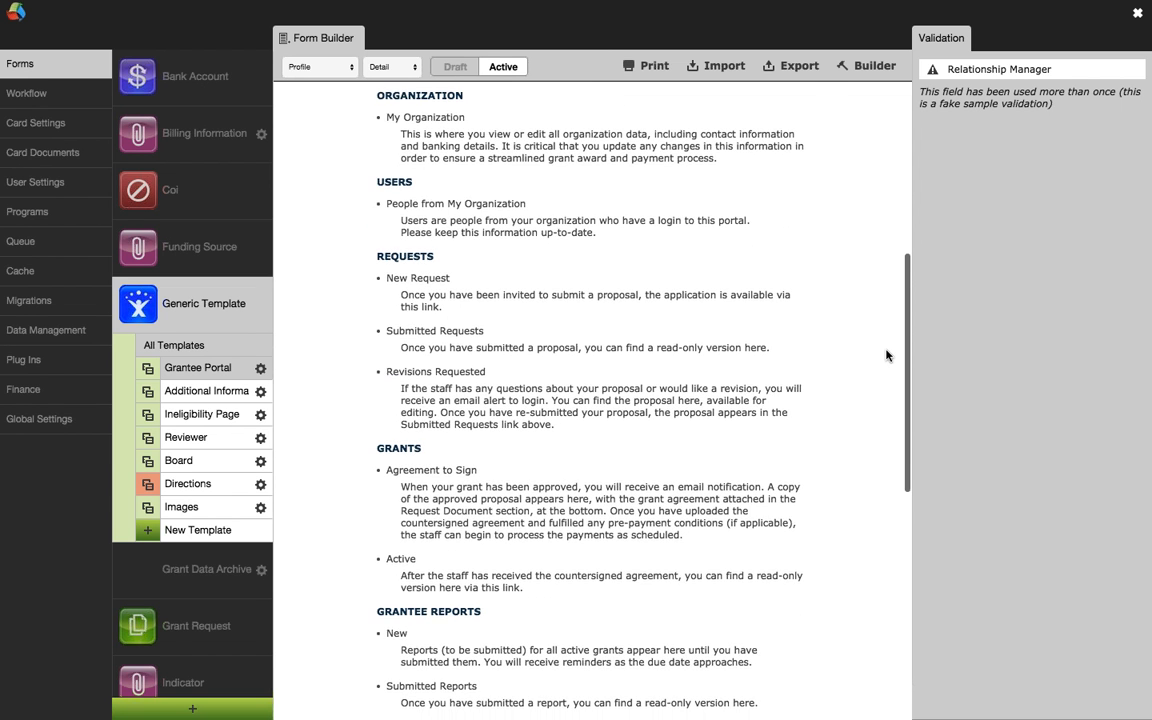
{"action": "scroll", "coordinate": [886, 355], "scroll_direction": "down", "scroll_amount": 8}
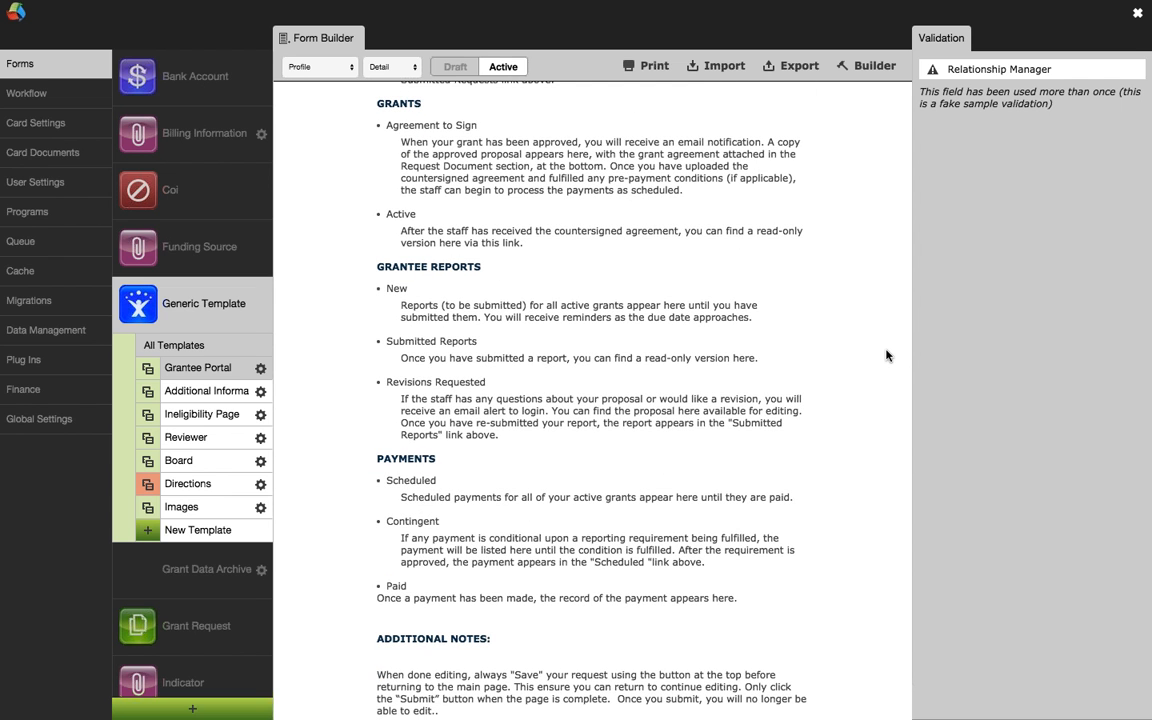
{"action": "scroll", "coordinate": [886, 355], "scroll_direction": "down", "scroll_amount": 5}
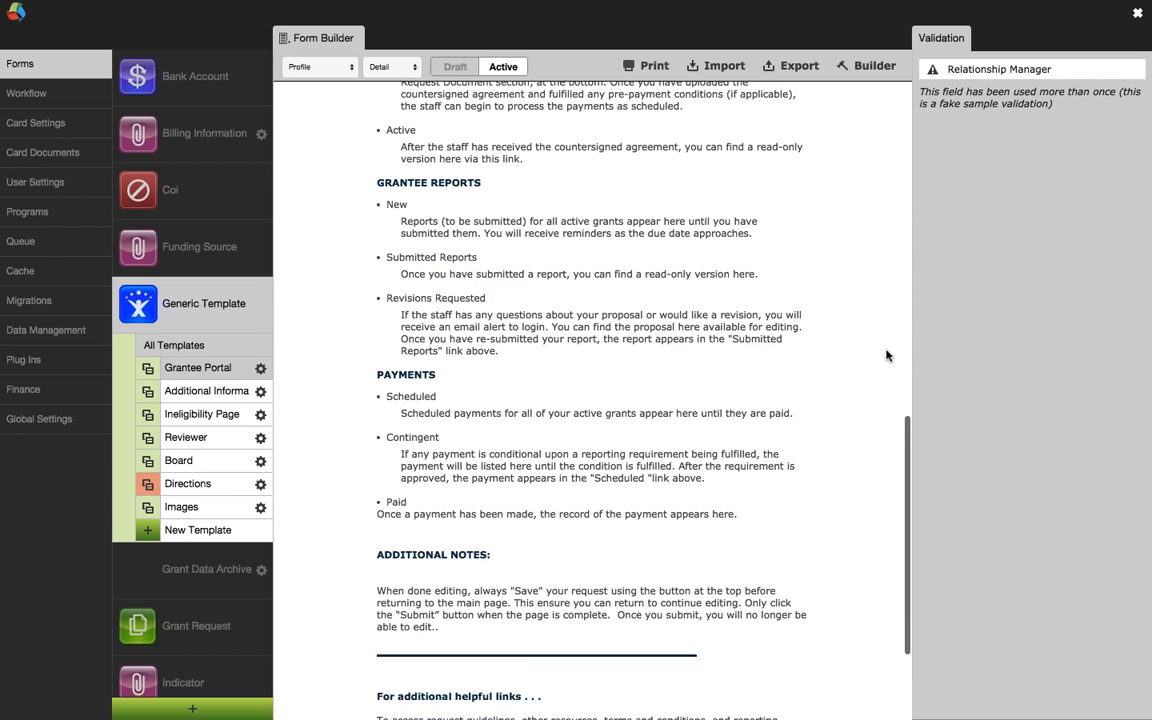
{"action": "scroll", "coordinate": [886, 355], "scroll_direction": "down", "scroll_amount": 6}
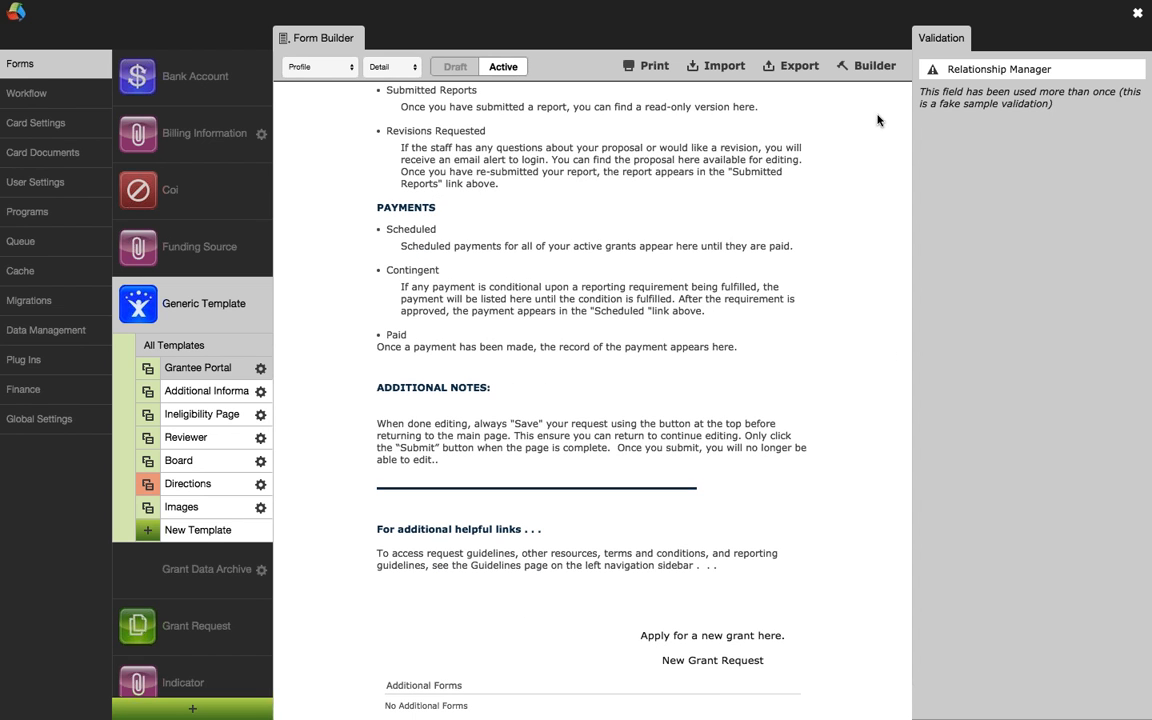
{"action": "left_click", "coordinate": [878, 68]}
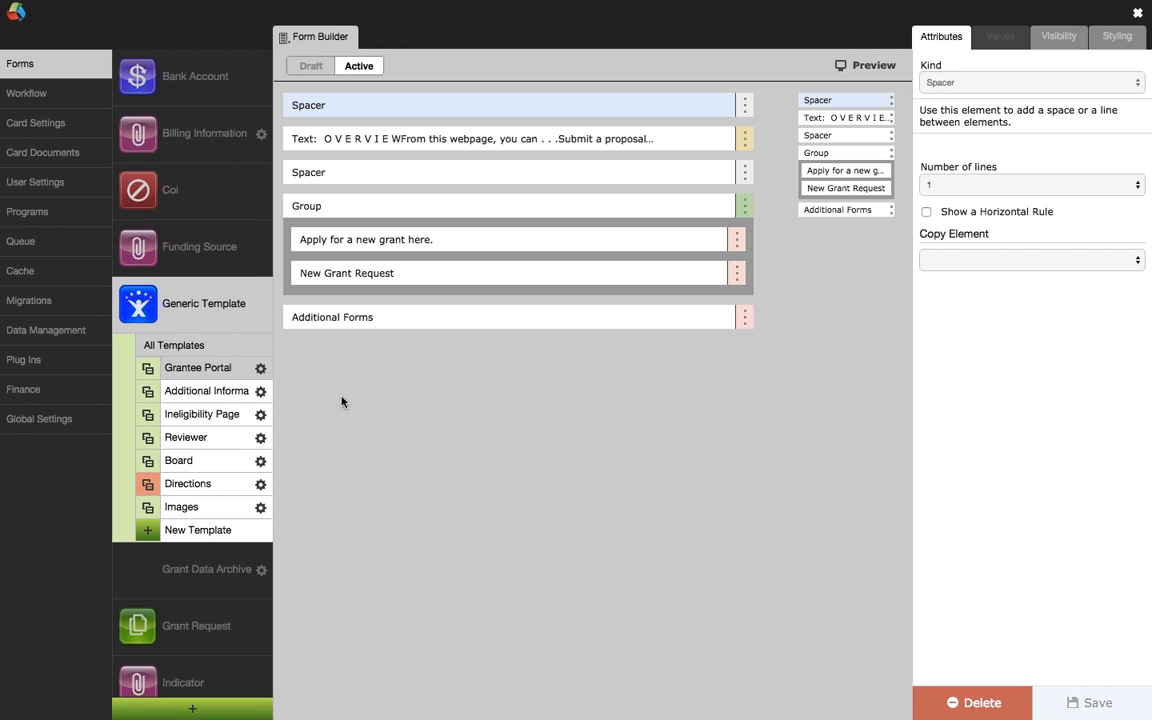
{"action": "left_click", "coordinate": [216, 529]}
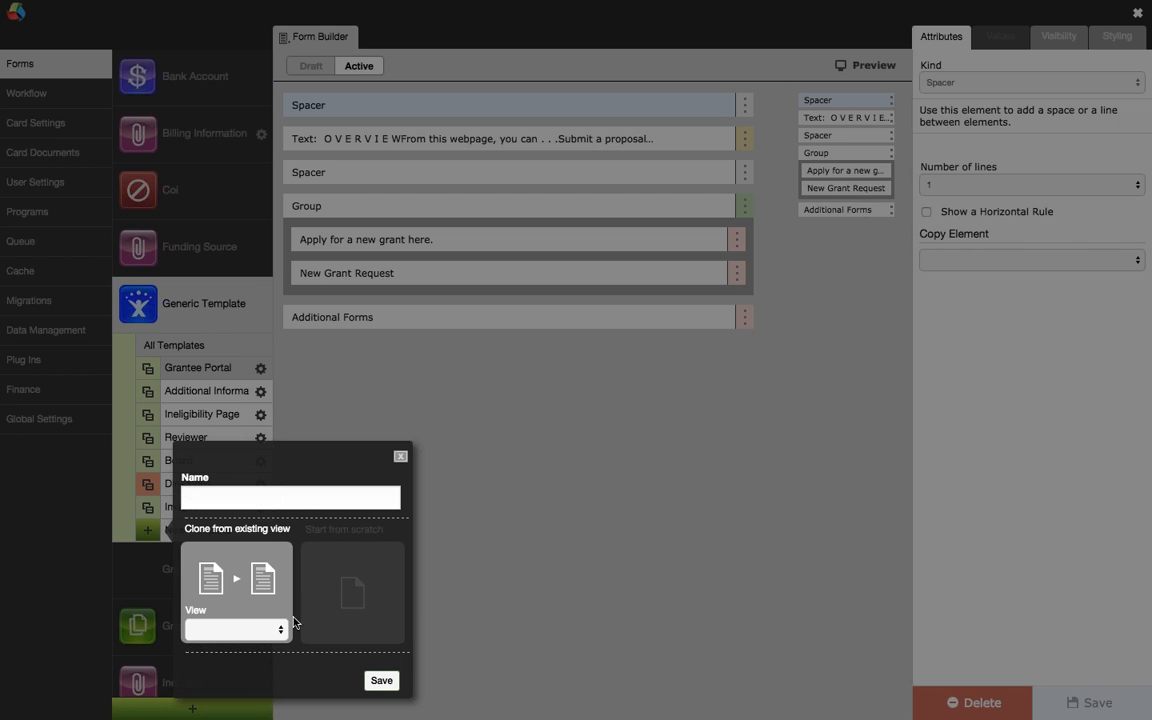
{"action": "left_click", "coordinate": [252, 630]}
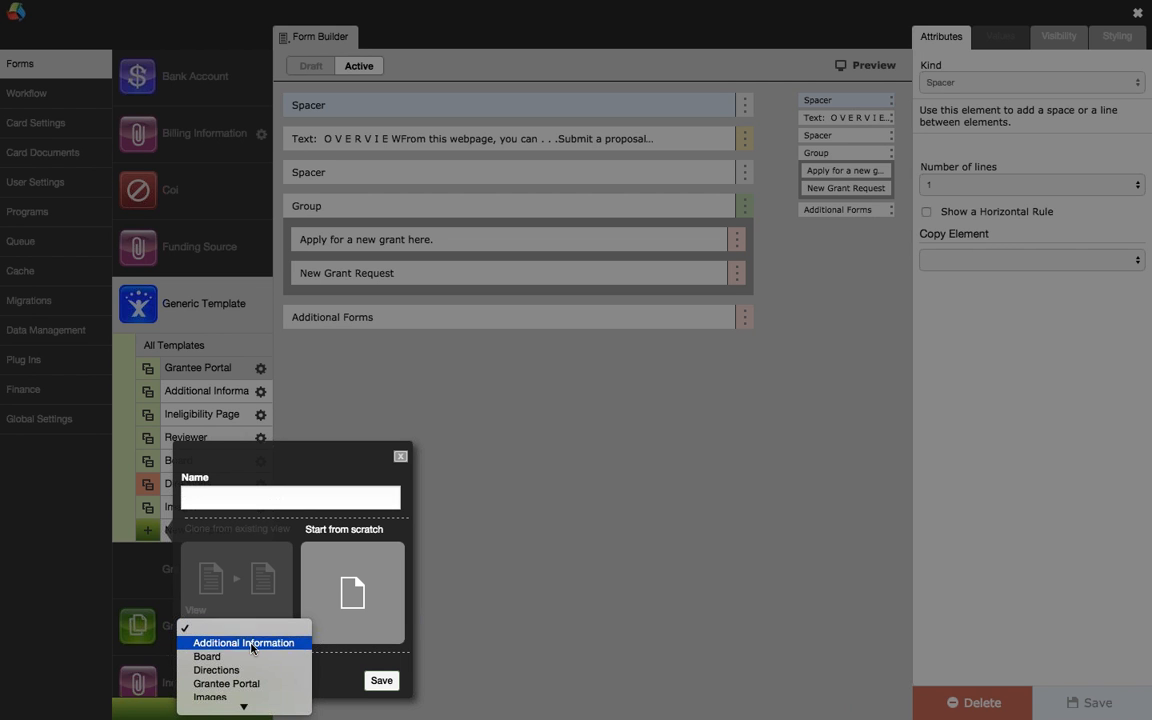
{"action": "left_click", "coordinate": [334, 662]}
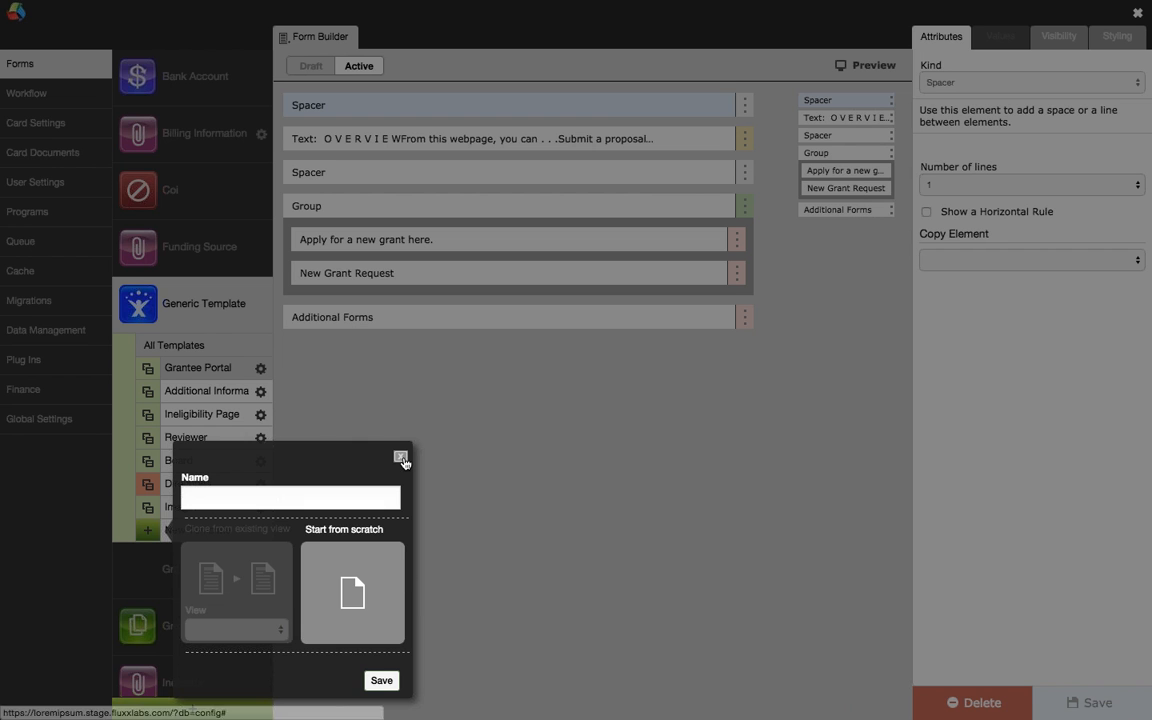
{"action": "left_click", "coordinate": [400, 456]}
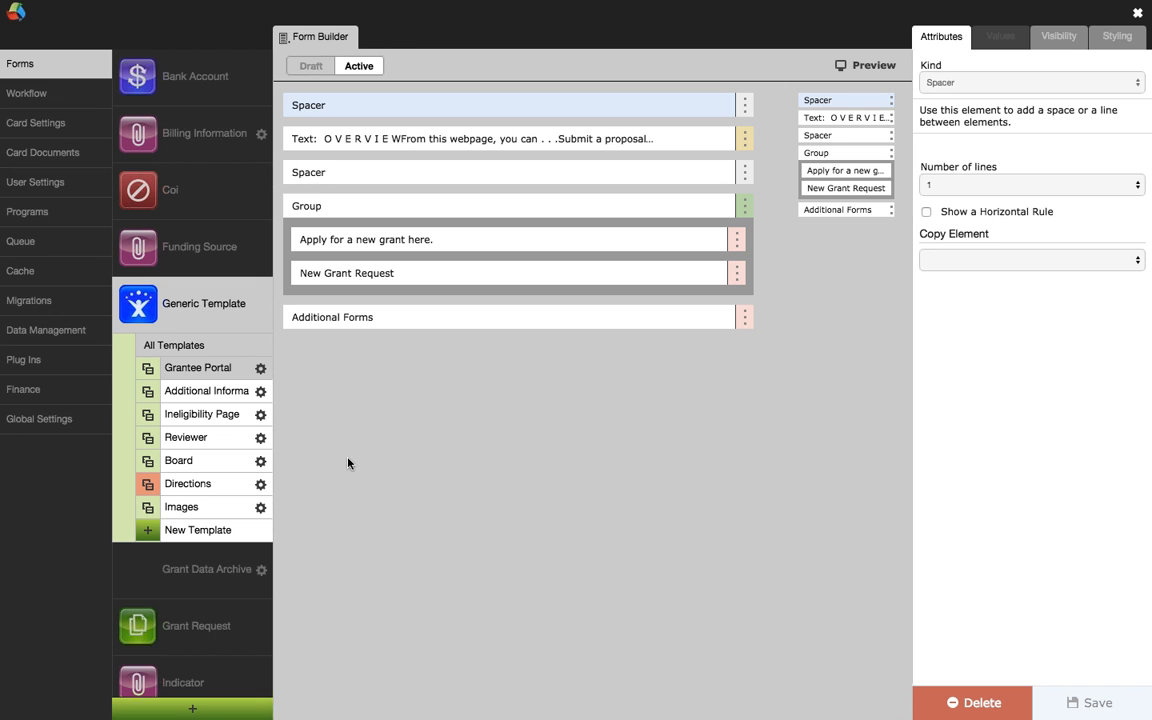
Open the Additional Information template and review its guidelines, required documents, additional links and attached forms
{"action": "left_click", "coordinate": [225, 393]}
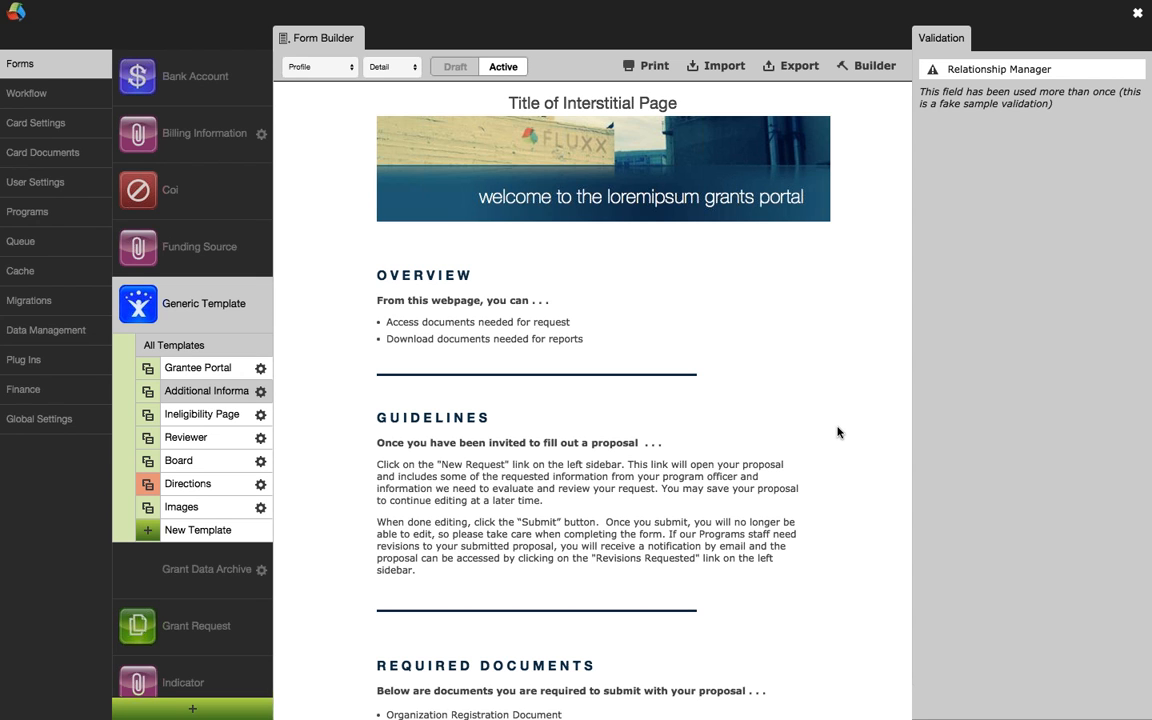
{"action": "scroll", "coordinate": [838, 432], "scroll_direction": "down", "scroll_amount": 2}
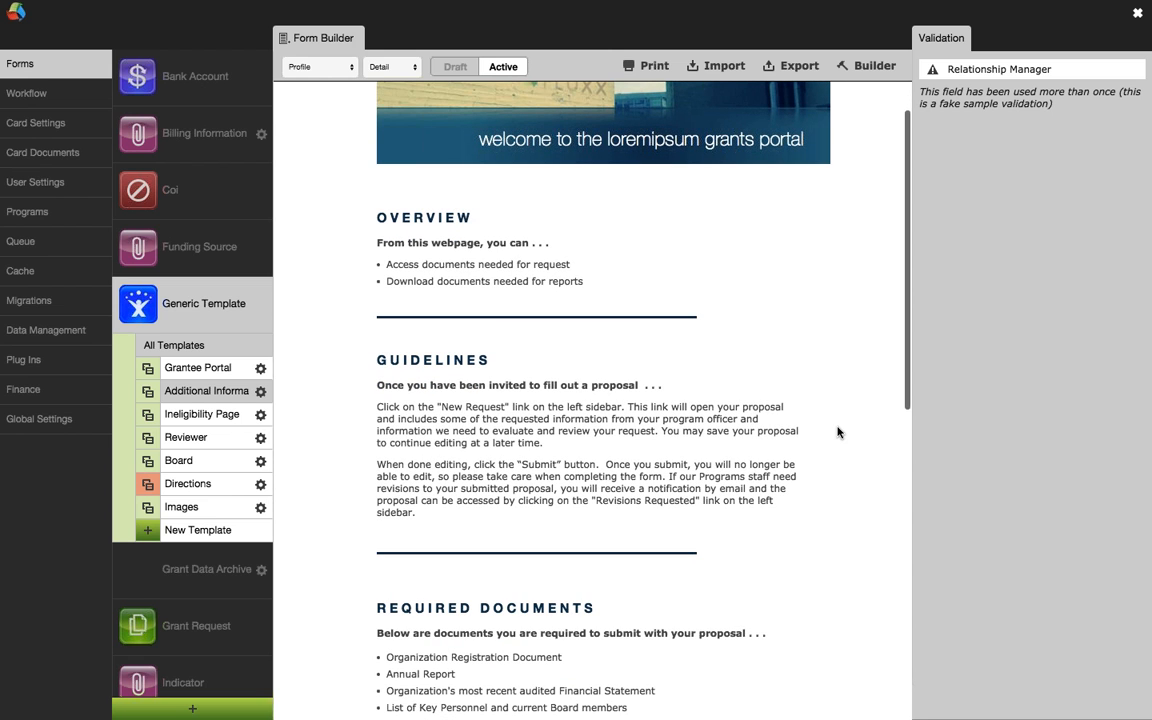
{"action": "scroll", "coordinate": [838, 432], "scroll_direction": "down", "scroll_amount": 5}
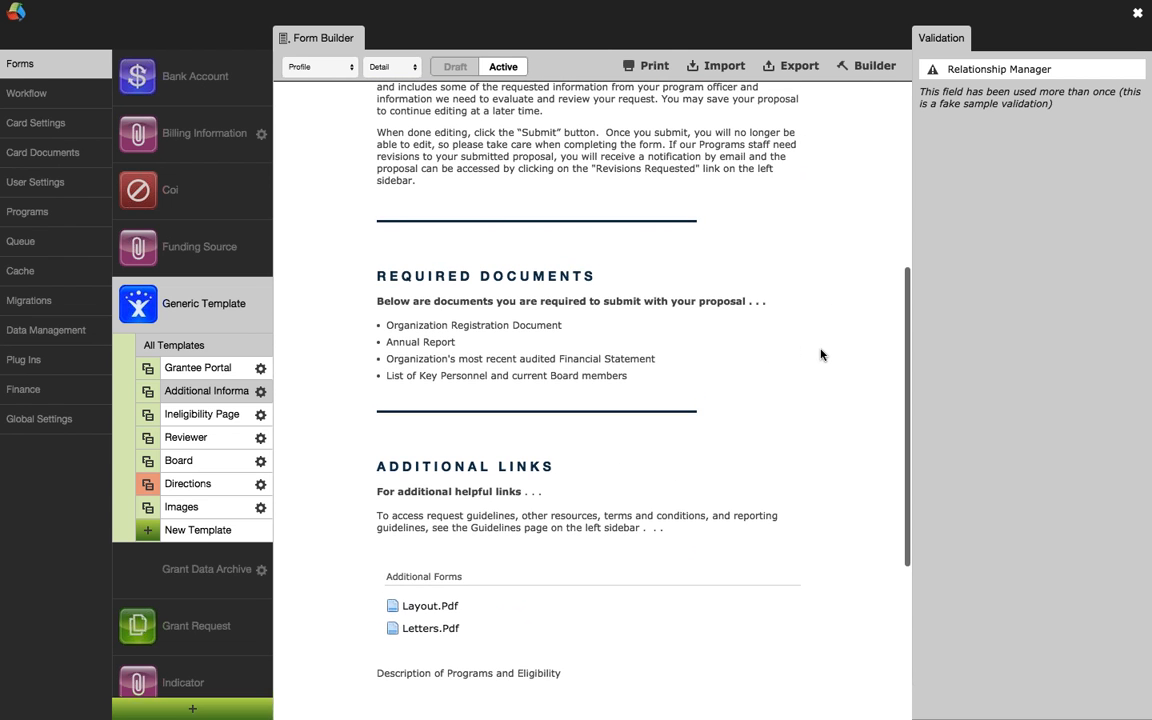
{"action": "scroll", "coordinate": [820, 354], "scroll_direction": "up", "scroll_amount": 6}
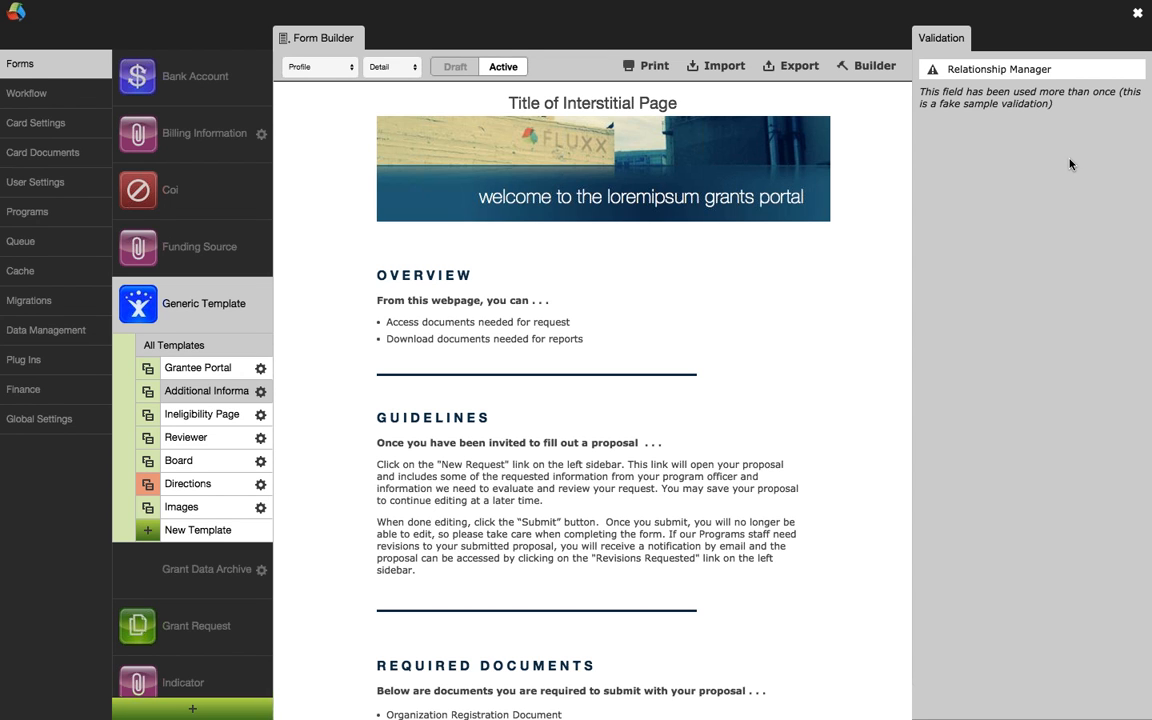
Leave the admin area and switch the dashboard to Training - Grantee Portal
{"action": "left_click", "coordinate": [1138, 13]}
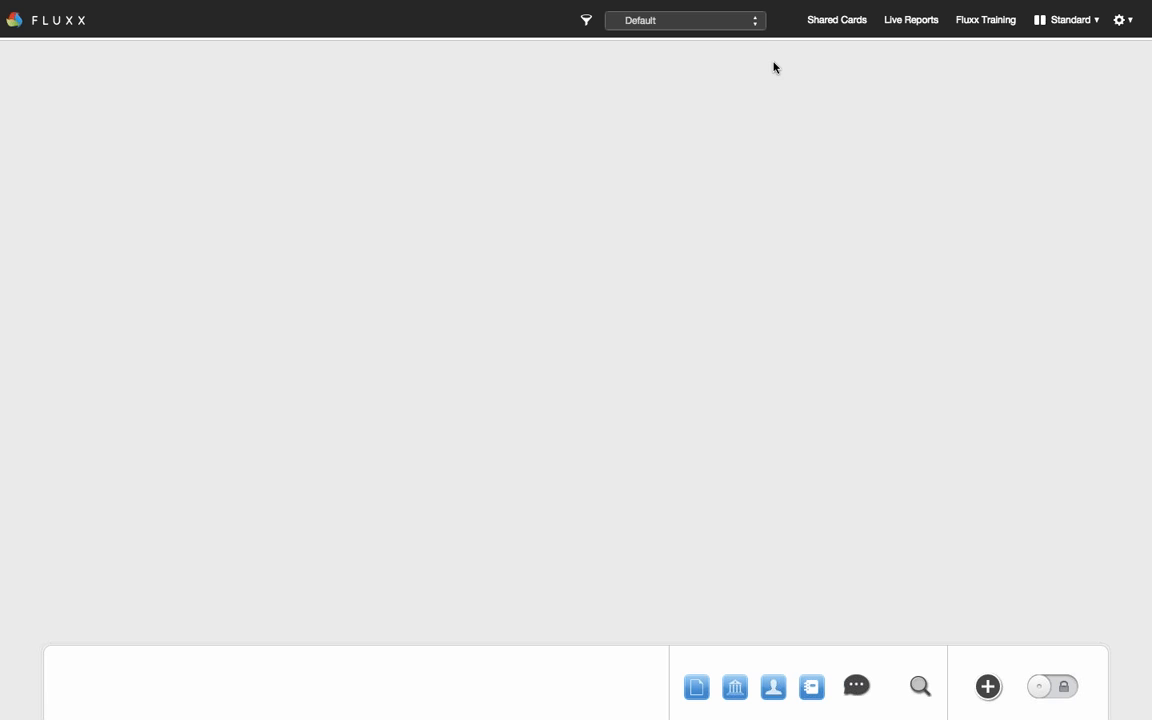
{"action": "left_click", "coordinate": [717, 22]}
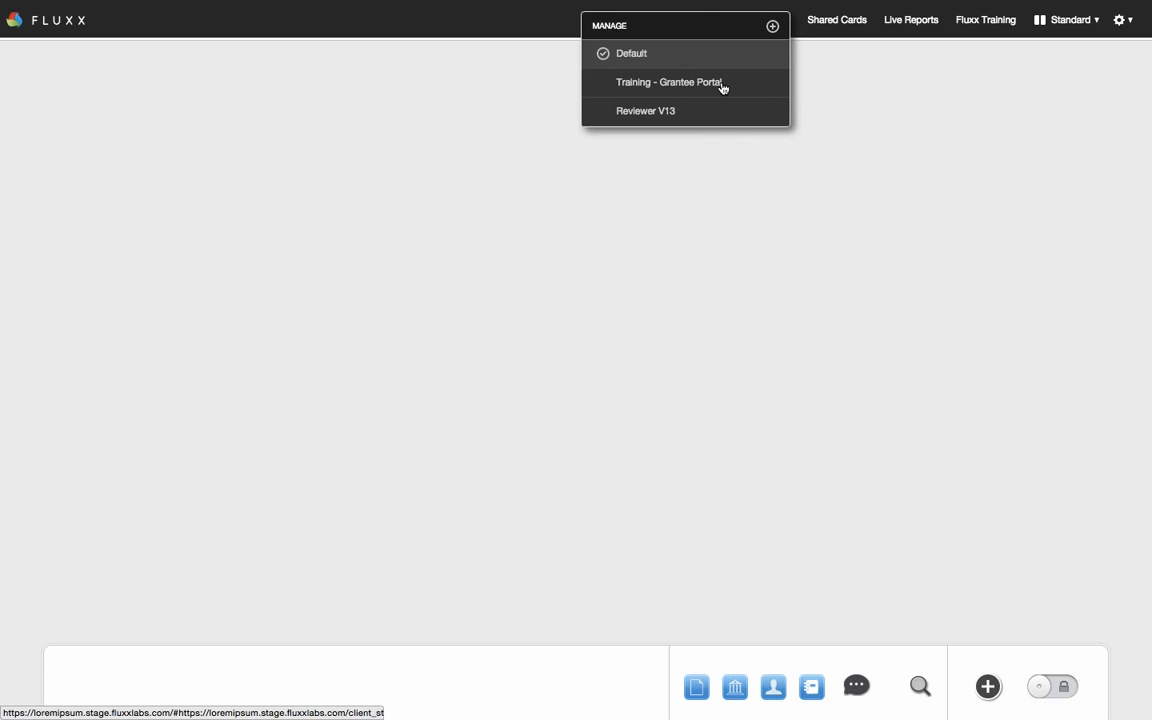
{"action": "left_click", "coordinate": [723, 88]}
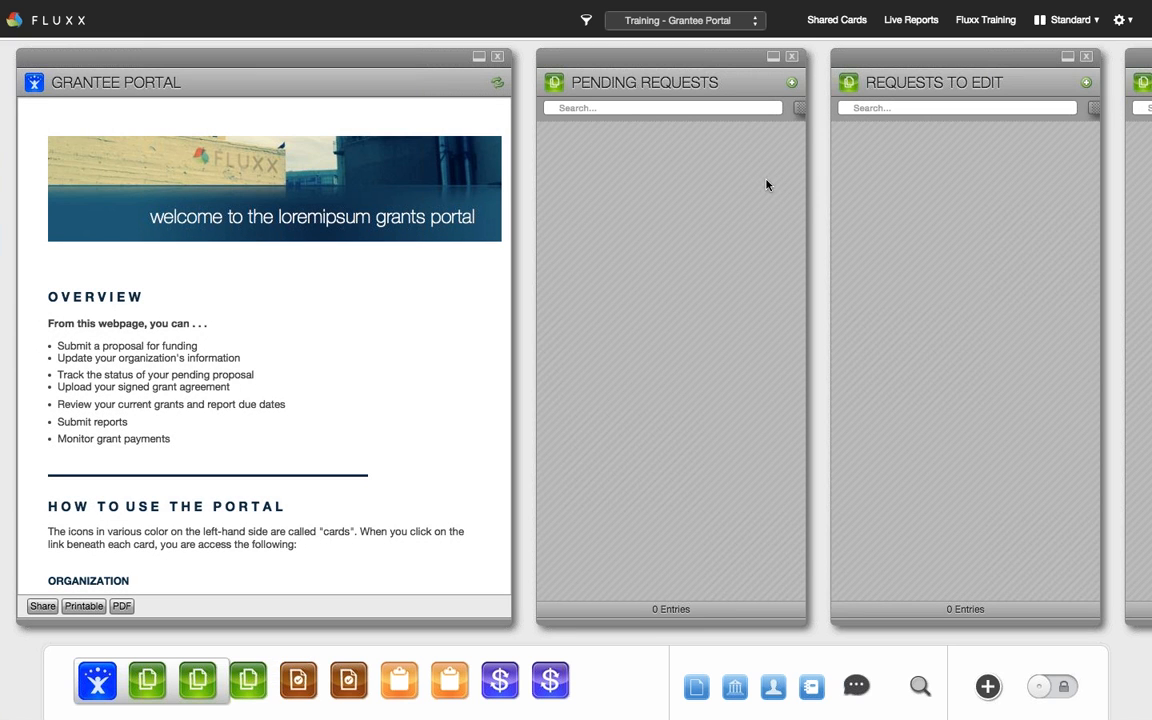
Open the filter settings of the Pending Requests card to inspect its conditions
{"action": "left_click", "coordinate": [799, 110]}
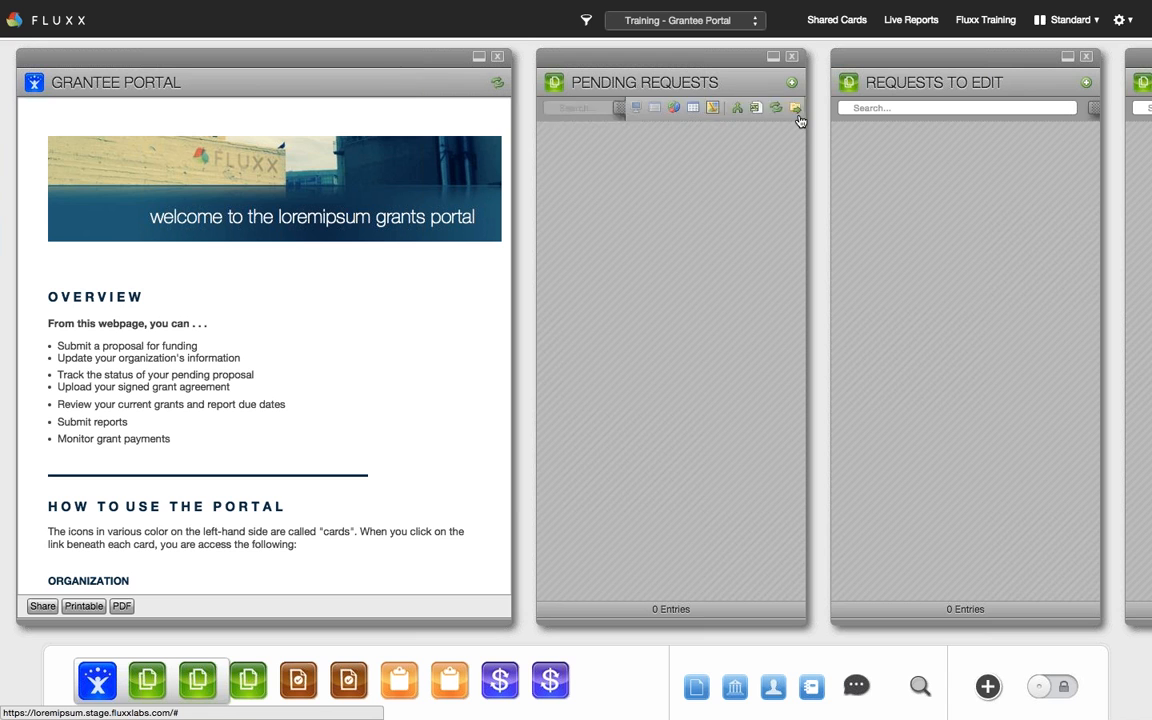
{"action": "left_click", "coordinate": [799, 109]}
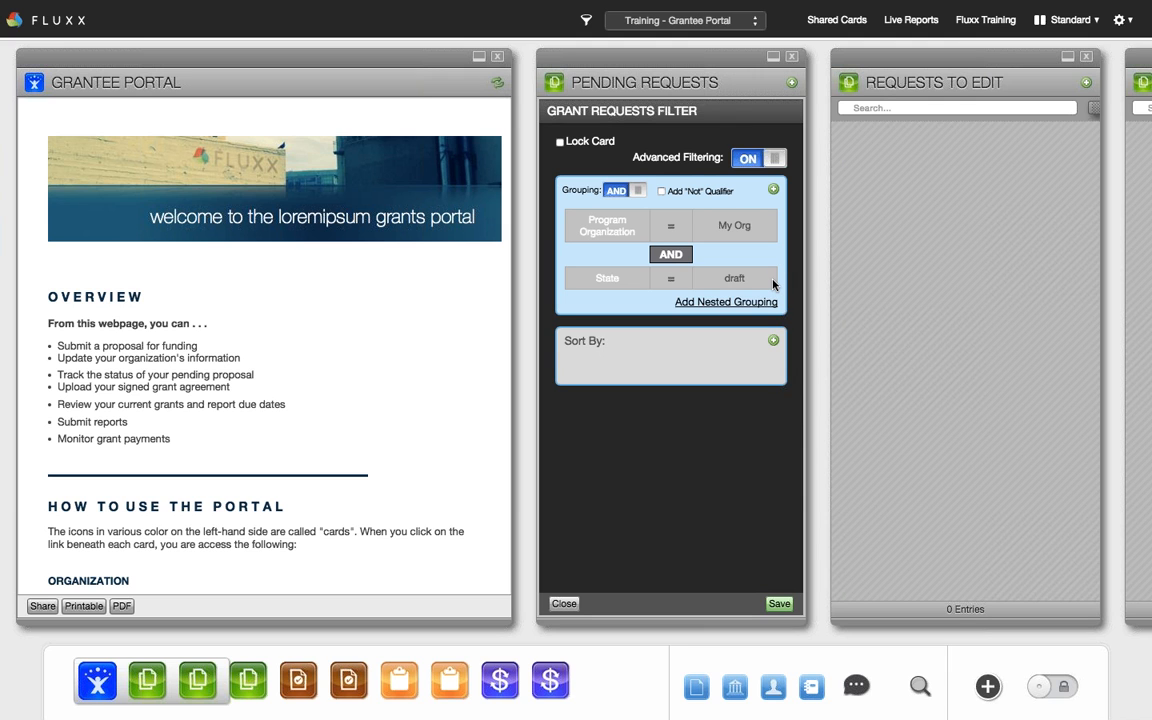
Look through the remaining dashboard cards, from Requests to Edit through grants and reports to Payments Paid
{"action": "scroll", "coordinate": [773, 284], "scroll_direction": "right", "scroll_amount": 3}
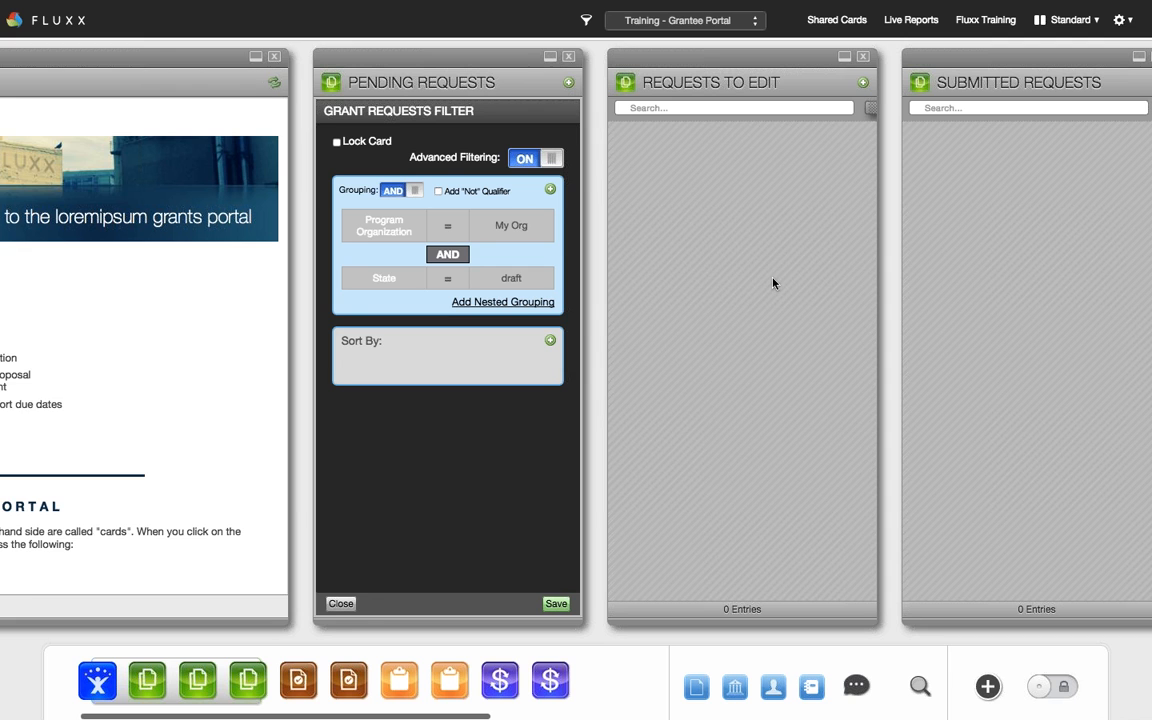
{"action": "scroll", "coordinate": [773, 284], "scroll_direction": "right", "scroll_amount": 1}
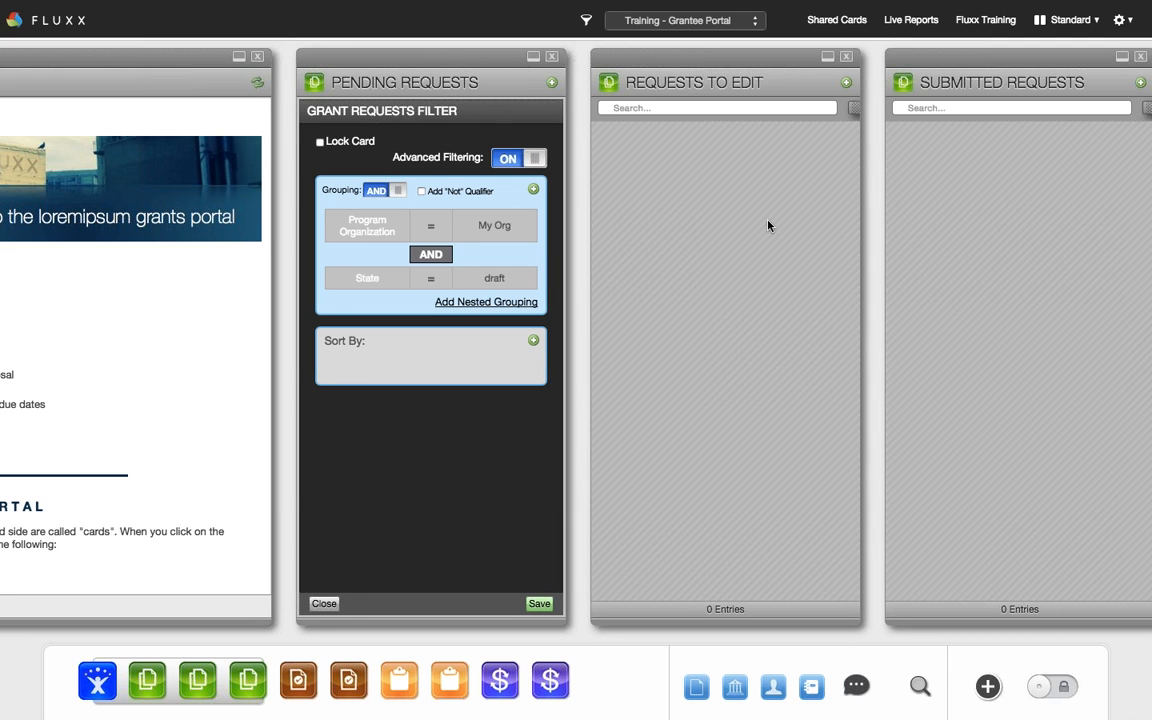
{"action": "scroll", "coordinate": [742, 340], "scroll_direction": "right", "scroll_amount": 2}
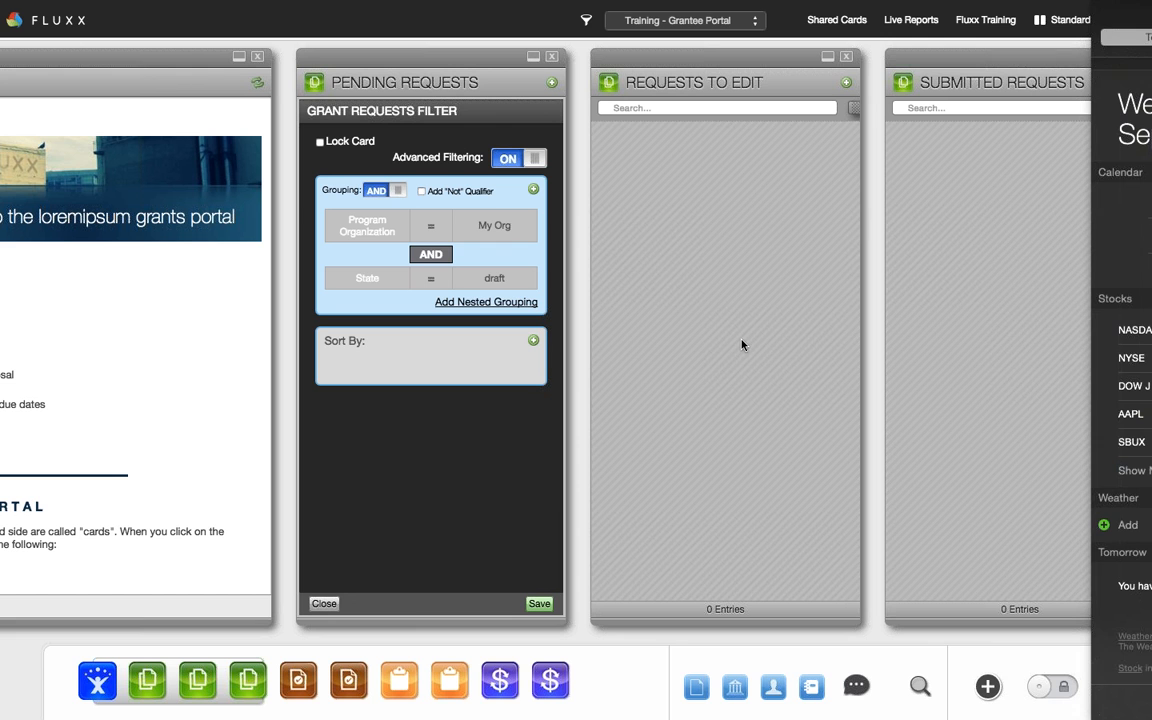
{"action": "left_click", "coordinate": [742, 345]}
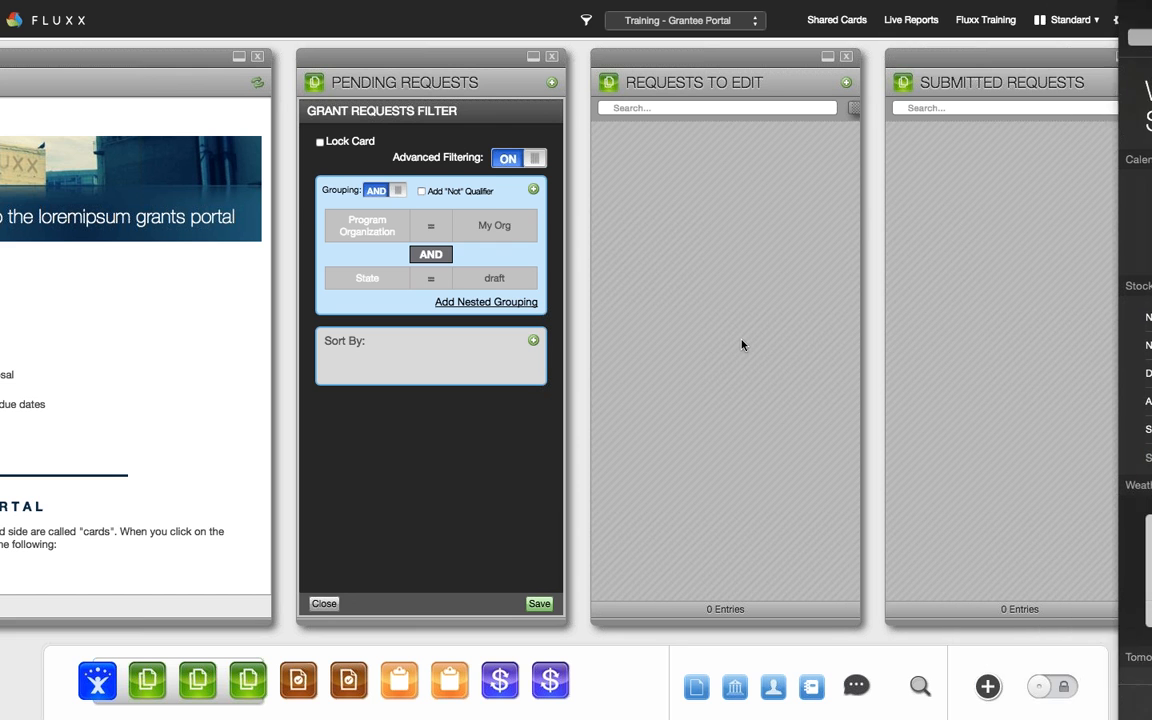
{"action": "scroll", "coordinate": [742, 345], "scroll_direction": "right", "scroll_amount": 6}
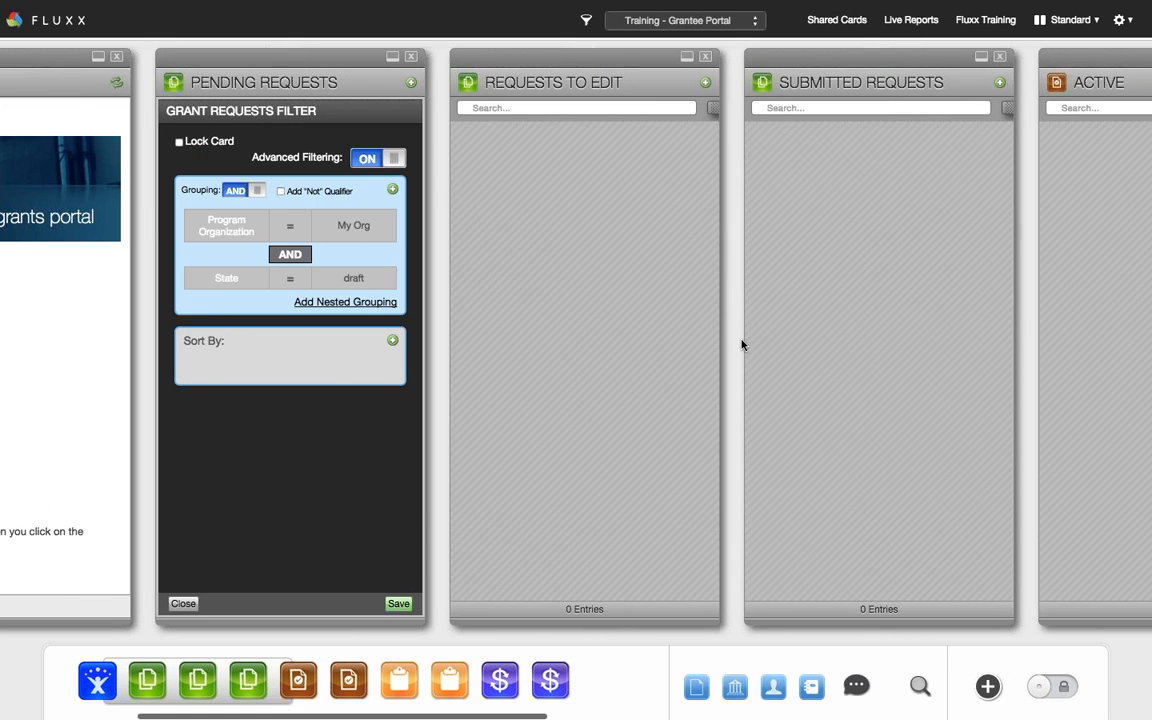
{"action": "scroll", "coordinate": [742, 345], "scroll_direction": "right", "scroll_amount": 7}
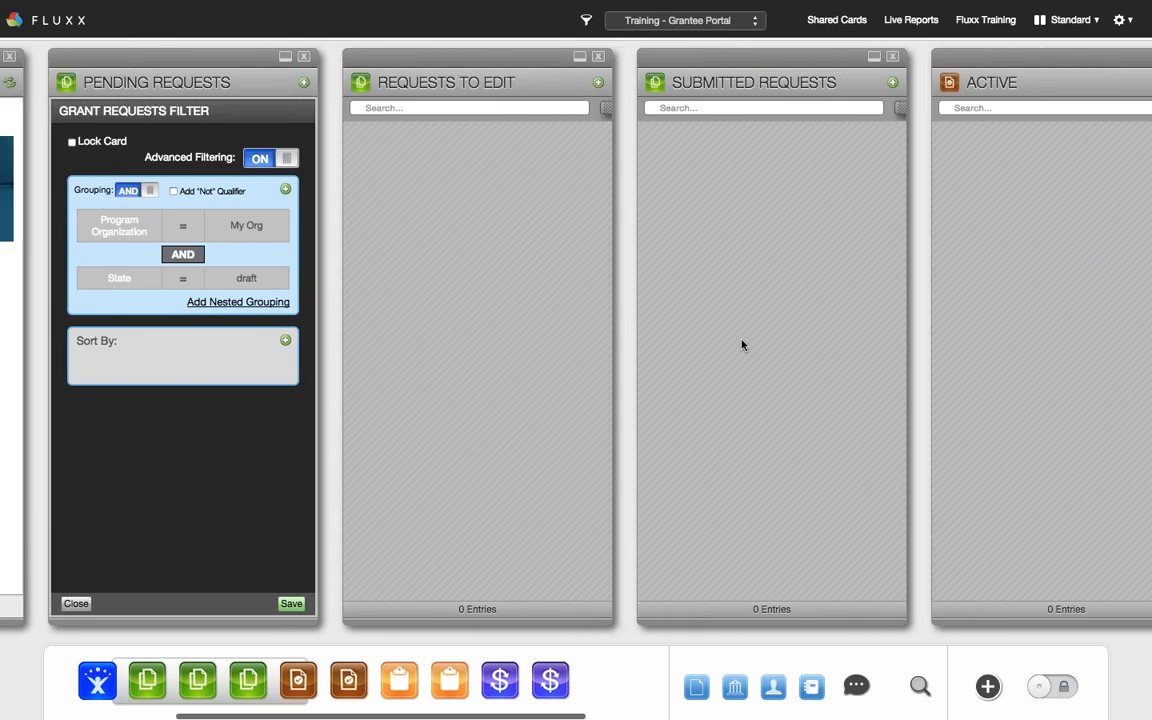
{"action": "scroll", "coordinate": [742, 345], "scroll_direction": "right", "scroll_amount": 8}
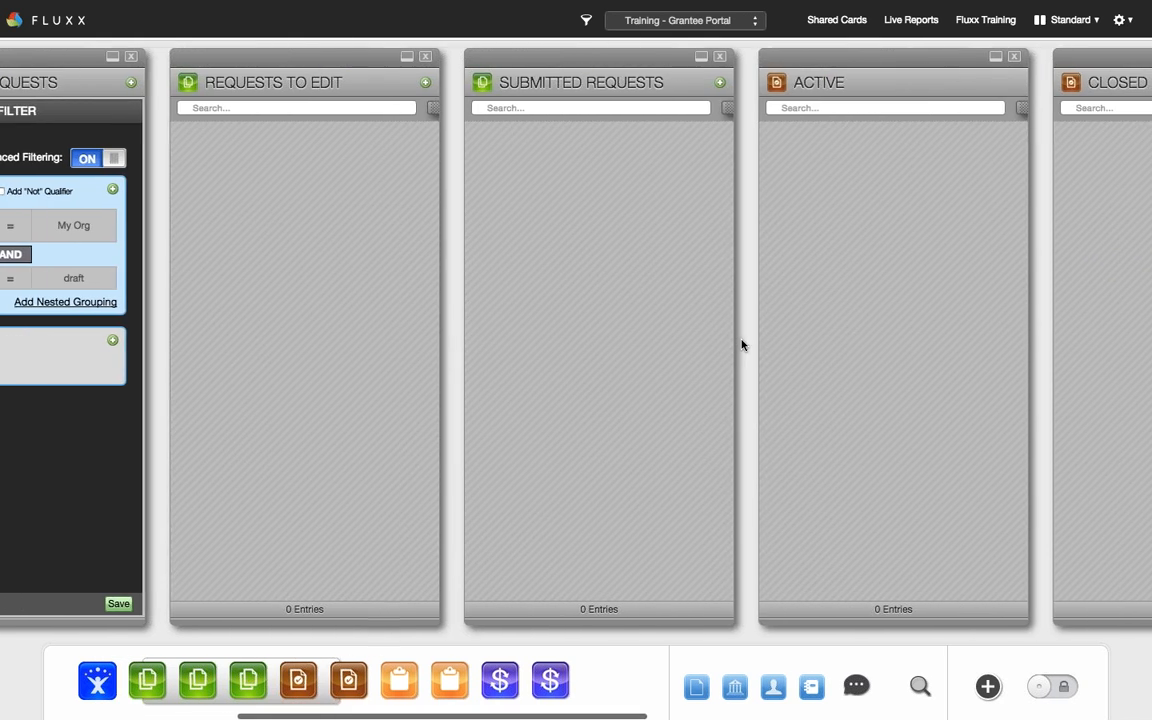
{"action": "scroll", "coordinate": [742, 345], "scroll_direction": "right", "scroll_amount": 20}
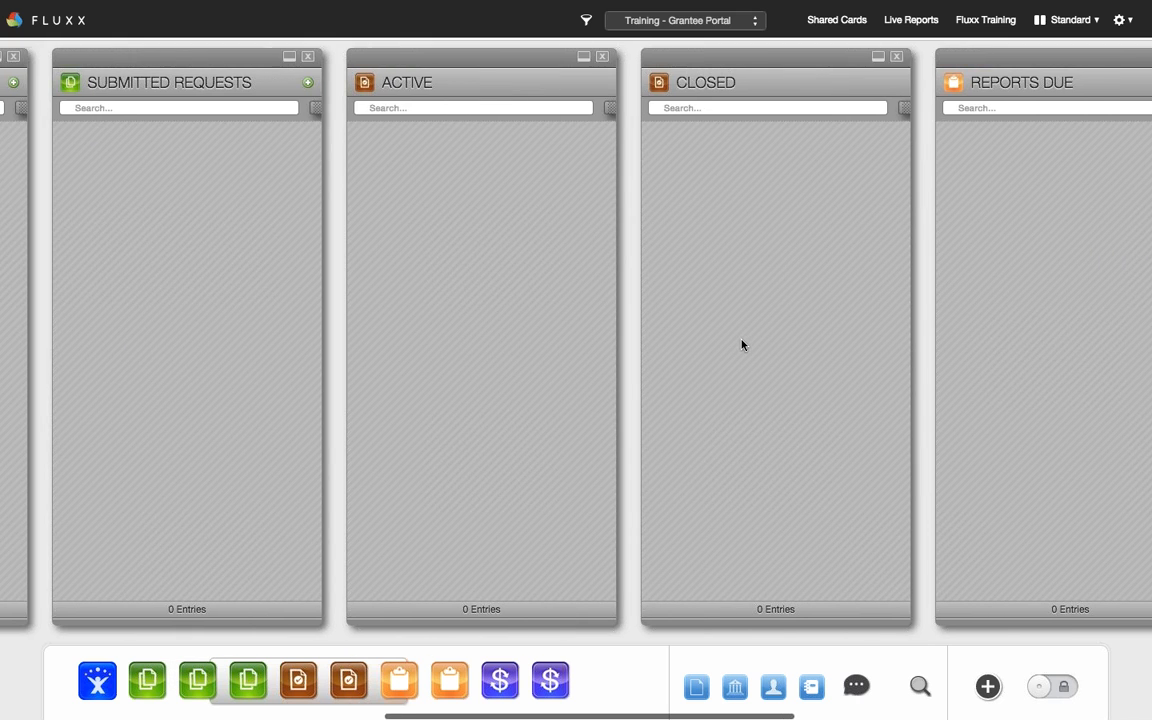
{"action": "scroll", "coordinate": [742, 345], "scroll_direction": "right", "scroll_amount": 7}
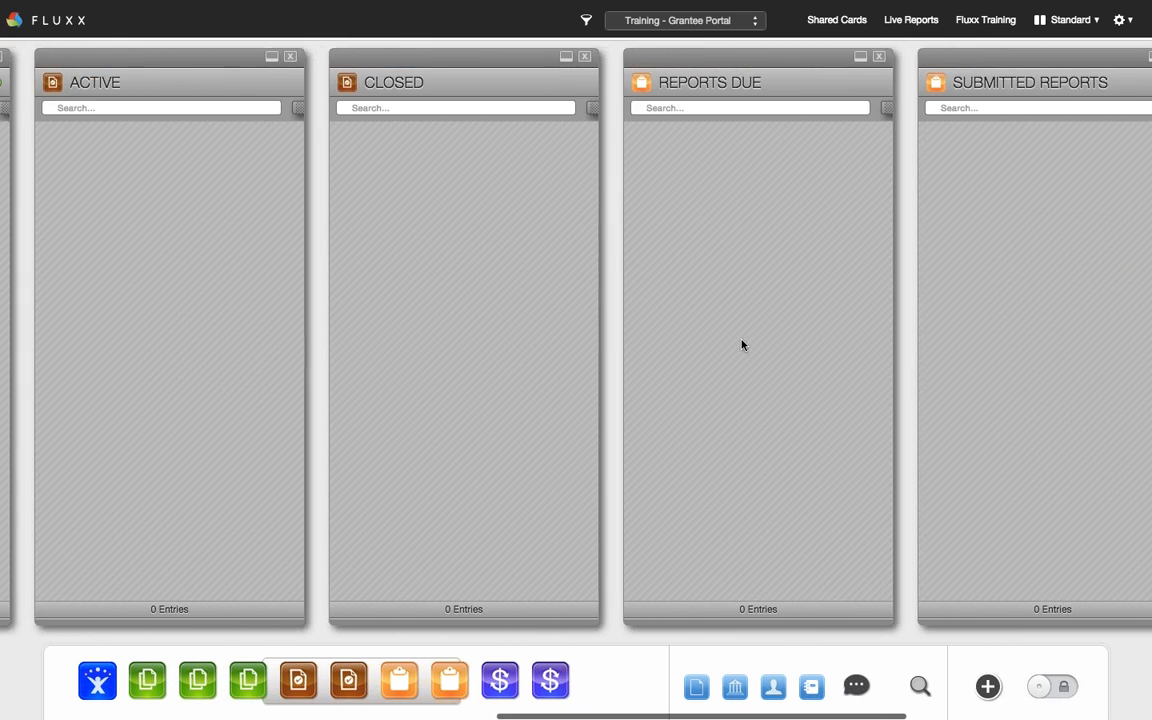
{"action": "scroll", "coordinate": [742, 345], "scroll_direction": "right", "scroll_amount": 13}
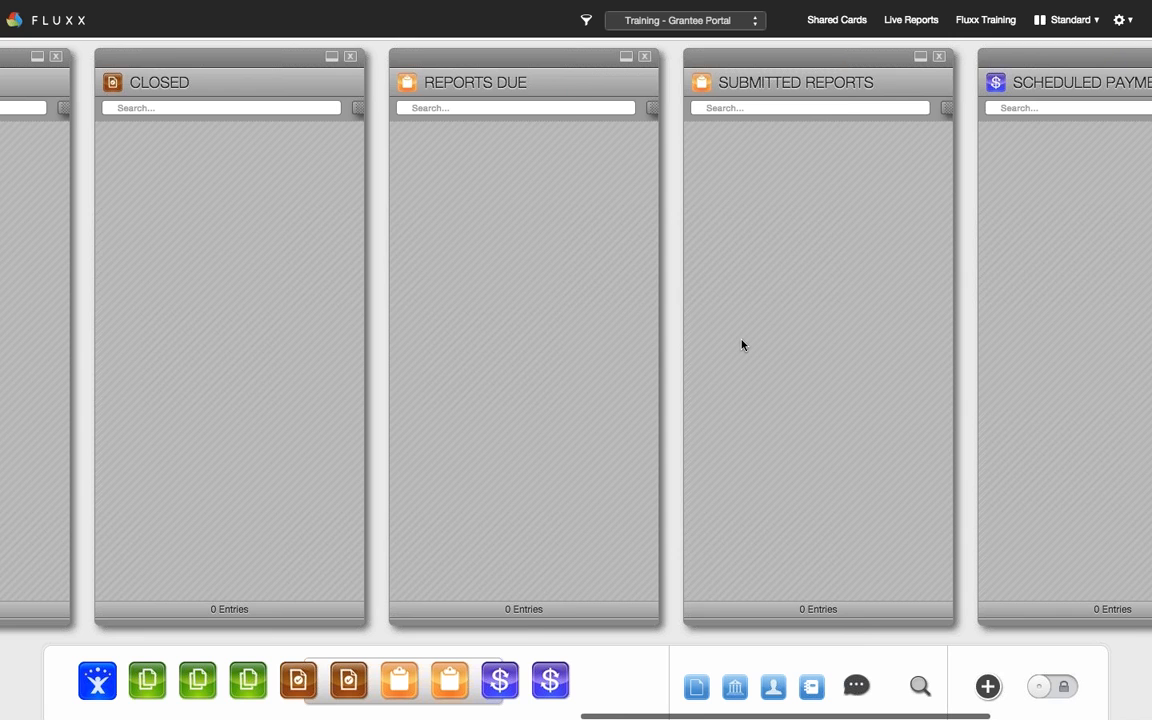
{"action": "scroll", "coordinate": [742, 345], "scroll_direction": "right", "scroll_amount": 15}
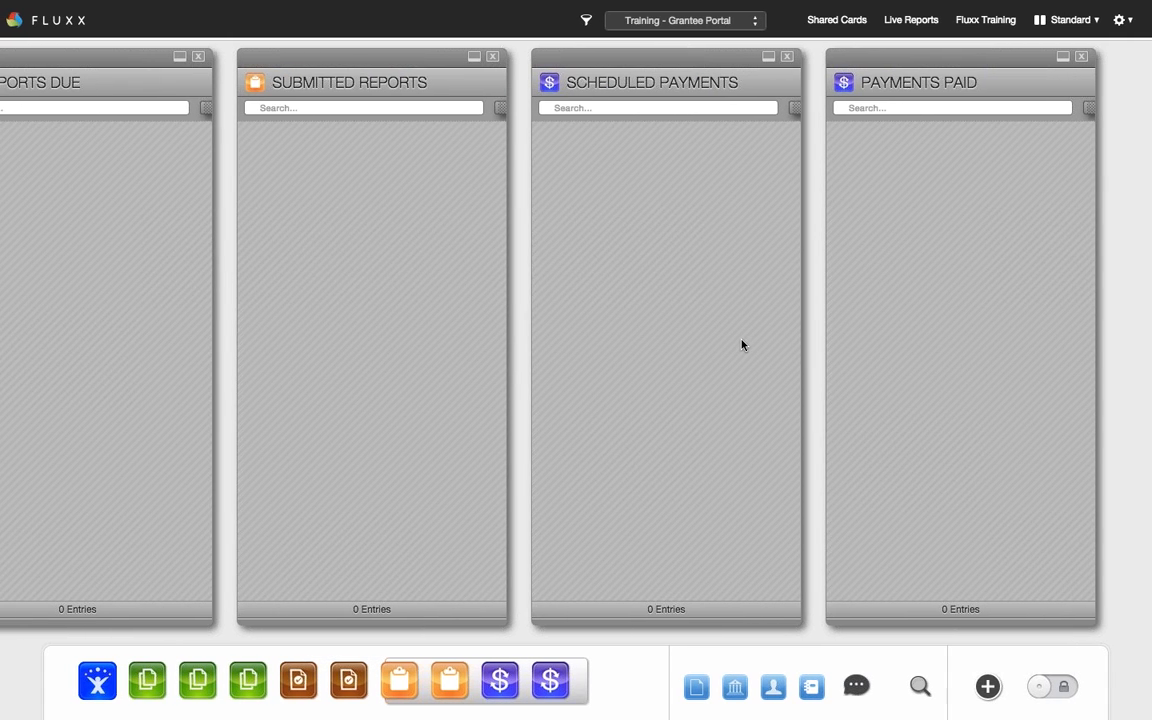
Switch the dashboard to Reviewer V13 and look over its Reviewer and Reviews cards
{"action": "scroll", "coordinate": [742, 345], "scroll_direction": "left", "scroll_amount": 4}
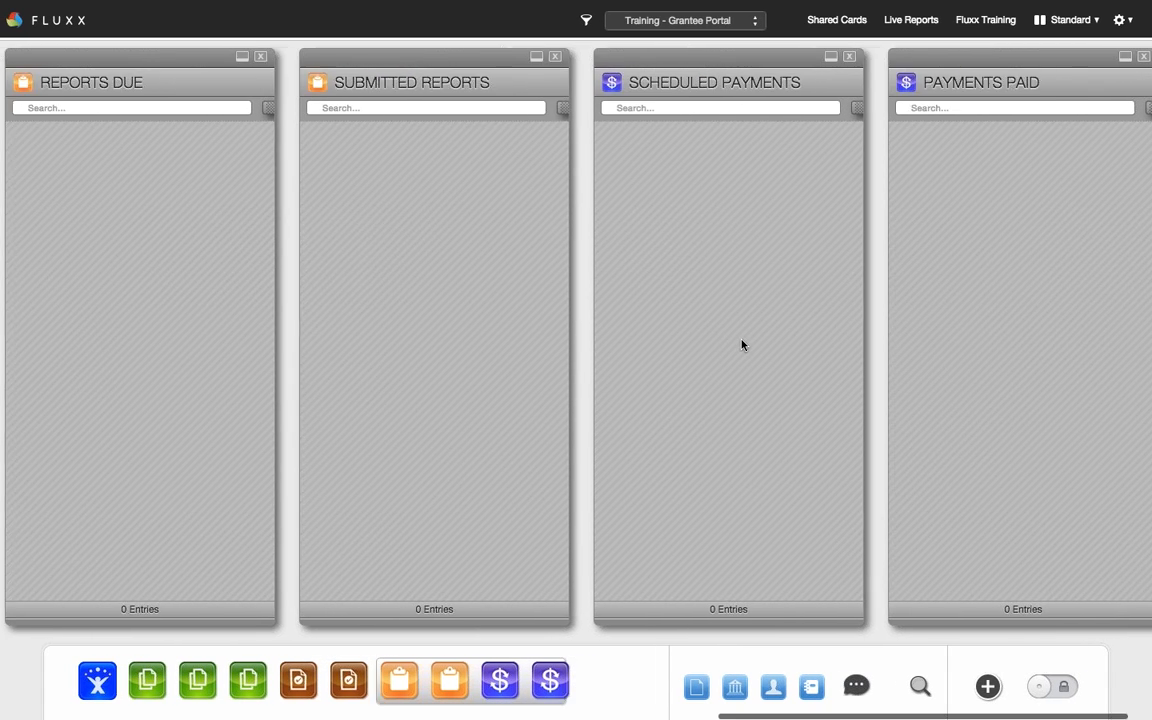
{"action": "scroll", "coordinate": [742, 345], "scroll_direction": "right", "scroll_amount": 4}
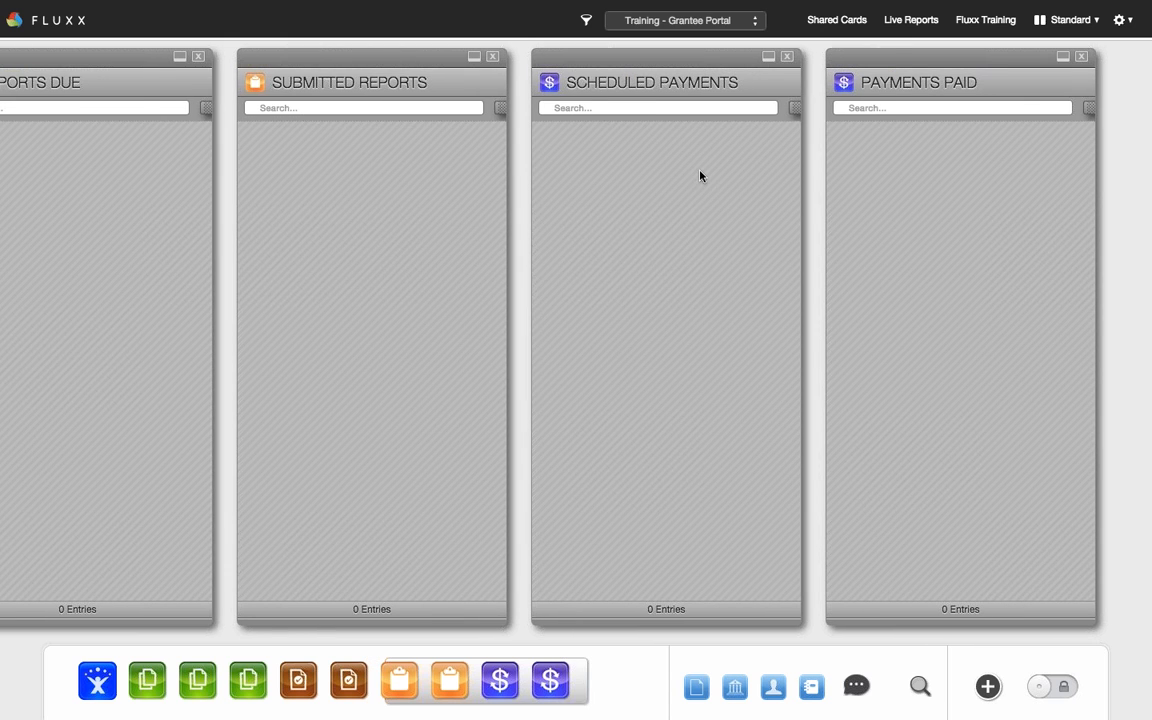
{"action": "left_click", "coordinate": [700, 22]}
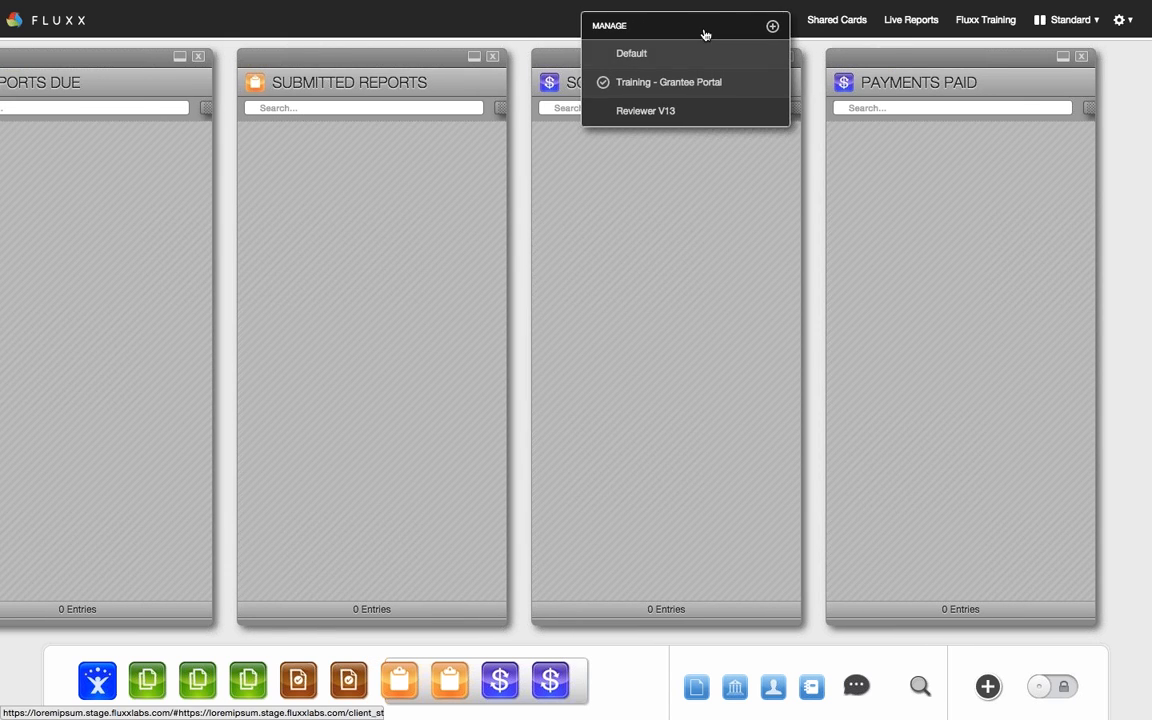
{"action": "left_click", "coordinate": [688, 112]}
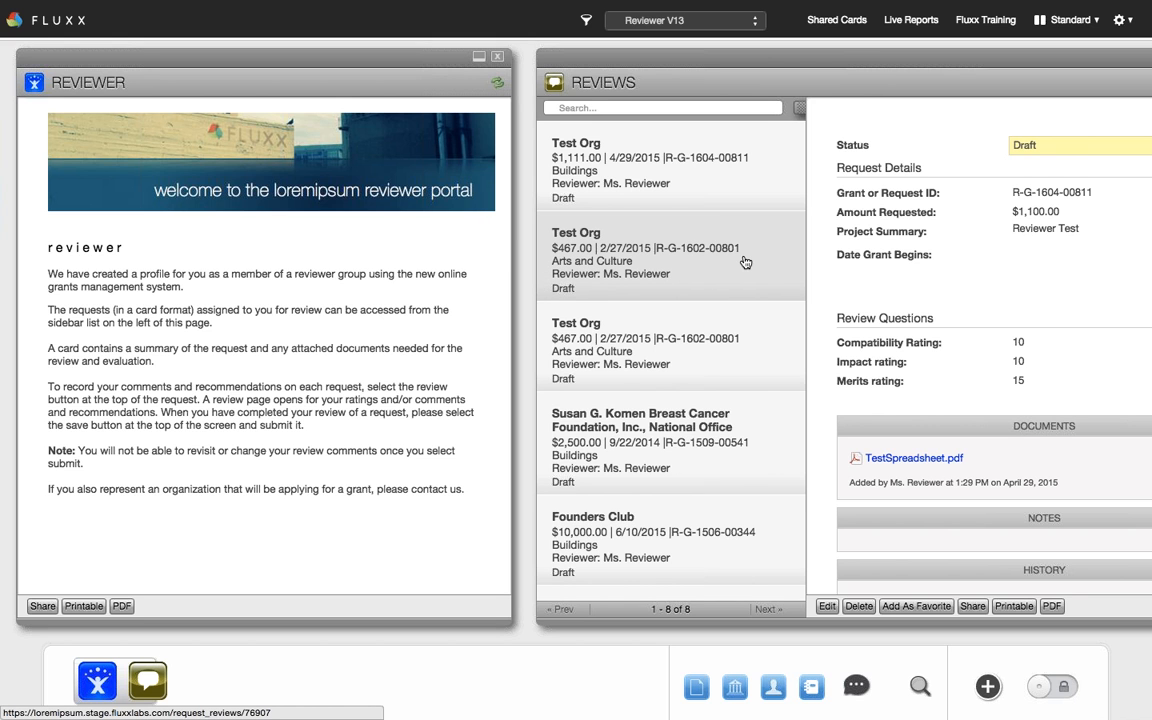
{"action": "scroll", "coordinate": [744, 262], "scroll_direction": "right", "scroll_amount": 5}
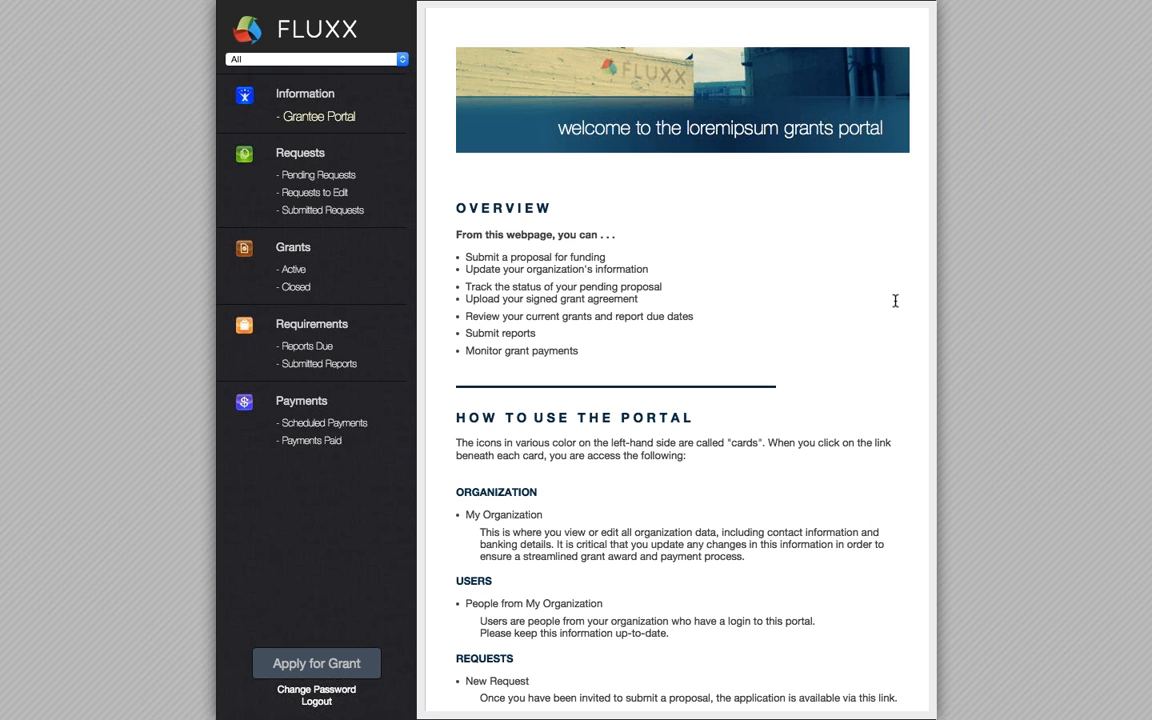
Log out of the grantee portal and sign in with the reviewer account's username and password
{"action": "left_click", "coordinate": [280, 690]}
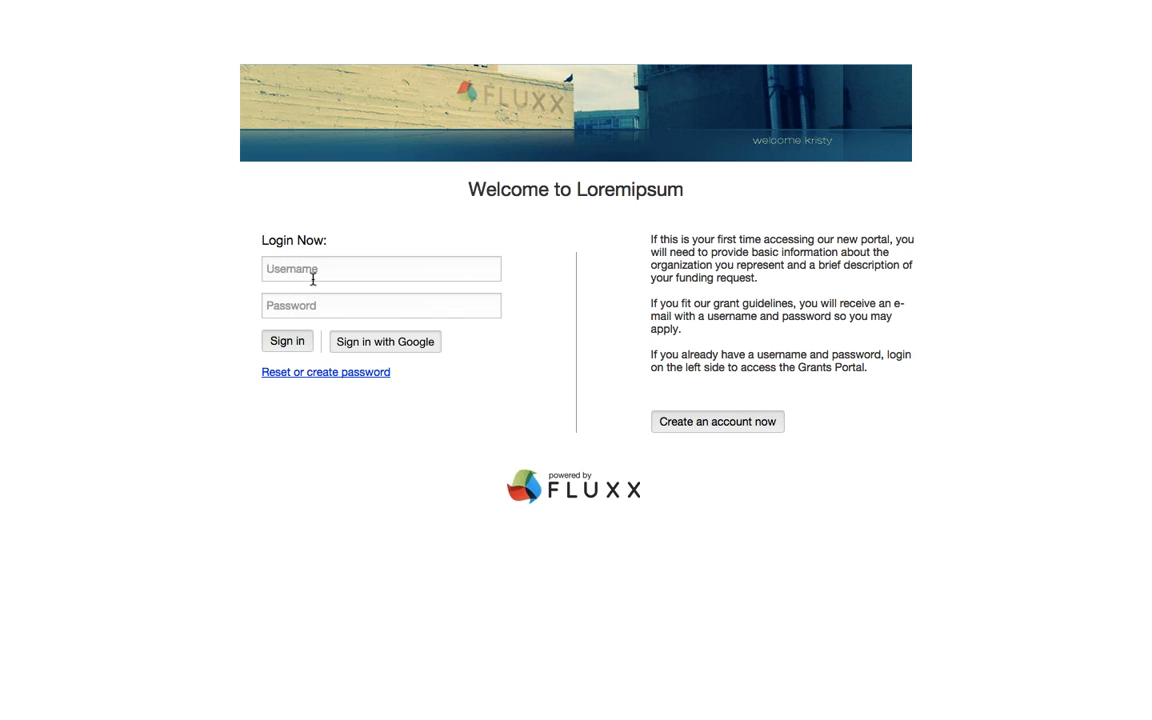
{"action": "left_click", "coordinate": [313, 280]}
{"action": "type", "text": "mike_reviewer"}
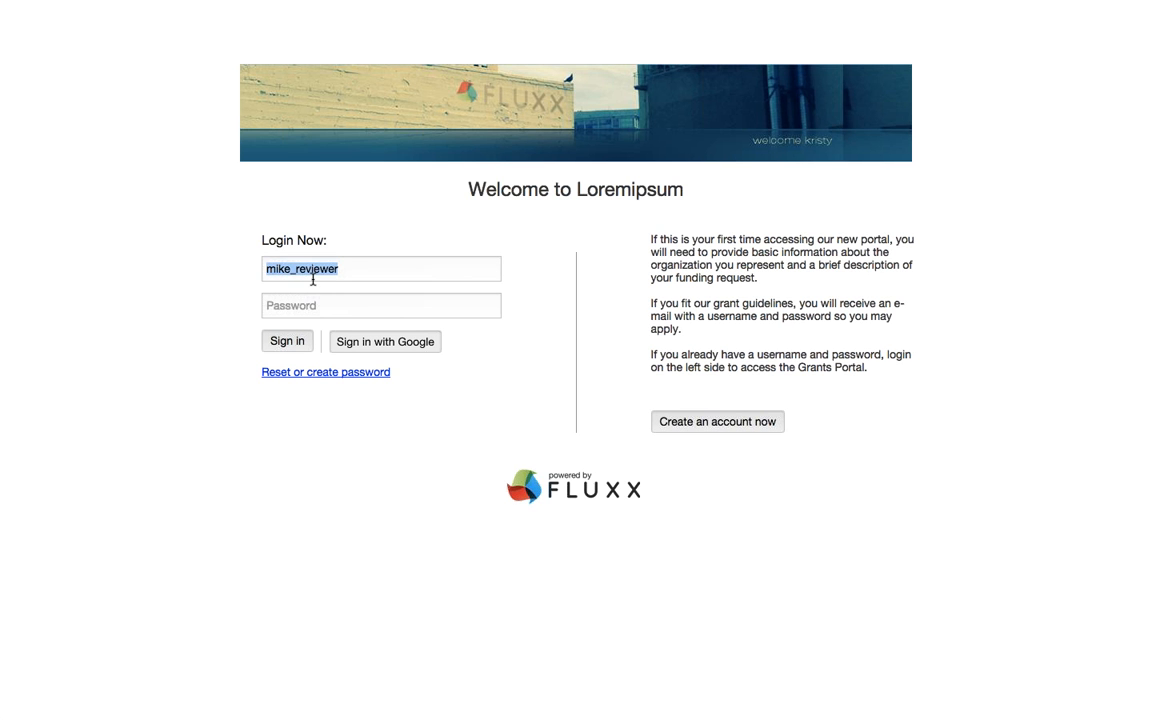
{"action": "key", "text": "Tab"}
{"action": "key", "text": "super+v"}
{"action": "key", "text": "Return"}
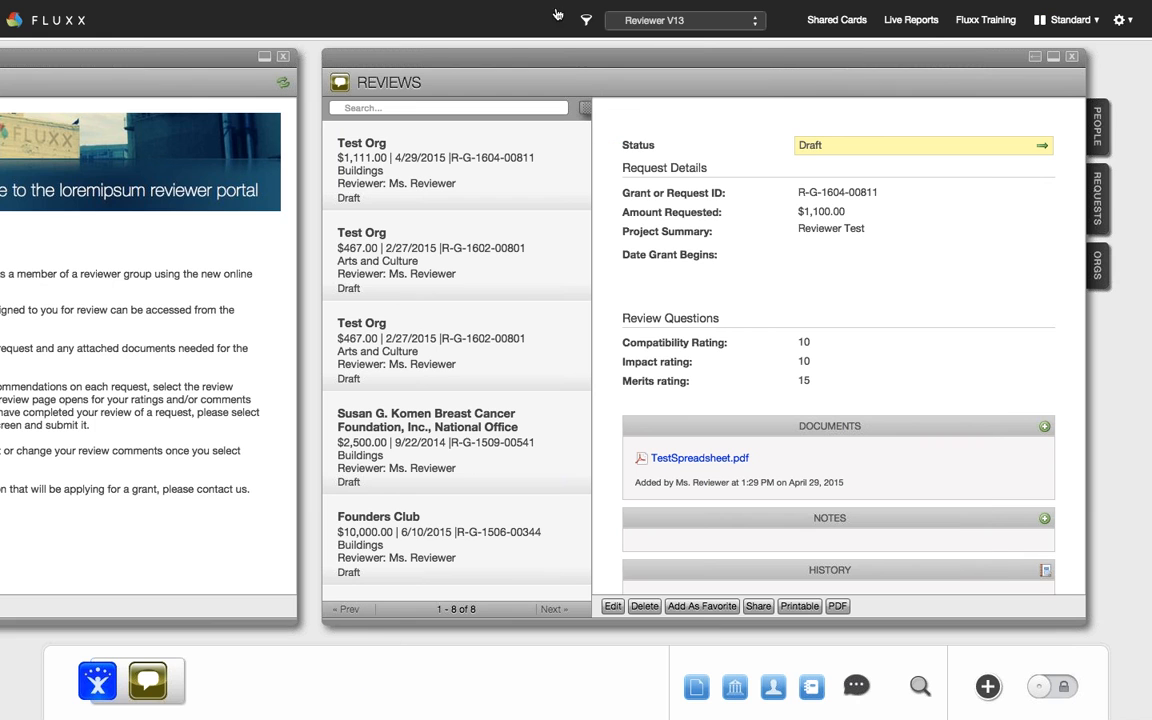
Switch to the Default dashboard and add a People card to it
{"action": "mouse_move", "coordinate": [655, 20]}
{"action": "left_click", "coordinate": [660, 53]}
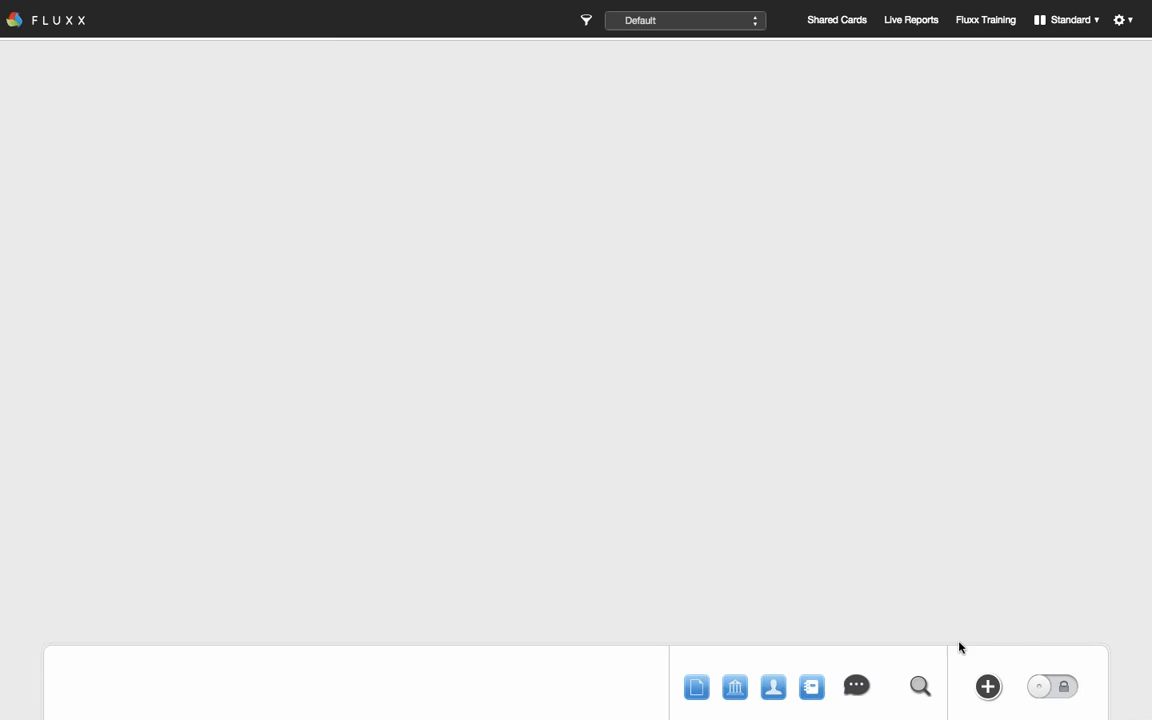
{"action": "left_click", "coordinate": [987, 685]}
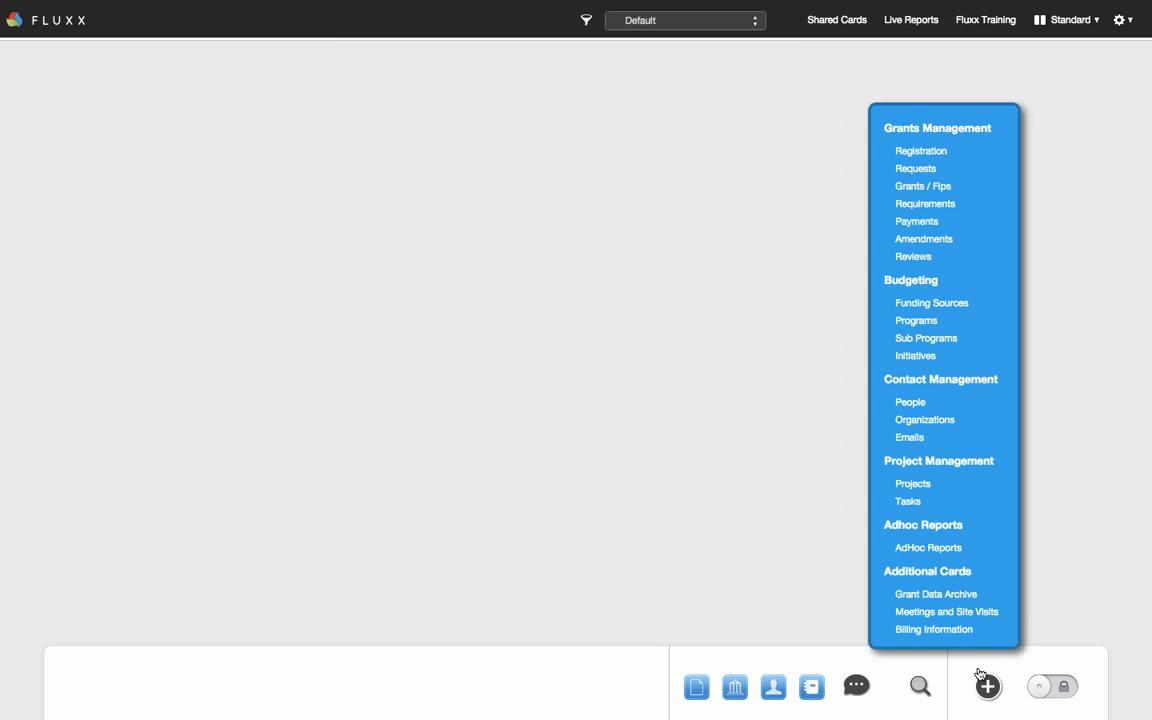
{"action": "left_click", "coordinate": [919, 403]}
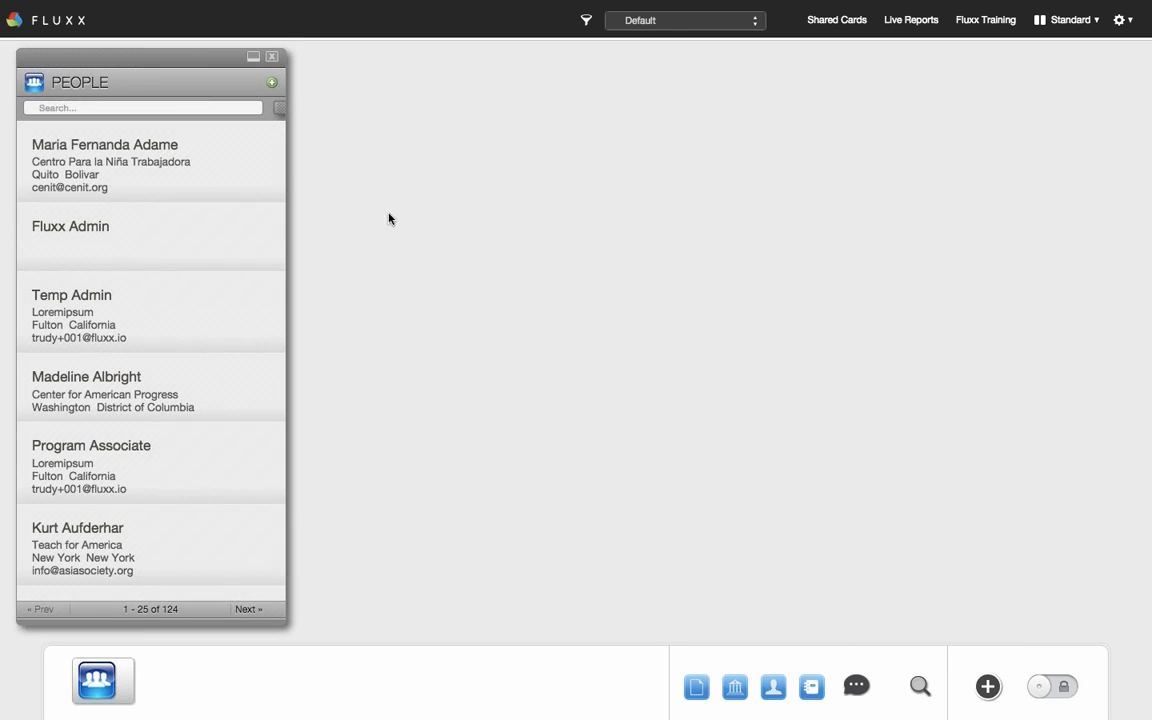
Search the People card for the grantee user by name and open that record
{"action": "left_click", "coordinate": [195, 108]}
{"action": "type", "text": "mike grantee"}
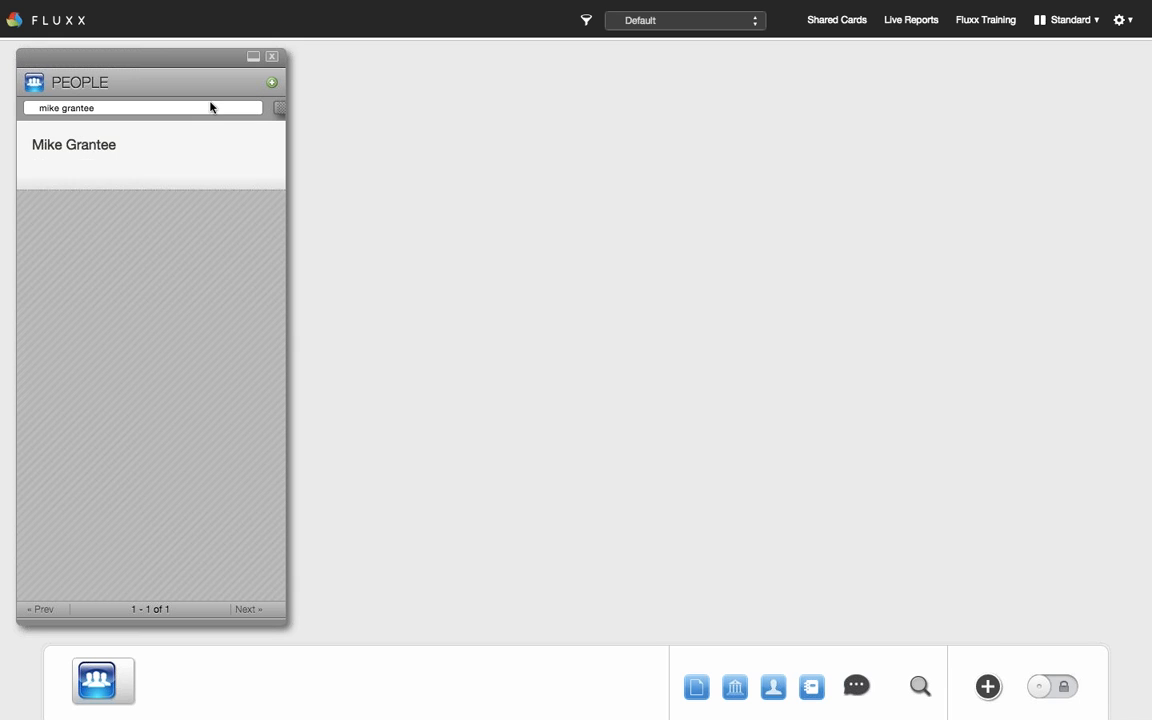
{"action": "left_click", "coordinate": [233, 152]}
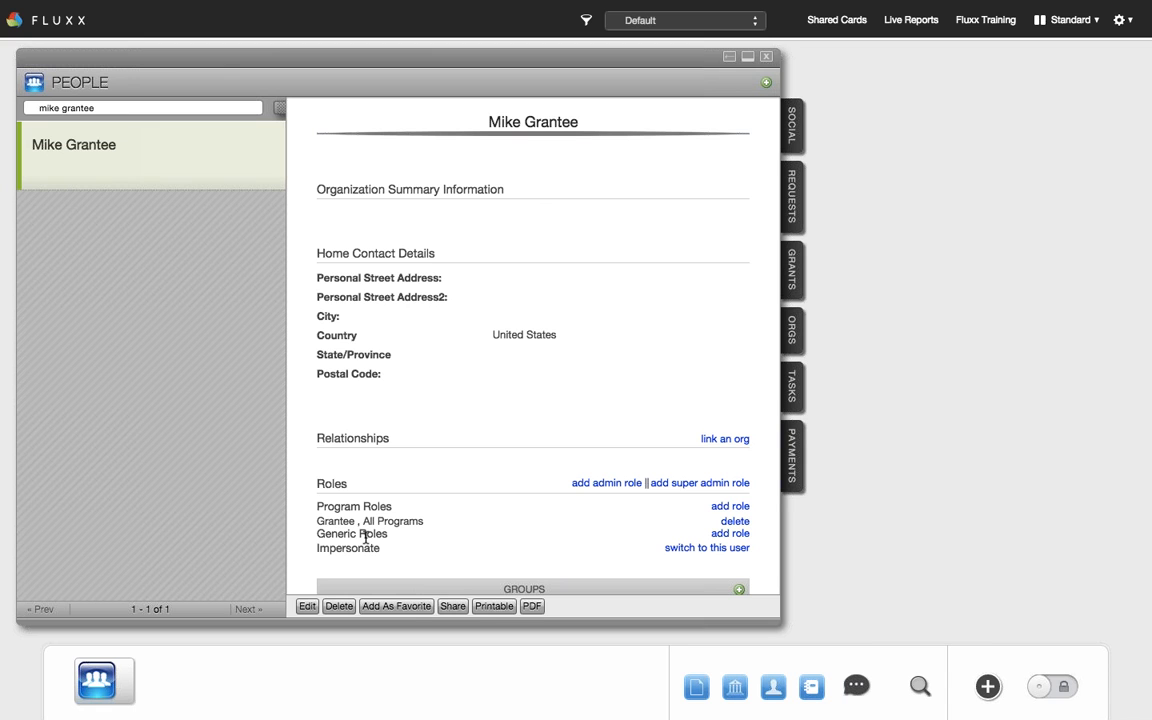
Inspect the profile and login fields in the grantee user's edit form, cancel the edit, and view the Roles section
{"action": "left_click", "coordinate": [307, 606]}
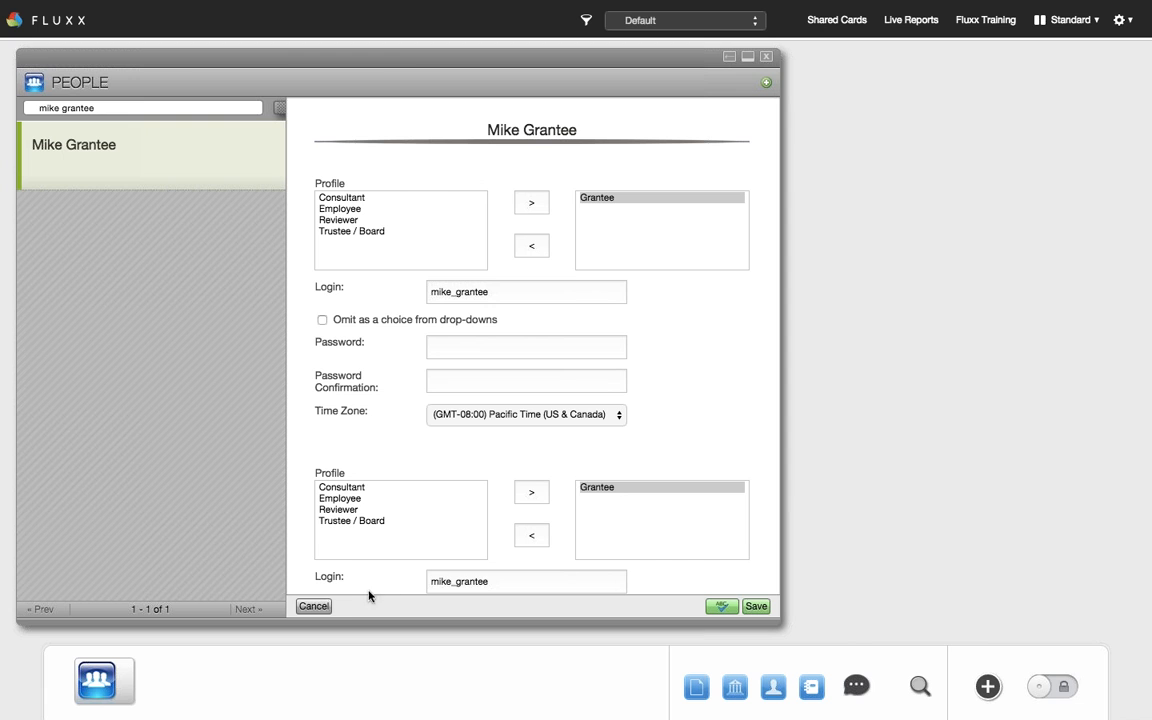
{"action": "left_click", "coordinate": [313, 607]}
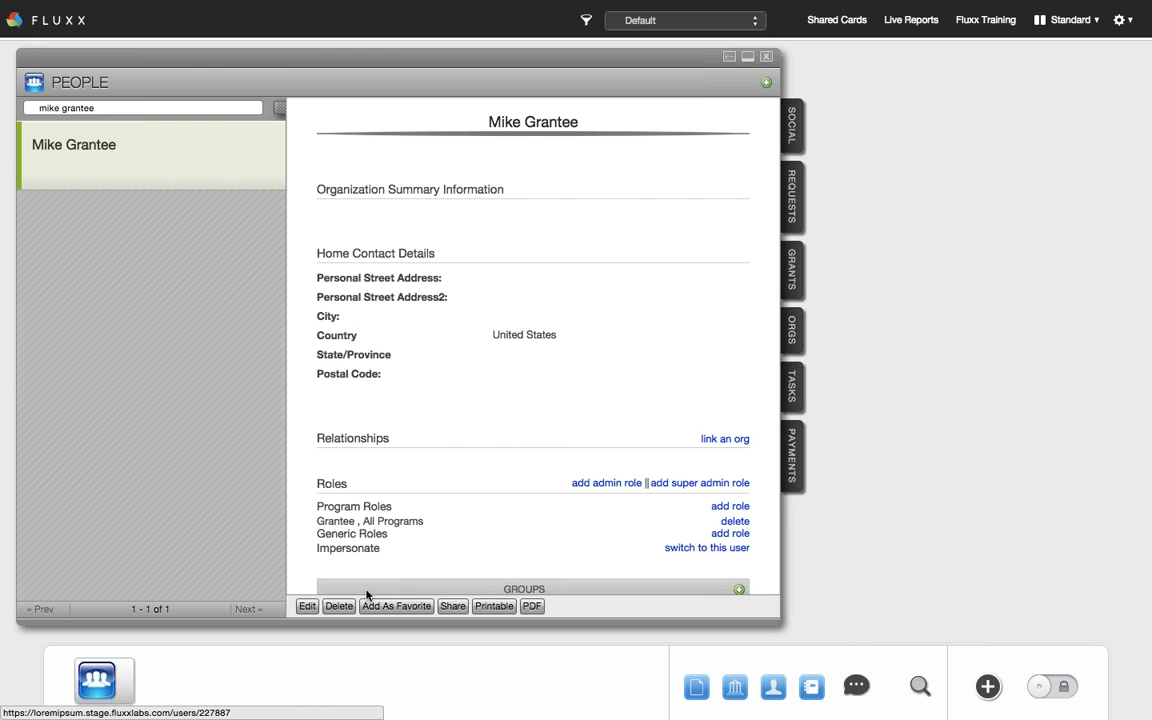
{"action": "scroll", "coordinate": [571, 535], "scroll_direction": "down", "scroll_amount": 3}
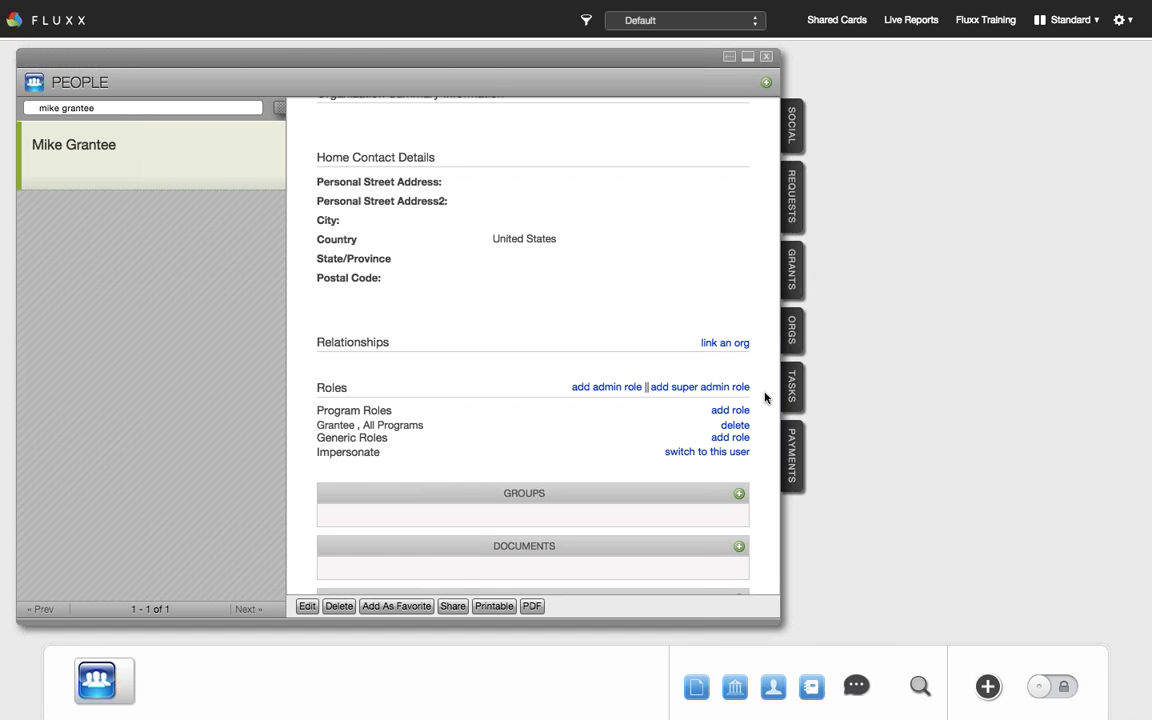
Preview adding a program role with Grantee selected, view the program choices, and close the form without creating the role
{"action": "left_click", "coordinate": [745, 411]}
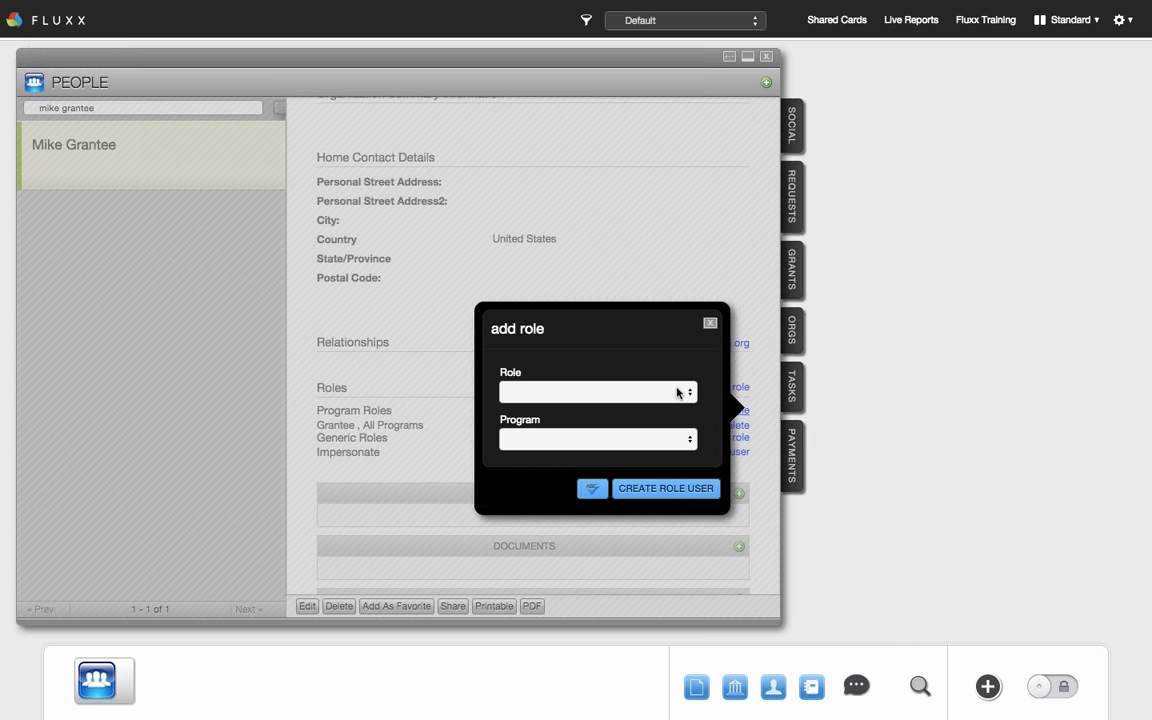
{"action": "left_click", "coordinate": [677, 393]}
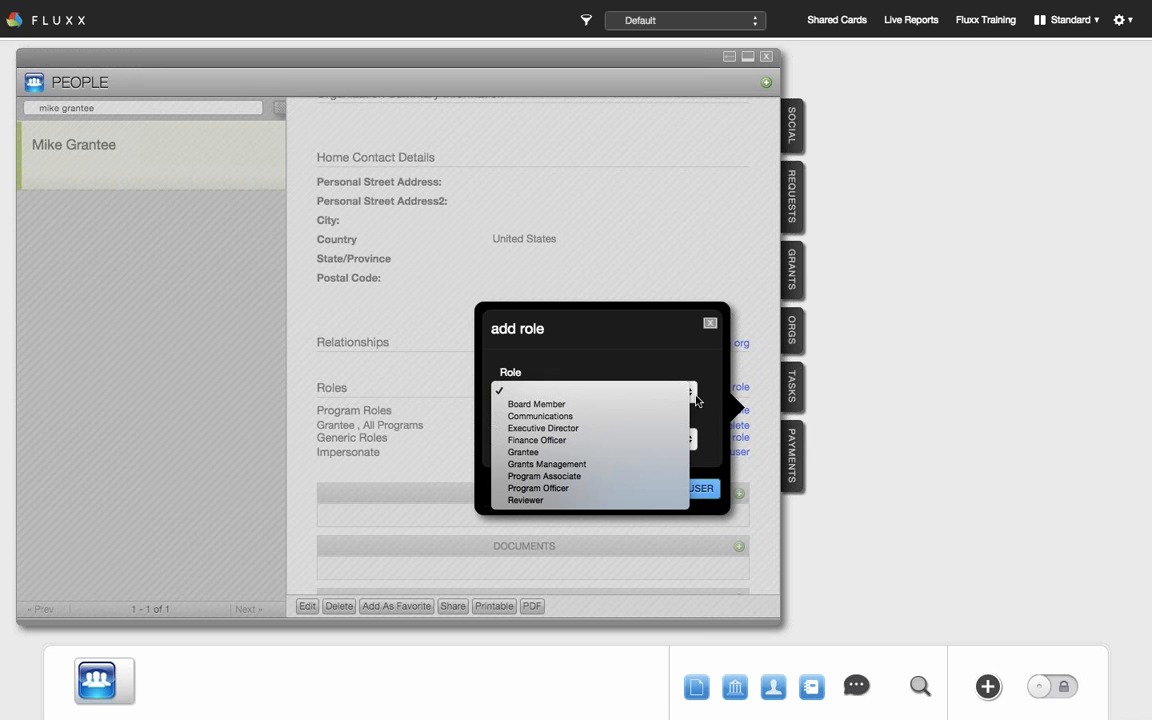
{"action": "left_click", "coordinate": [669, 455]}
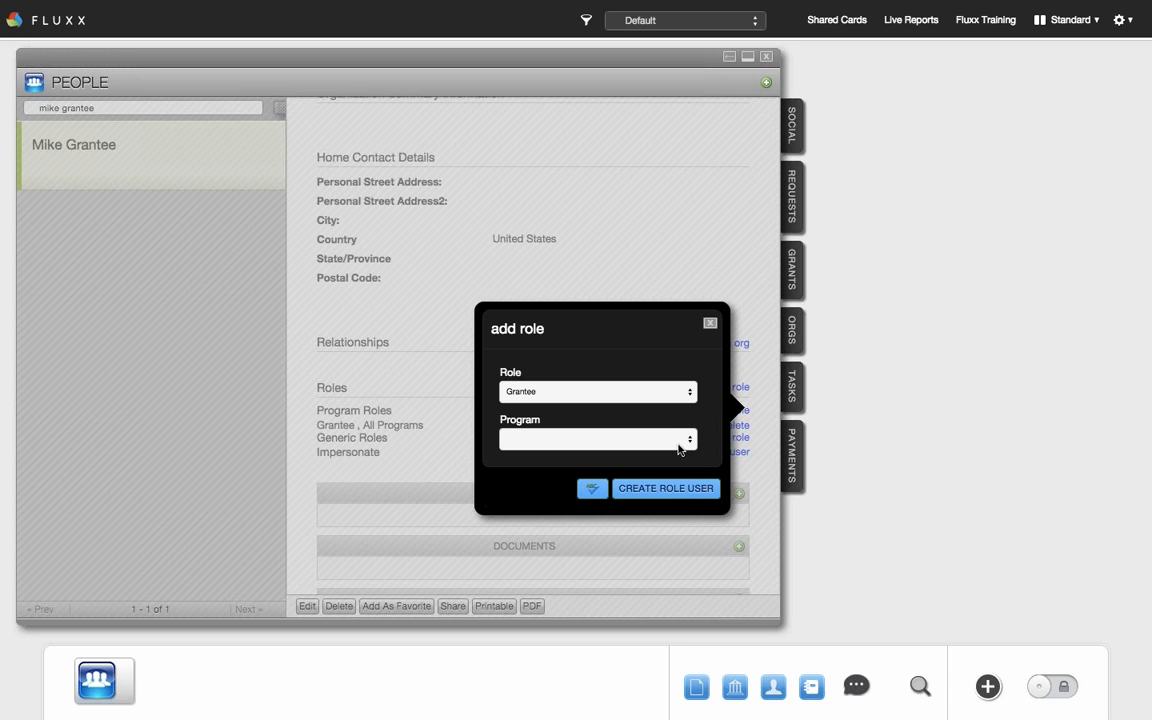
{"action": "left_click", "coordinate": [677, 446]}
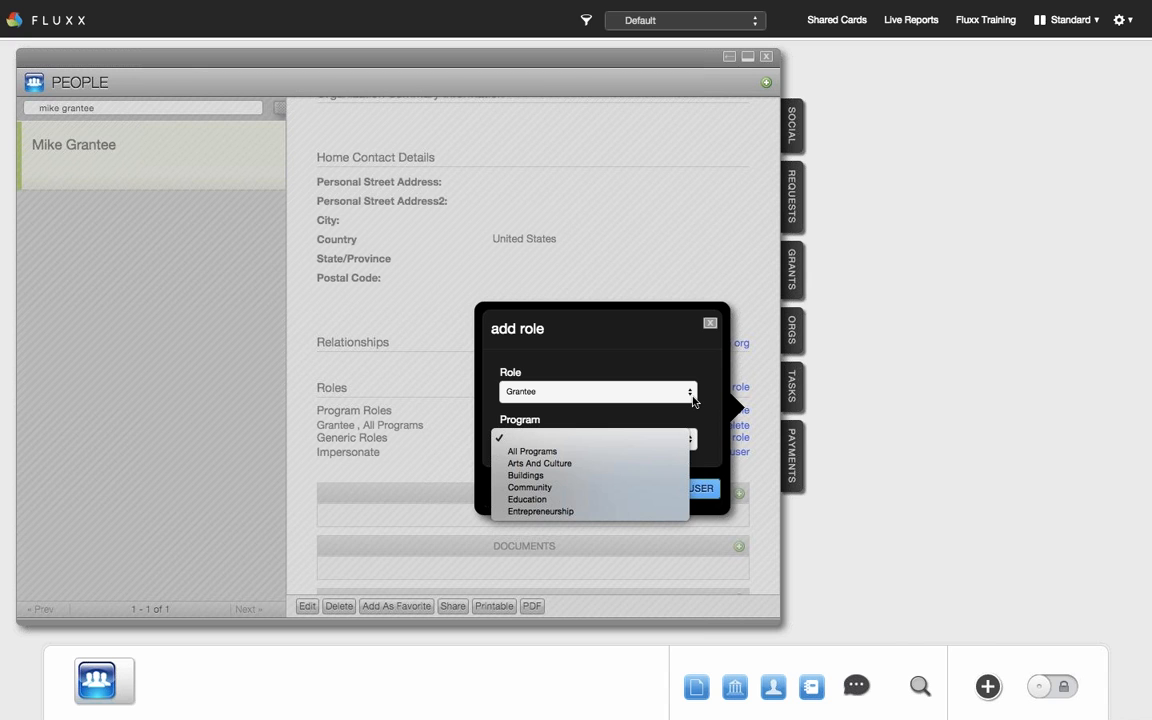
{"action": "left_click", "coordinate": [709, 324]}
{"action": "left_click", "coordinate": [709, 324]}
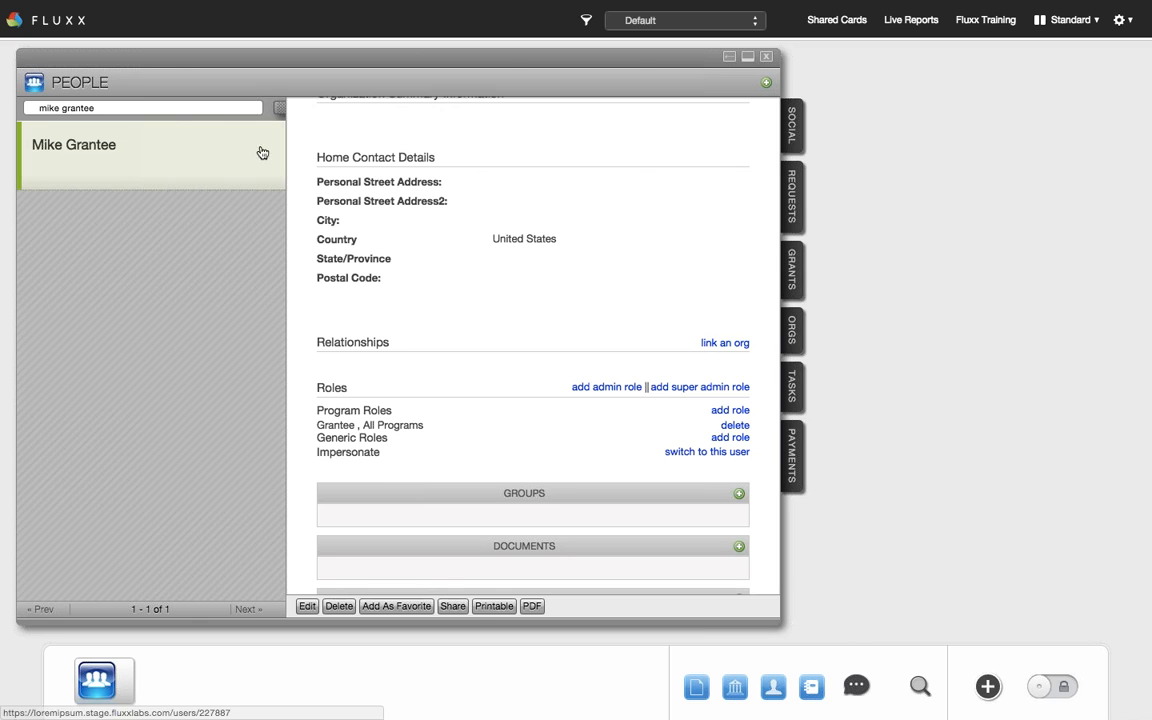
Change the People search to the reviewer user's name and open that record
{"action": "left_click", "coordinate": [182, 107]}
{"action": "key", "text": "BackSpace"}
{"action": "key", "text": "BackSpace"}
{"action": "key", "text": "BackSpace"}
{"action": "key", "text": "BackSpace"}
{"action": "key", "text": "BackSpace"}
{"action": "key", "text": "BackSpace"}
{"action": "key", "text": "BackSpace"}
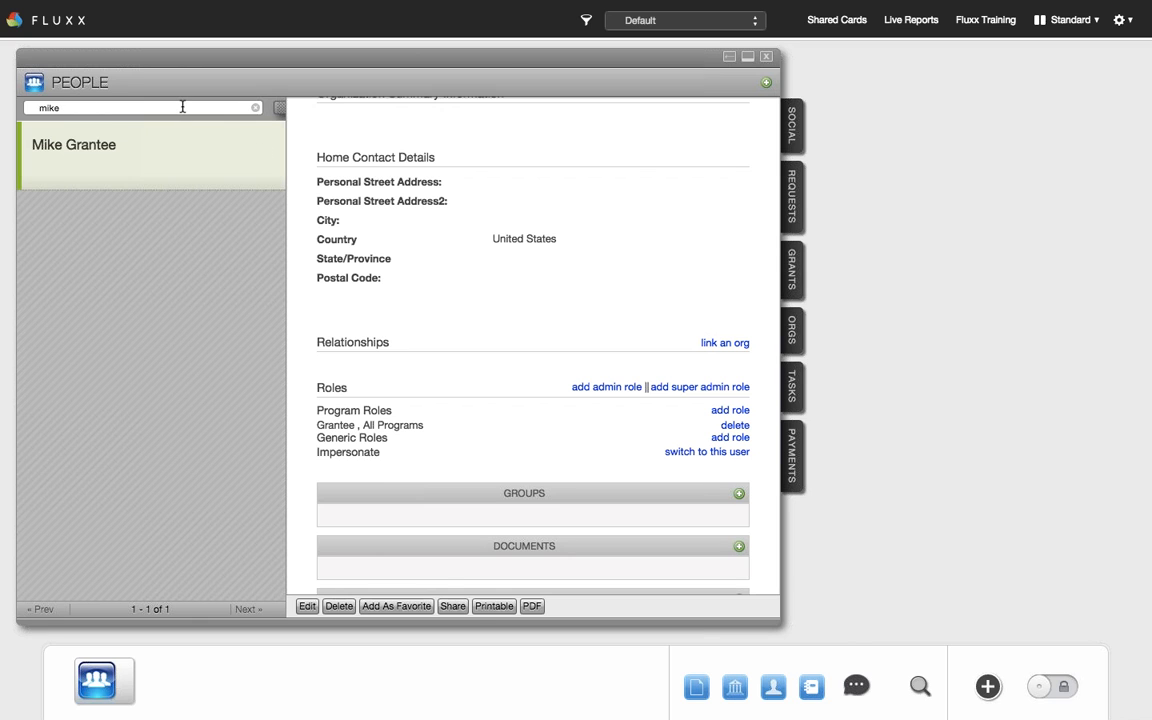
{"action": "type", "text": "Reviewer"}
{"action": "key", "text": "Return"}
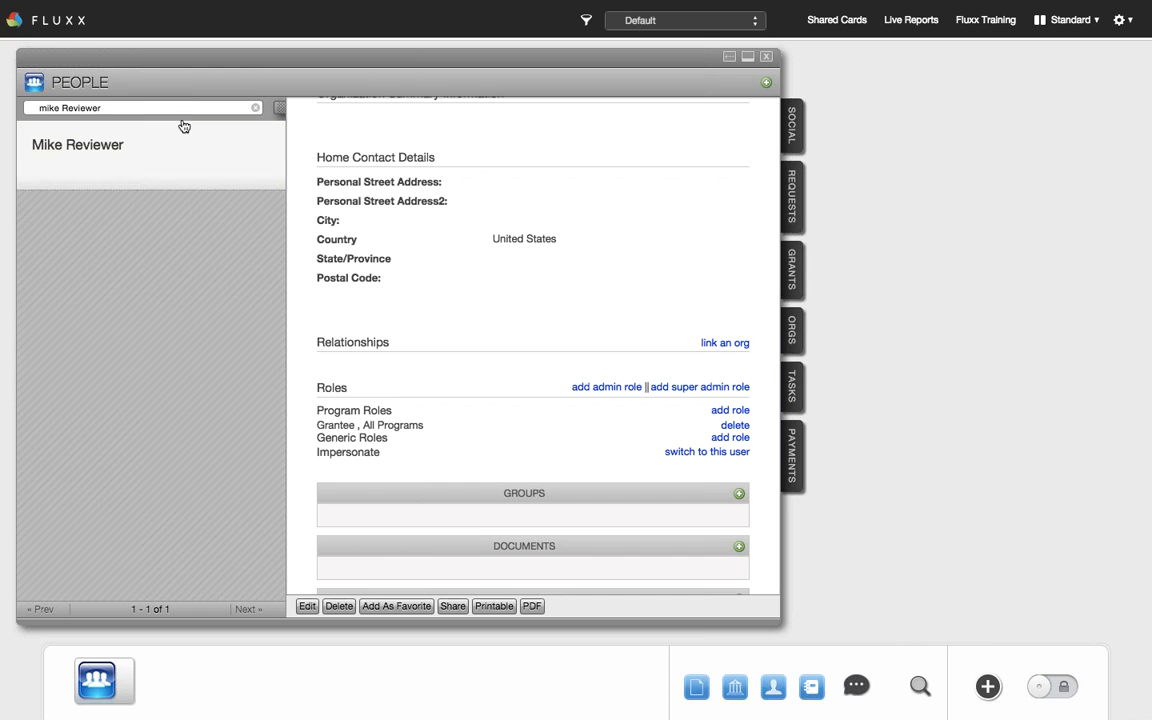
{"action": "left_click", "coordinate": [172, 146]}
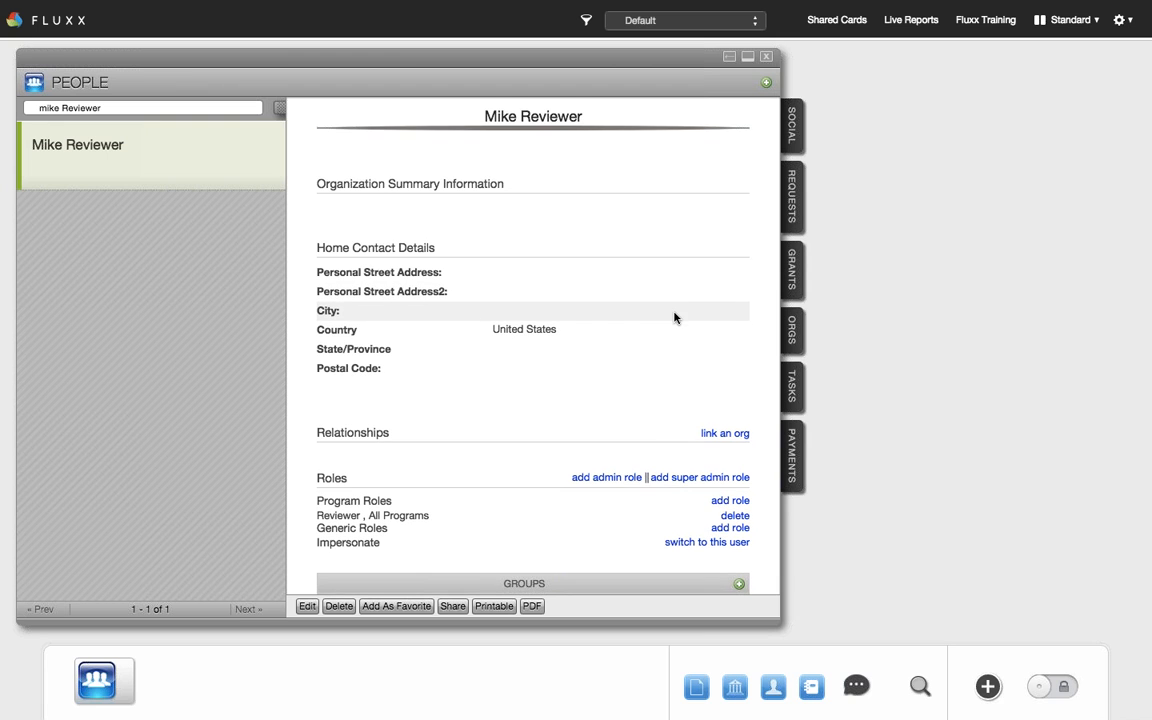
Inspect the reviewer user's profile and login in the edit form, cancel the edit, and review the assigned program roles
{"action": "scroll", "coordinate": [674, 318], "scroll_direction": "down", "scroll_amount": 1}
{"action": "left_click", "coordinate": [309, 606]}
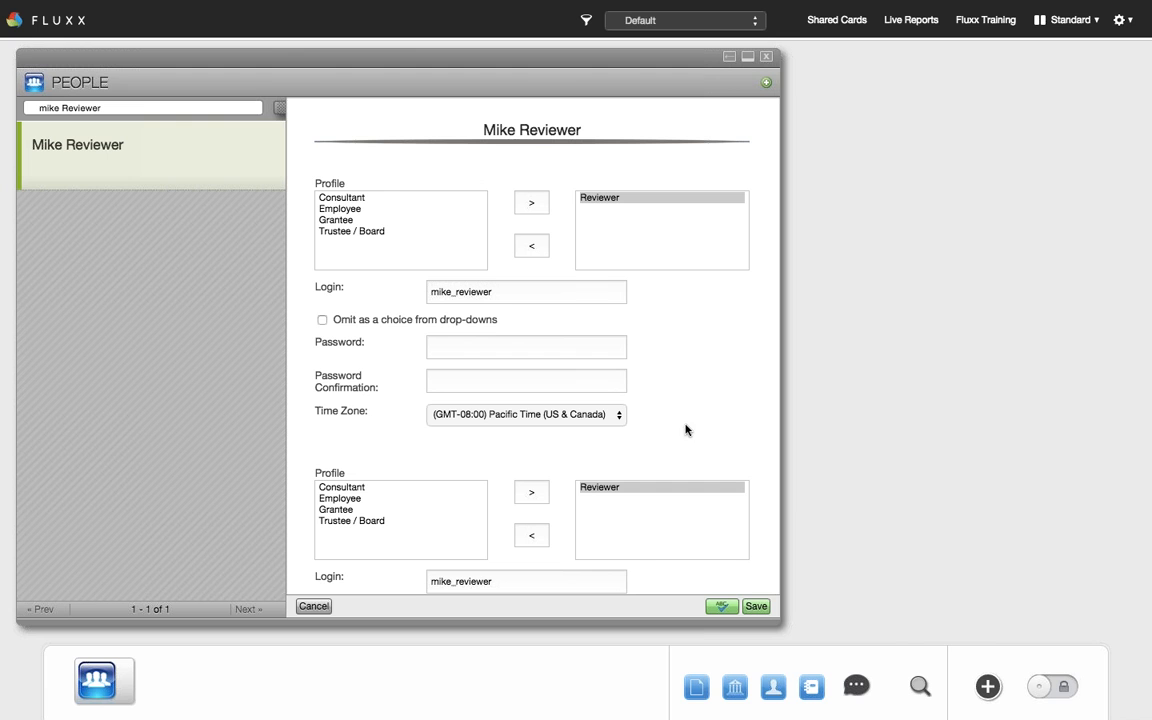
{"action": "left_click", "coordinate": [314, 606]}
{"action": "scroll", "coordinate": [585, 531], "scroll_direction": "down", "scroll_amount": 1}
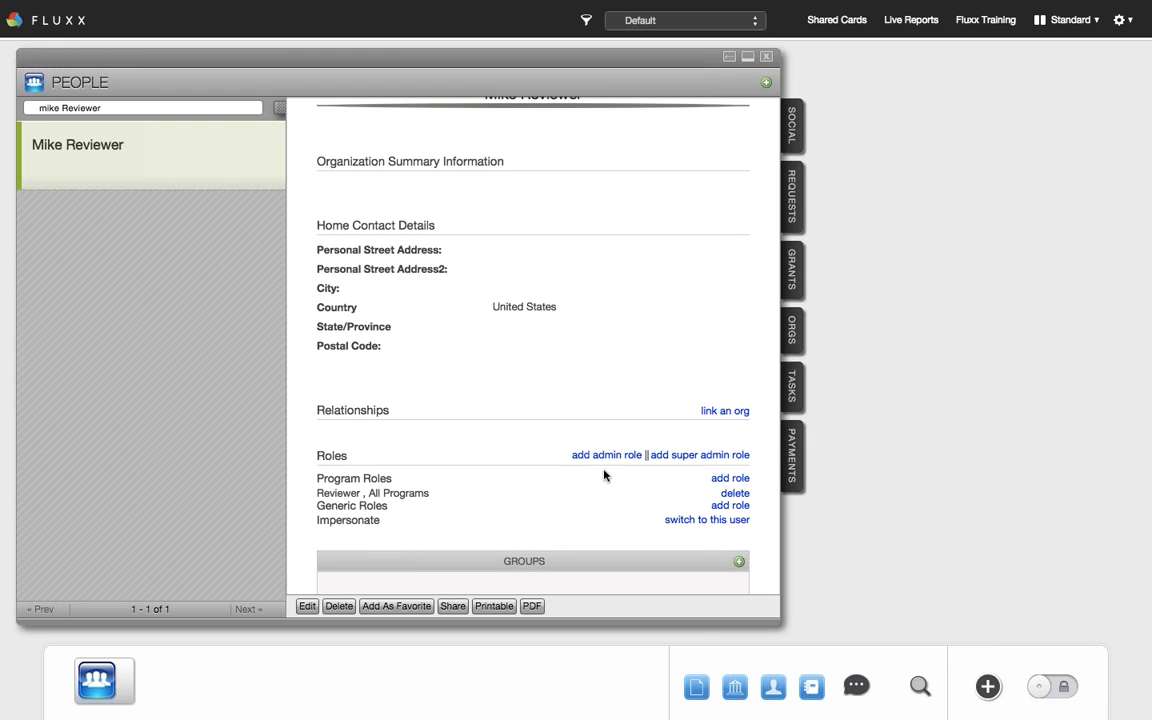
{"action": "scroll", "coordinate": [604, 475], "scroll_direction": "down", "scroll_amount": 3}
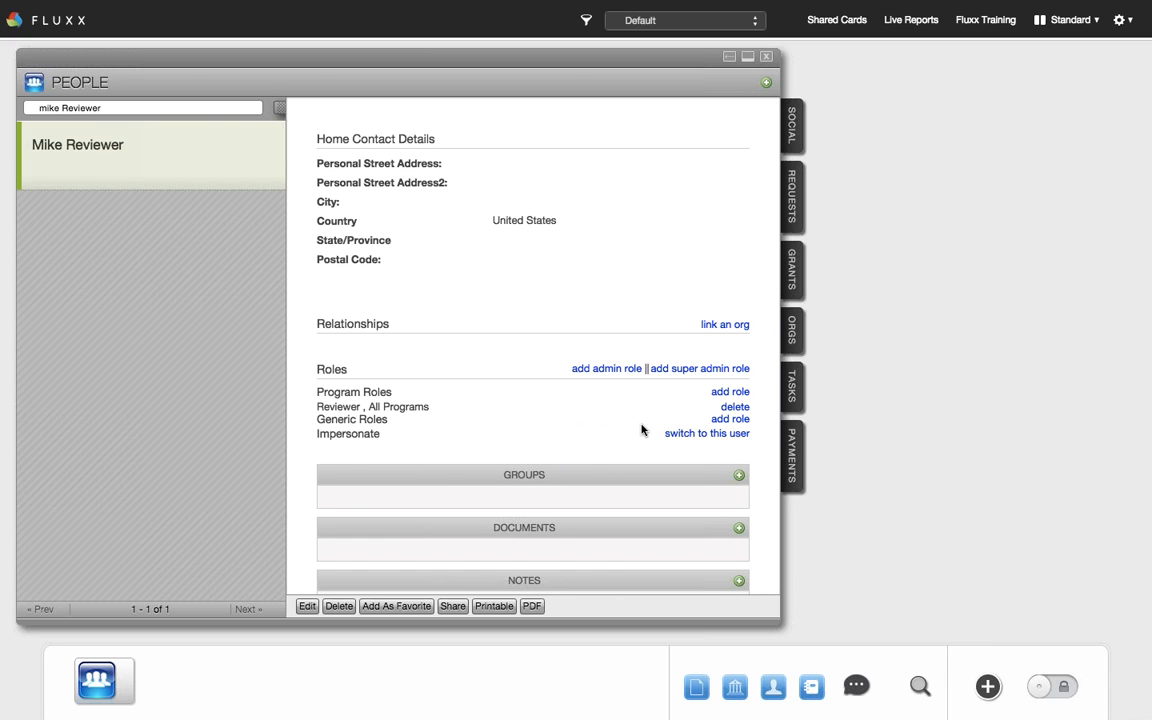
Go to the admin area and open the workflow of the Grant Request's Grant theme
{"action": "mouse_move", "coordinate": [1116, 25]}
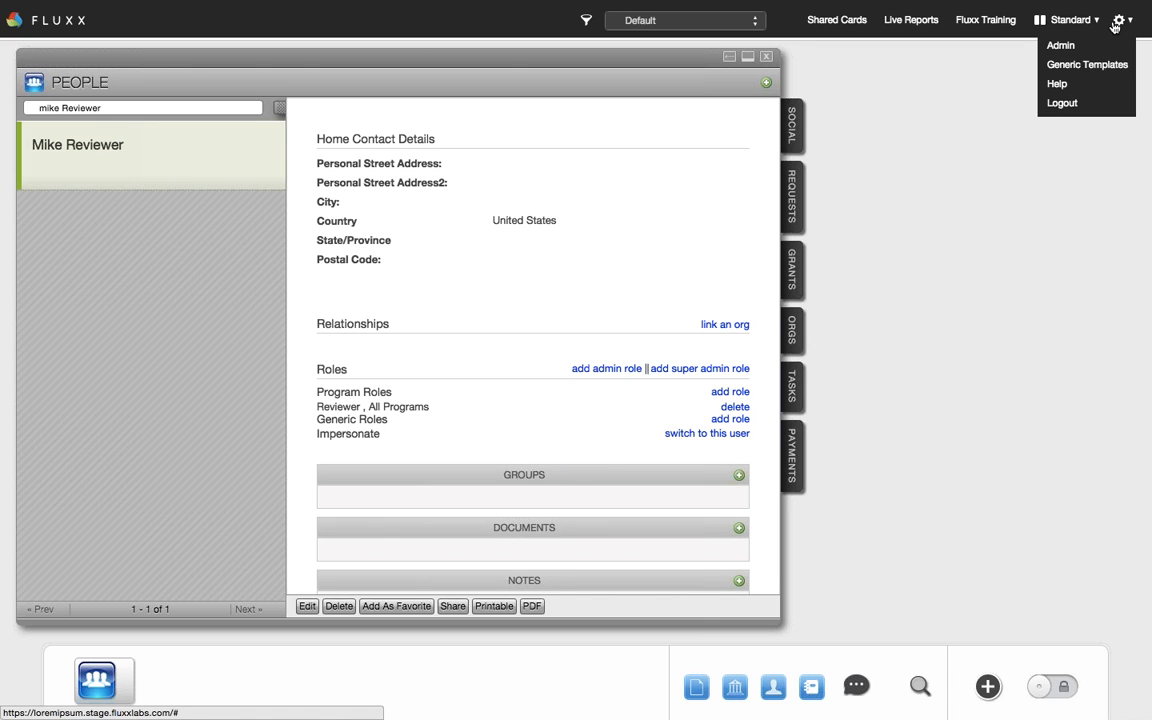
{"action": "left_click", "coordinate": [1060, 45]}
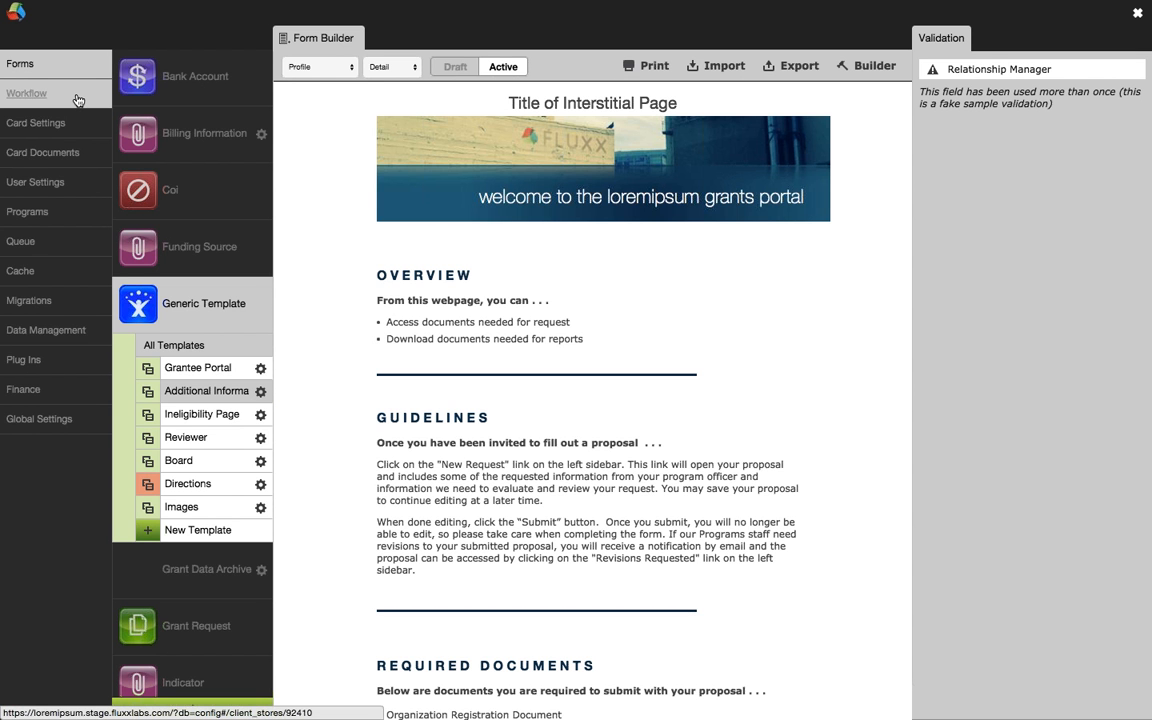
{"action": "left_click", "coordinate": [78, 100]}
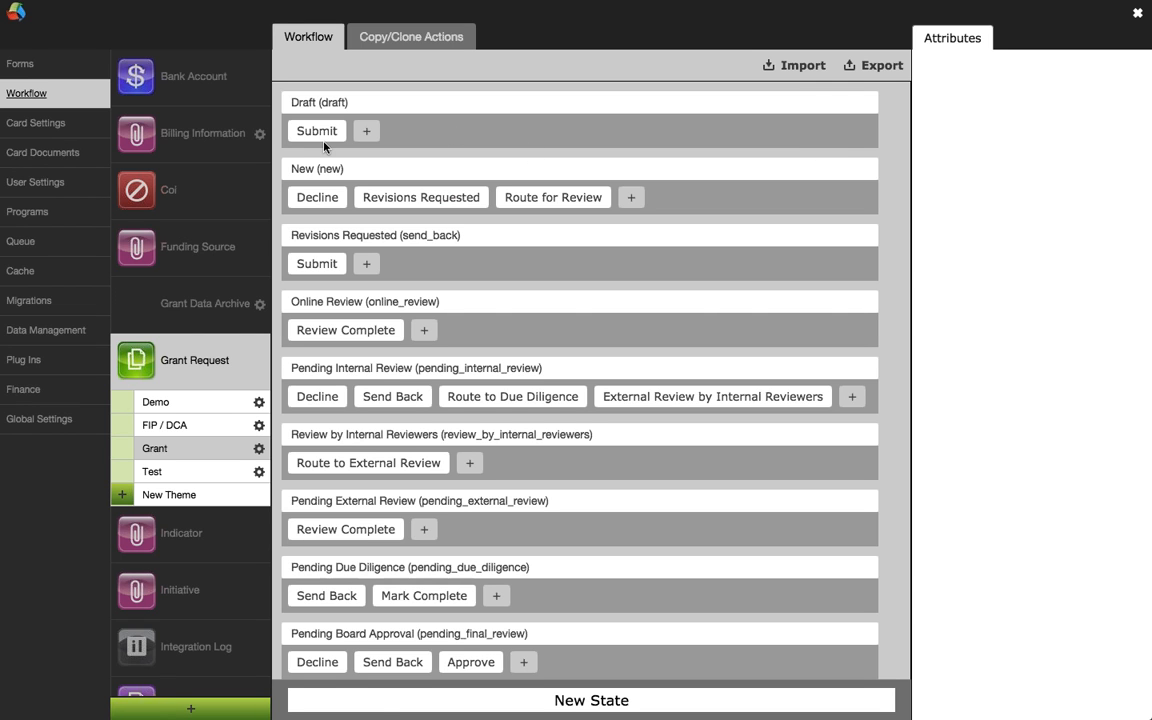
Inspect the allowed roles of the Draft state's Submit action and the Pending External Review state's Review Complete action
{"action": "left_click", "coordinate": [300, 130]}
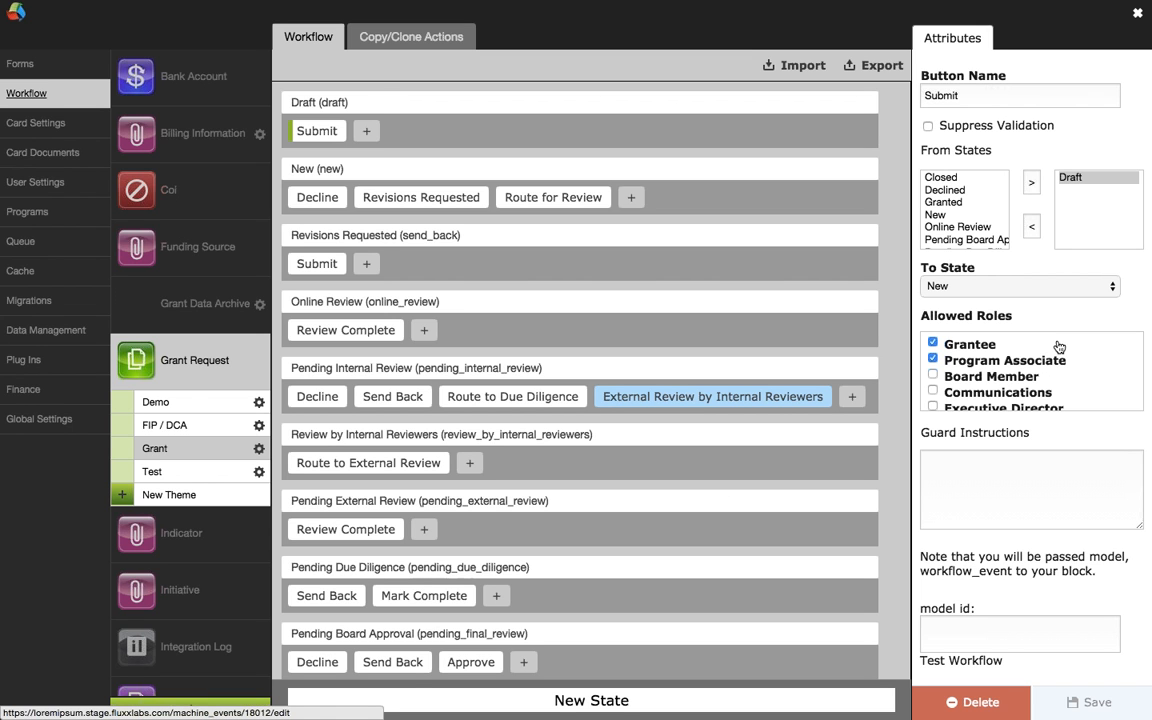
{"action": "scroll", "coordinate": [841, 296], "scroll_direction": "up", "scroll_amount": 1}
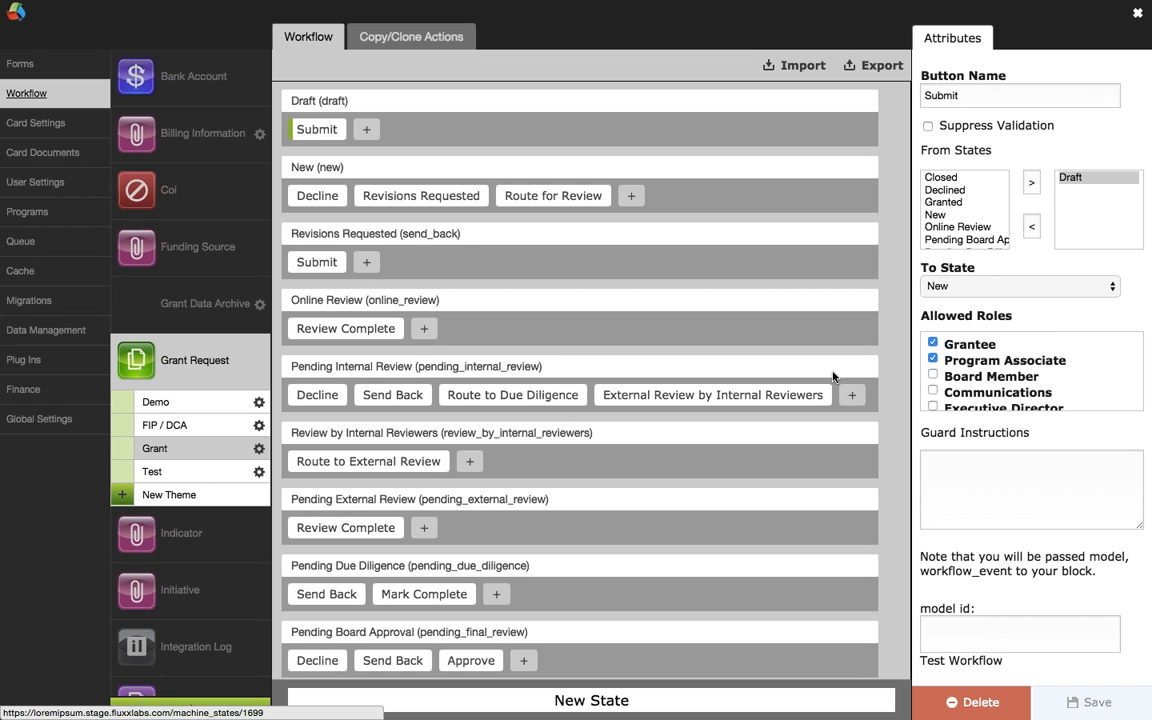
{"action": "left_click", "coordinate": [365, 530]}
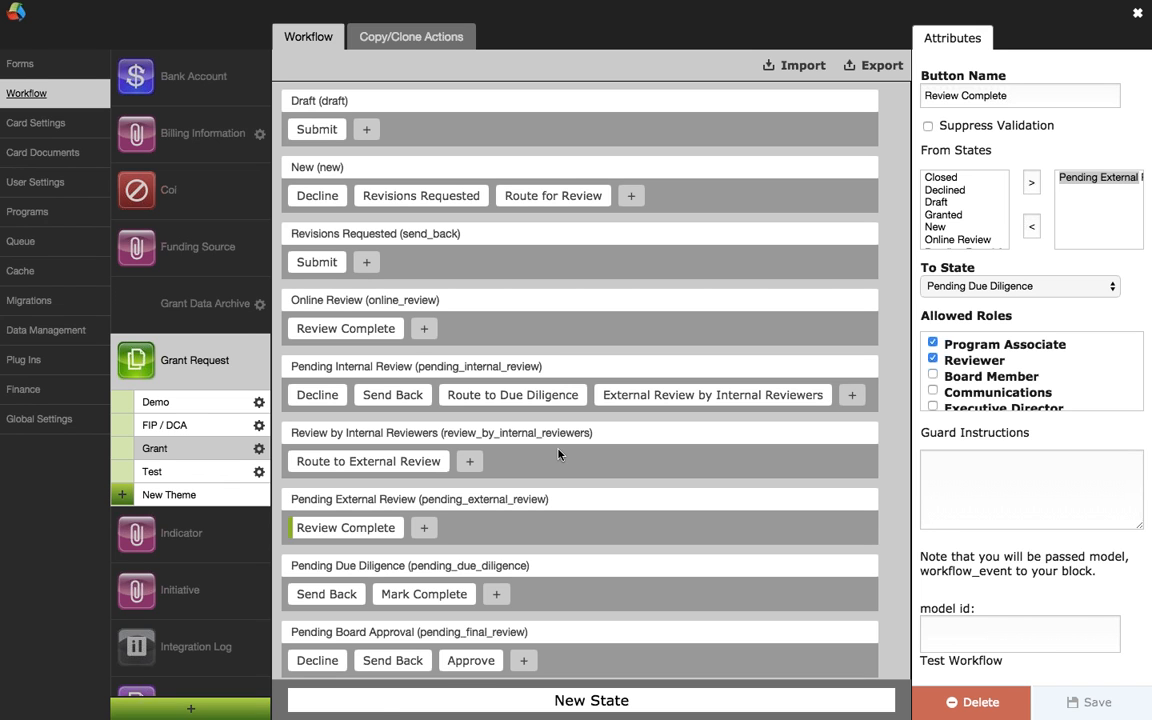
Open the Grantee profile in the user settings to inspect its dashboard theme and template attributes
{"action": "left_click", "coordinate": [75, 182]}
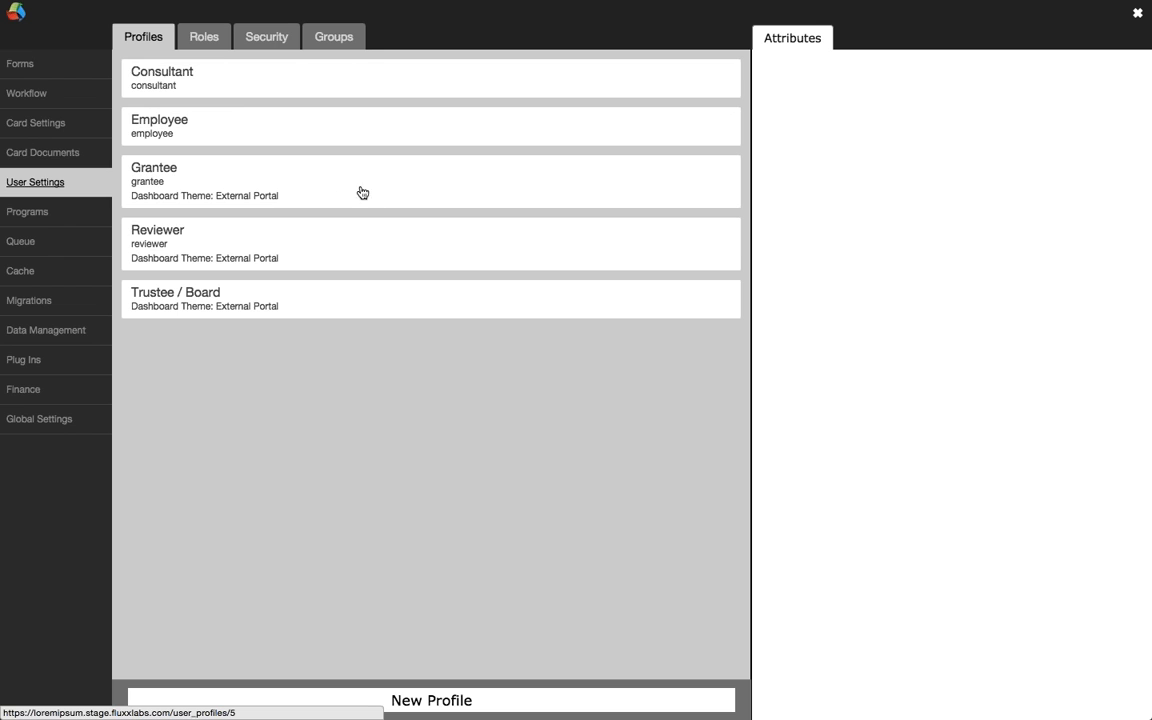
{"action": "left_click", "coordinate": [379, 194]}
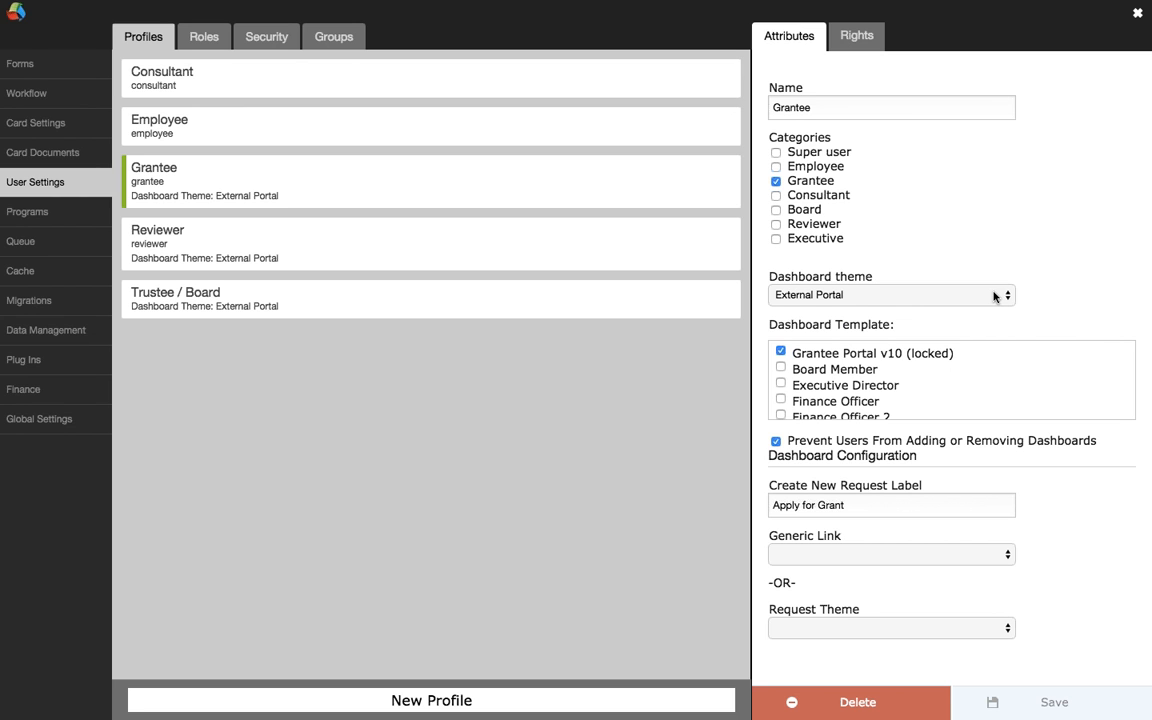
Inspect the Grantee profile's dashboard theme options and its rights, and open the Reviewer profile's attributes for comparison
{"action": "left_click", "coordinate": [923, 296]}
{"action": "left_click", "coordinate": [1057, 306]}
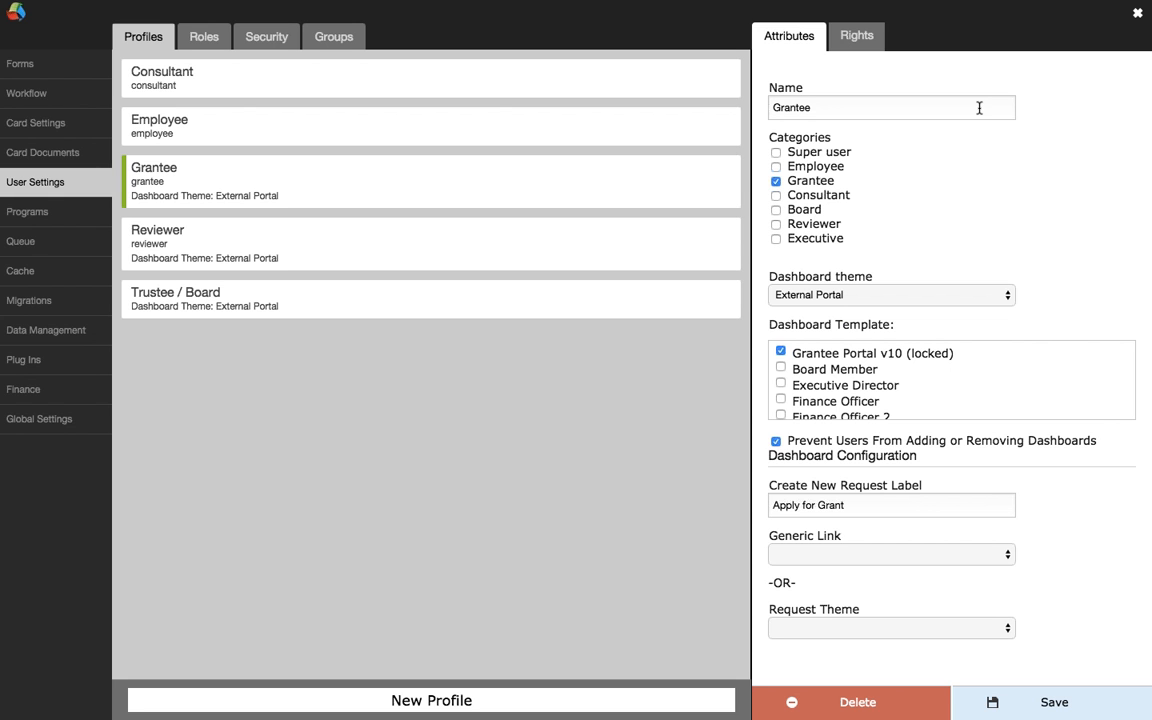
{"action": "left_click", "coordinate": [880, 44]}
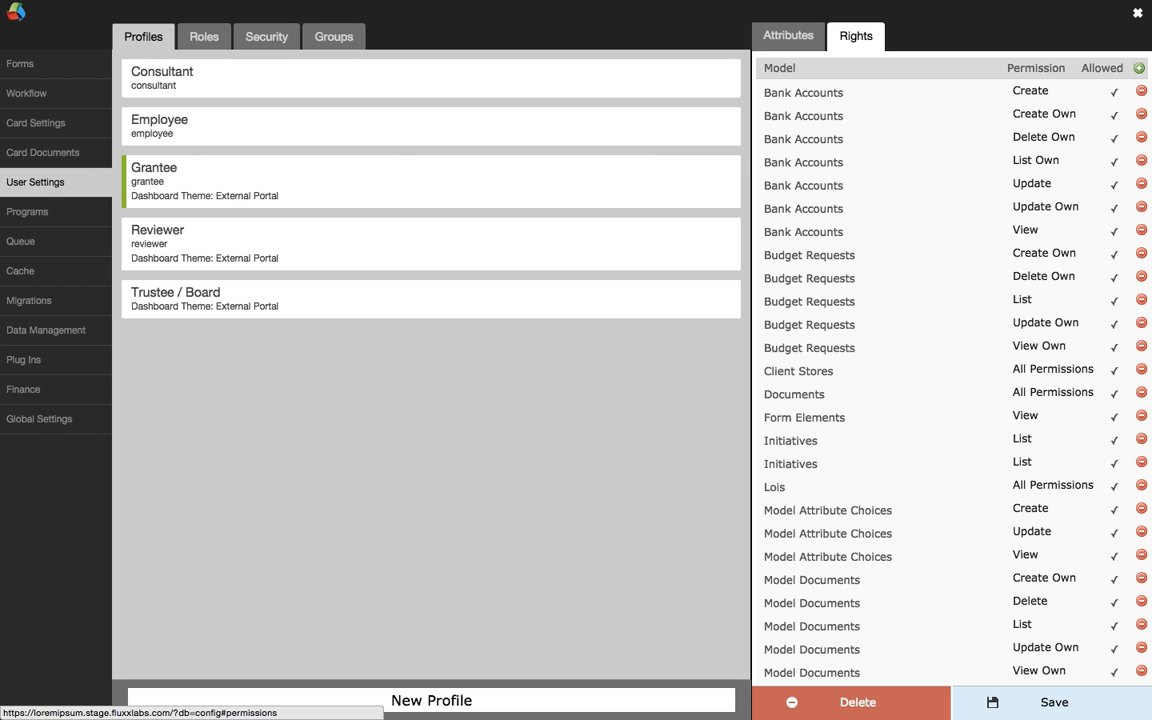
{"action": "left_click", "coordinate": [797, 36]}
{"action": "left_click", "coordinate": [429, 249]}
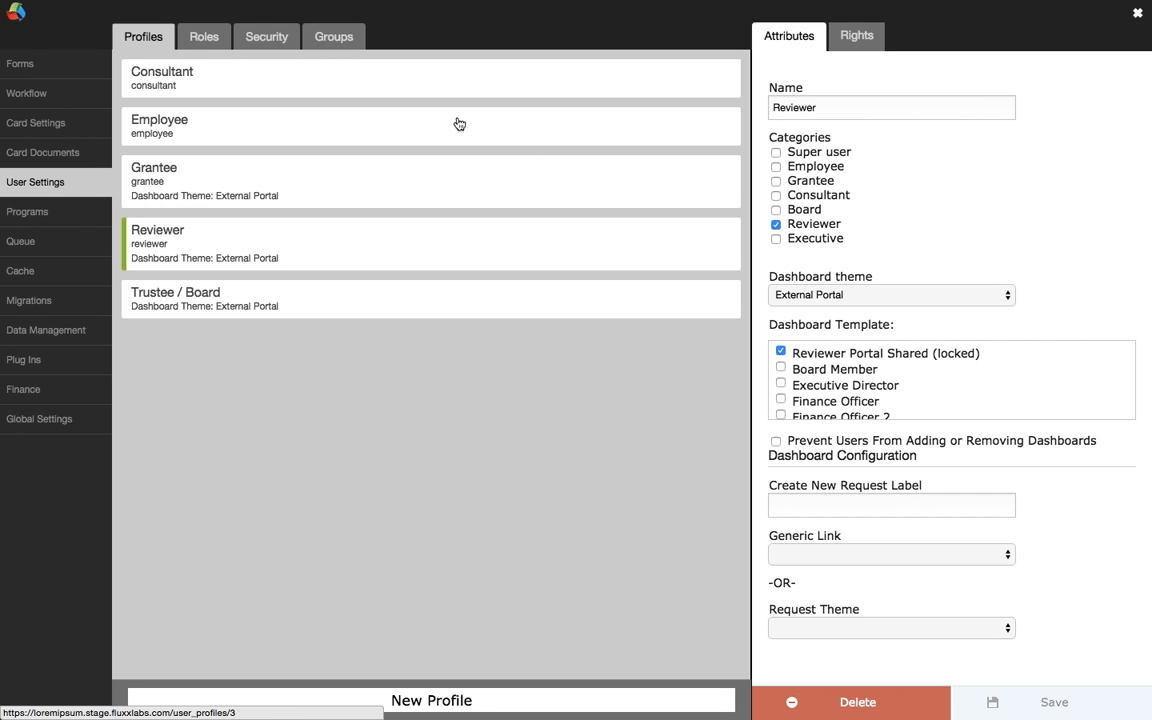
Open the Grantee role in the user settings and inspect its available roleable types without changing the selection
{"action": "left_click", "coordinate": [210, 40]}
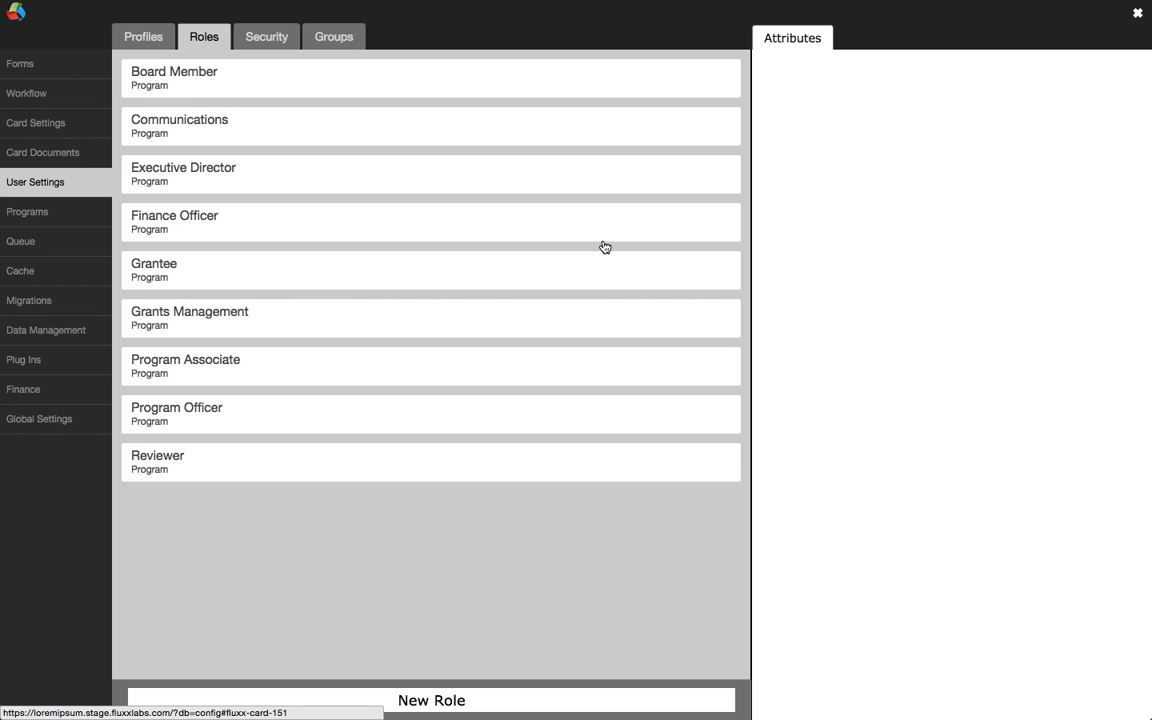
{"action": "left_click", "coordinate": [592, 272]}
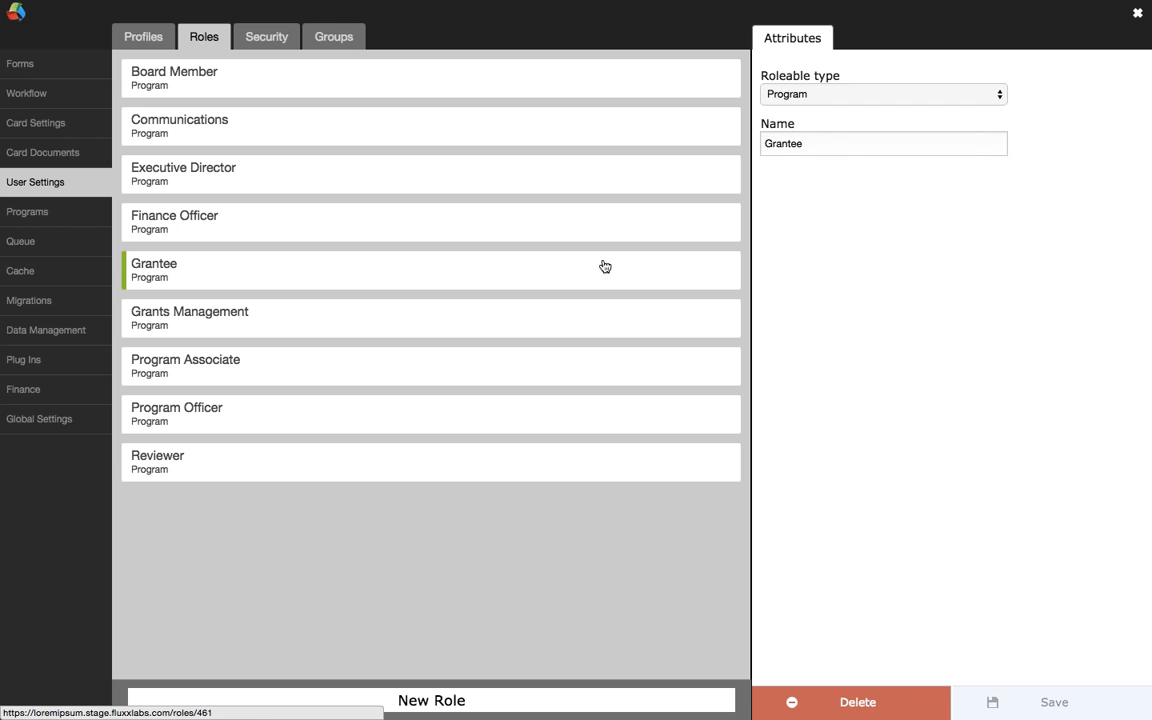
{"action": "left_click", "coordinate": [892, 102]}
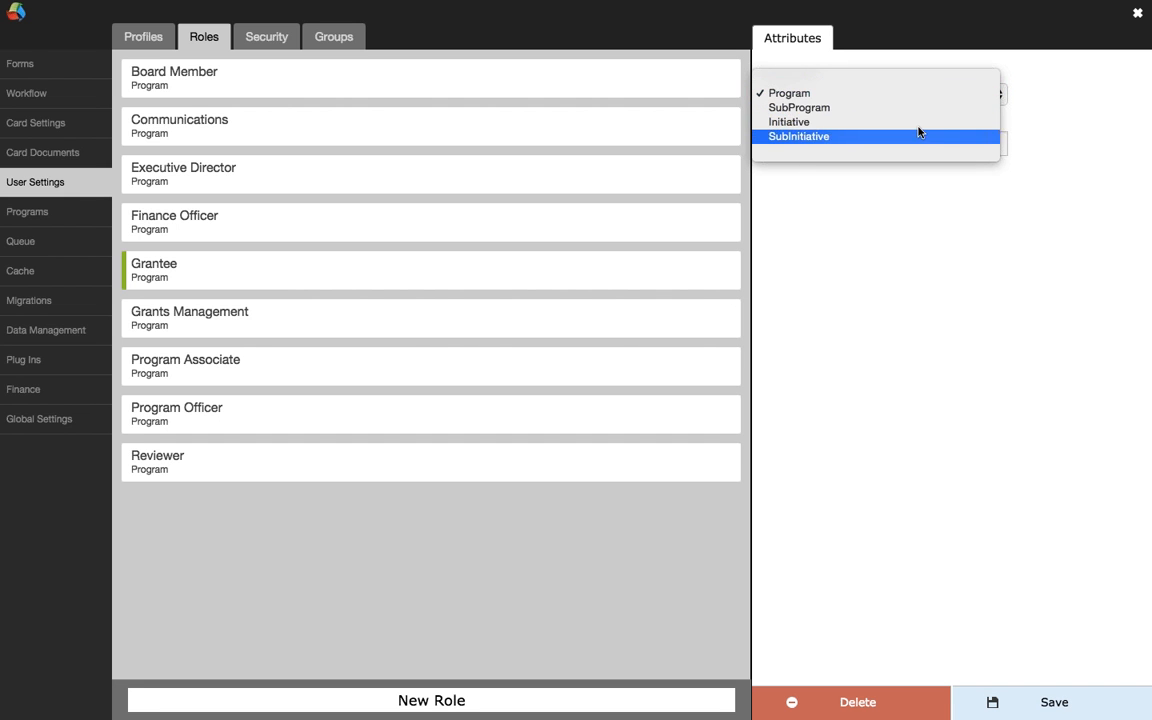
{"action": "left_click", "coordinate": [1046, 105]}
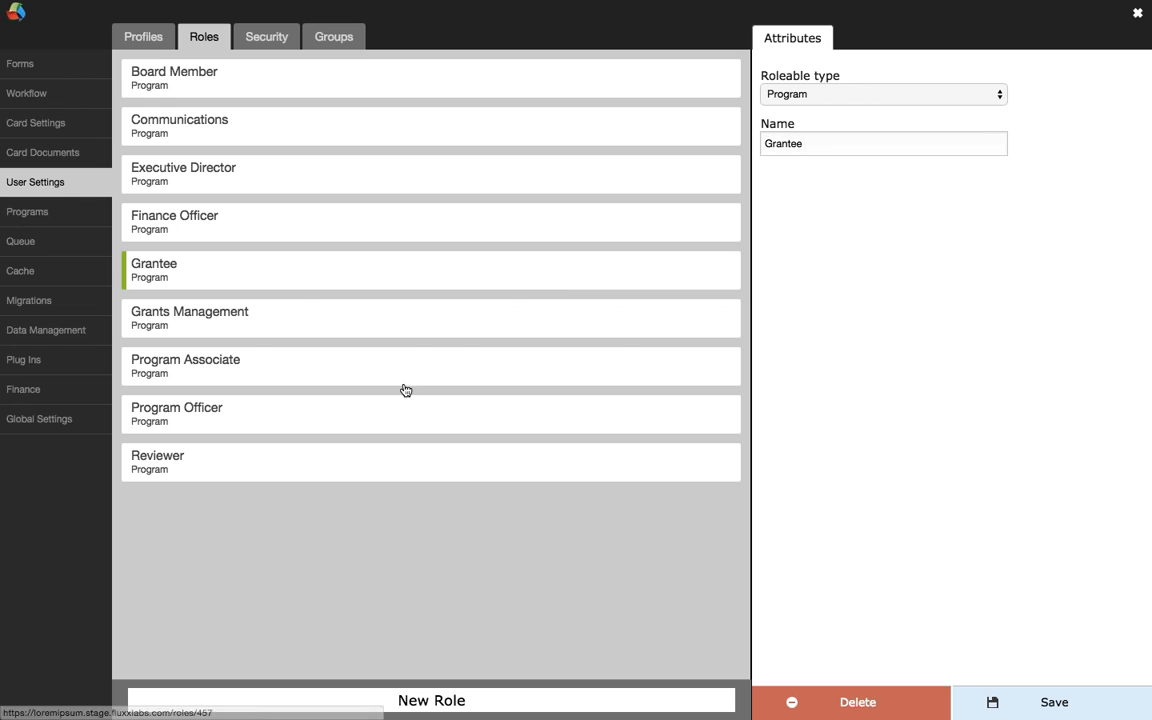
Go to the forms area and open the Request Review form with its External Review theme
{"action": "left_click", "coordinate": [96, 75]}
{"action": "scroll", "coordinate": [205, 363], "scroll_direction": "down", "scroll_amount": 10}
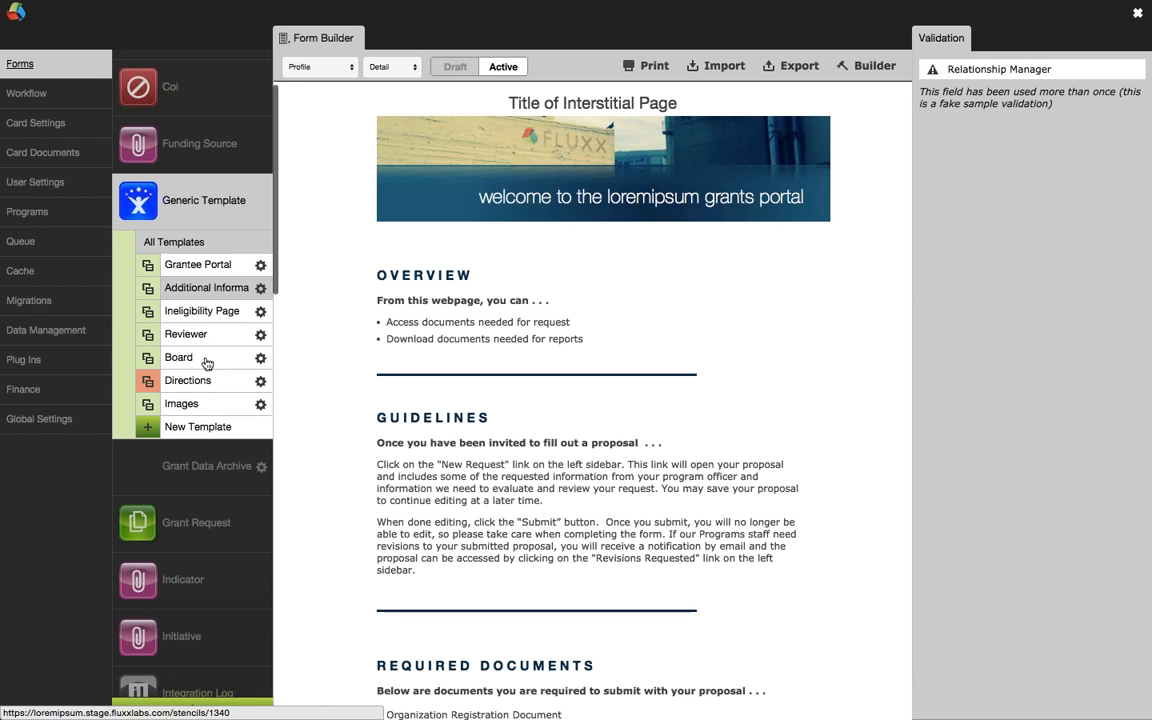
{"action": "scroll", "coordinate": [205, 363], "scroll_direction": "down", "scroll_amount": 5}
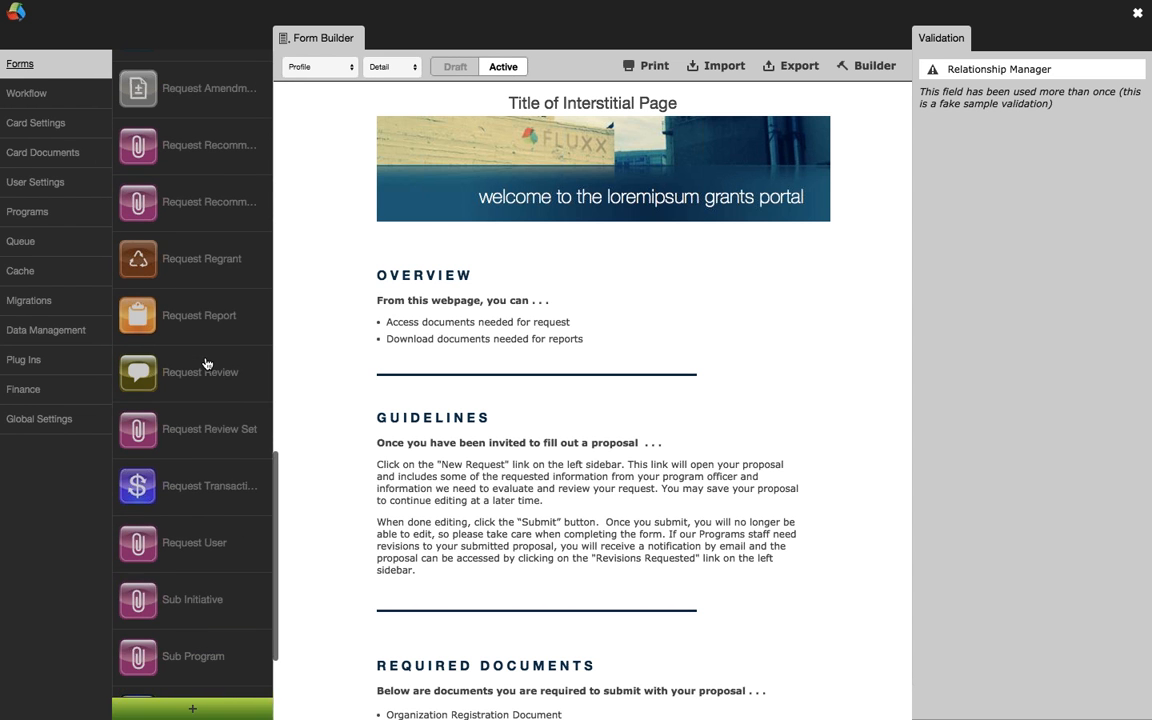
{"action": "left_click", "coordinate": [180, 363]}
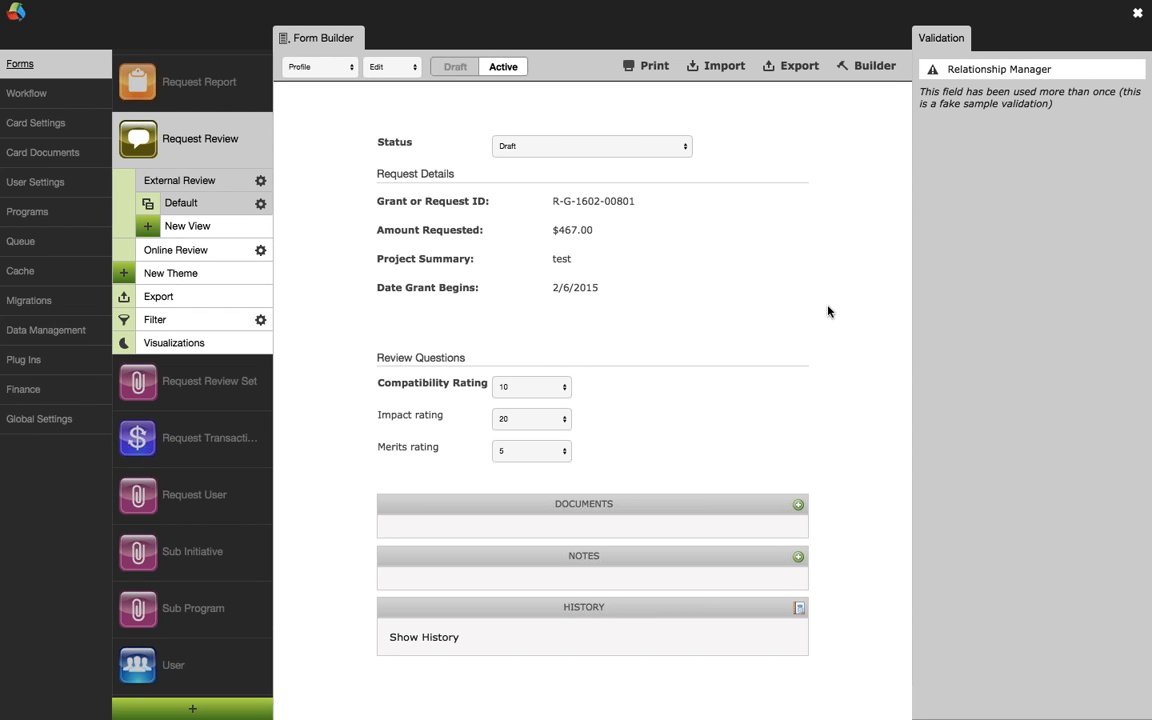
Examine the External Review form's elements in the builder, including the request details, conflict acknowledgements and review questions
{"action": "left_click", "coordinate": [870, 66]}
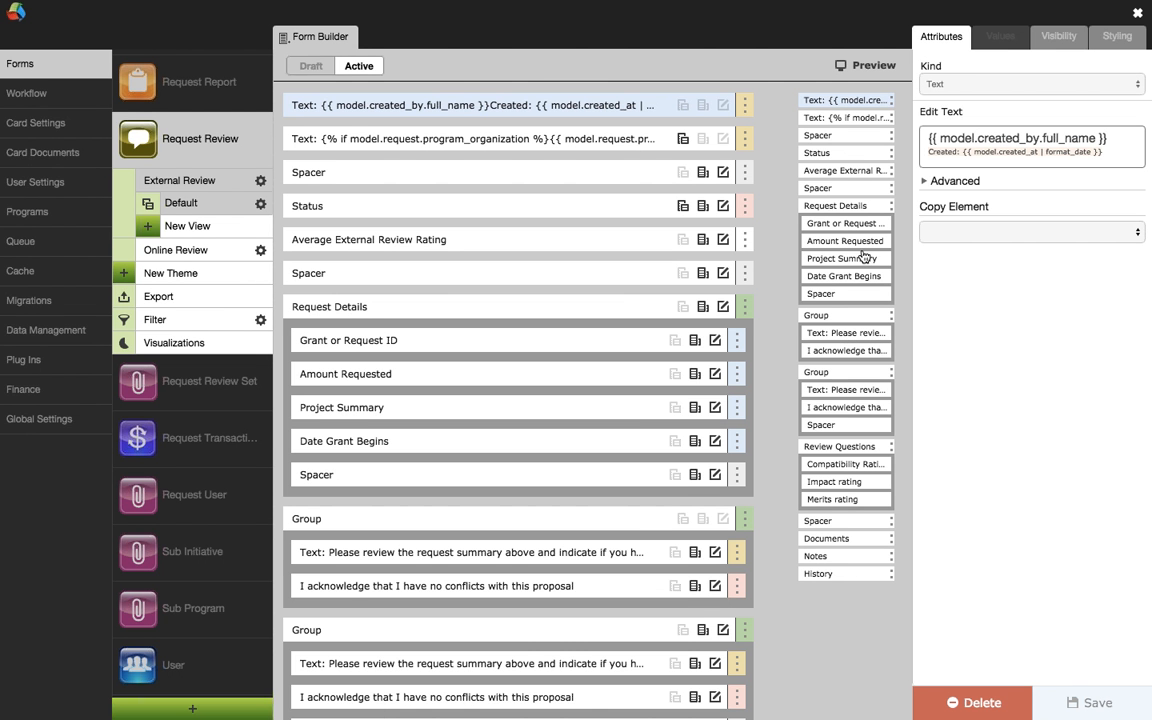
{"action": "scroll", "coordinate": [679, 400], "scroll_direction": "down", "scroll_amount": 1}
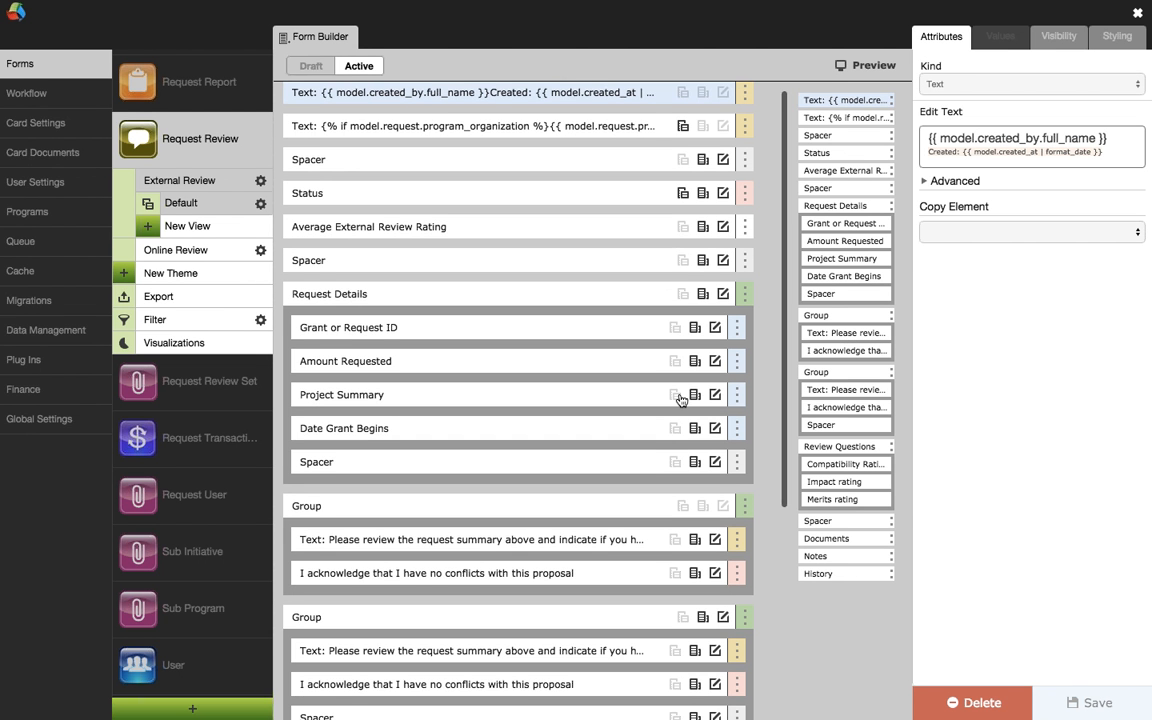
{"action": "scroll", "coordinate": [679, 400], "scroll_direction": "down", "scroll_amount": 5}
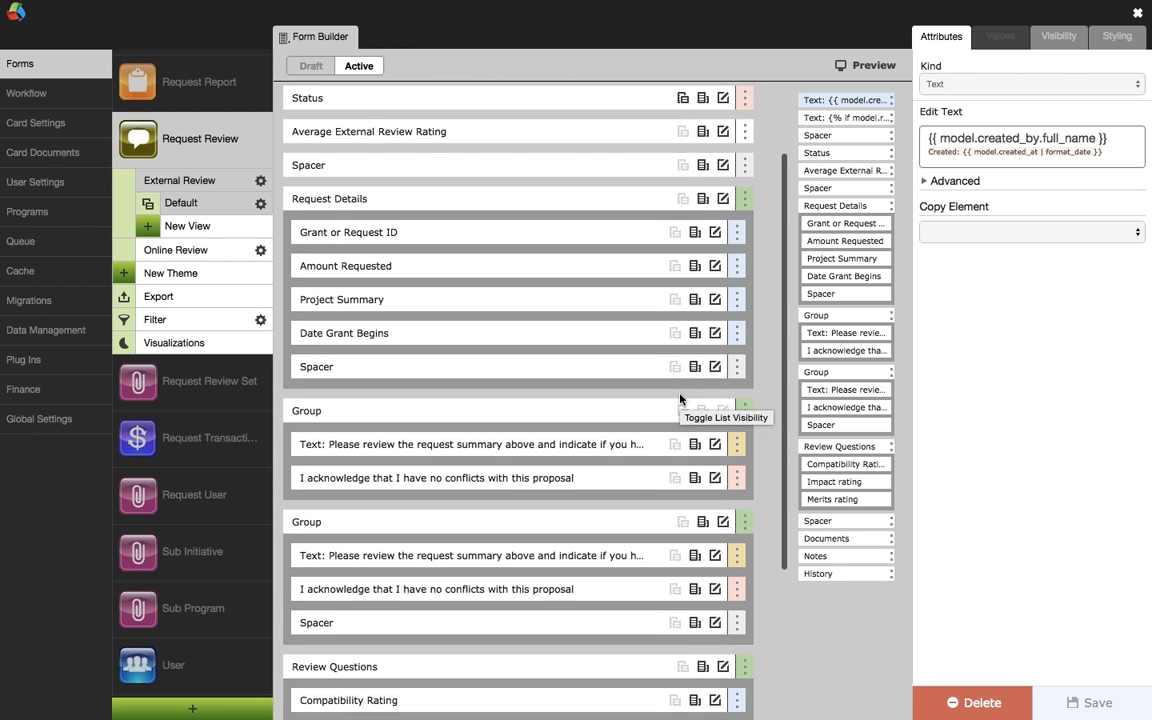
{"action": "scroll", "coordinate": [679, 400], "scroll_direction": "down", "scroll_amount": 10}
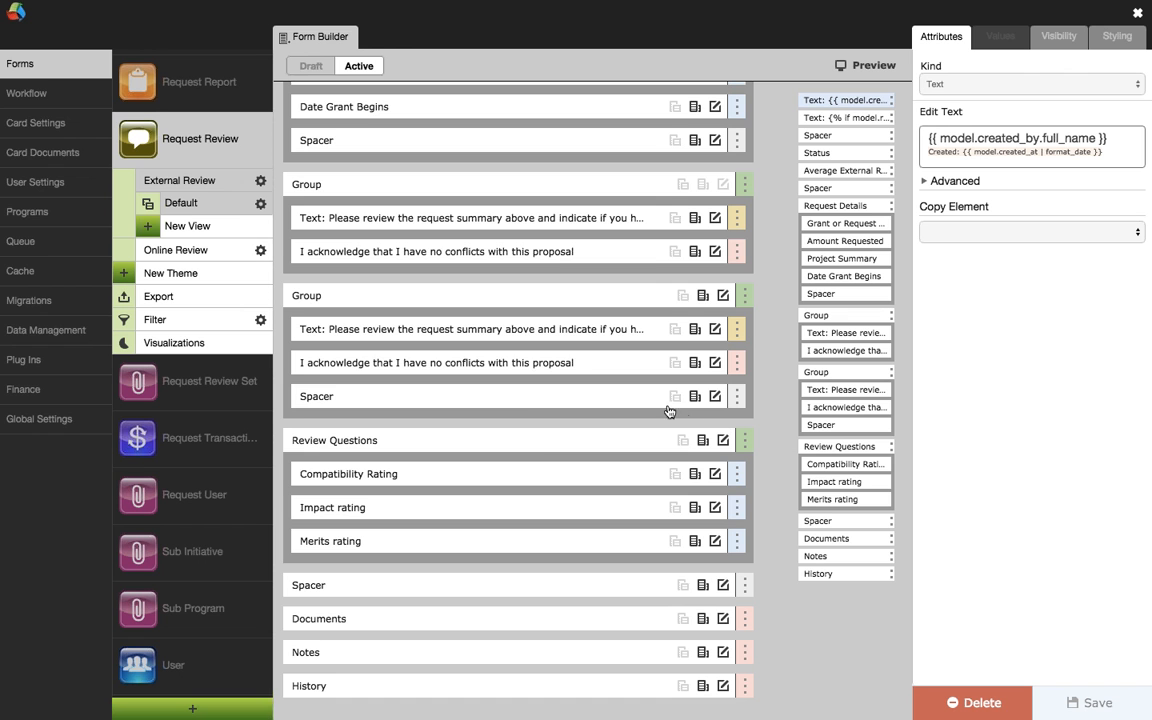
{"action": "scroll", "coordinate": [535, 405], "scroll_direction": "up", "scroll_amount": 1}
{"action": "scroll", "coordinate": [535, 405], "scroll_direction": "up", "scroll_amount": 3}
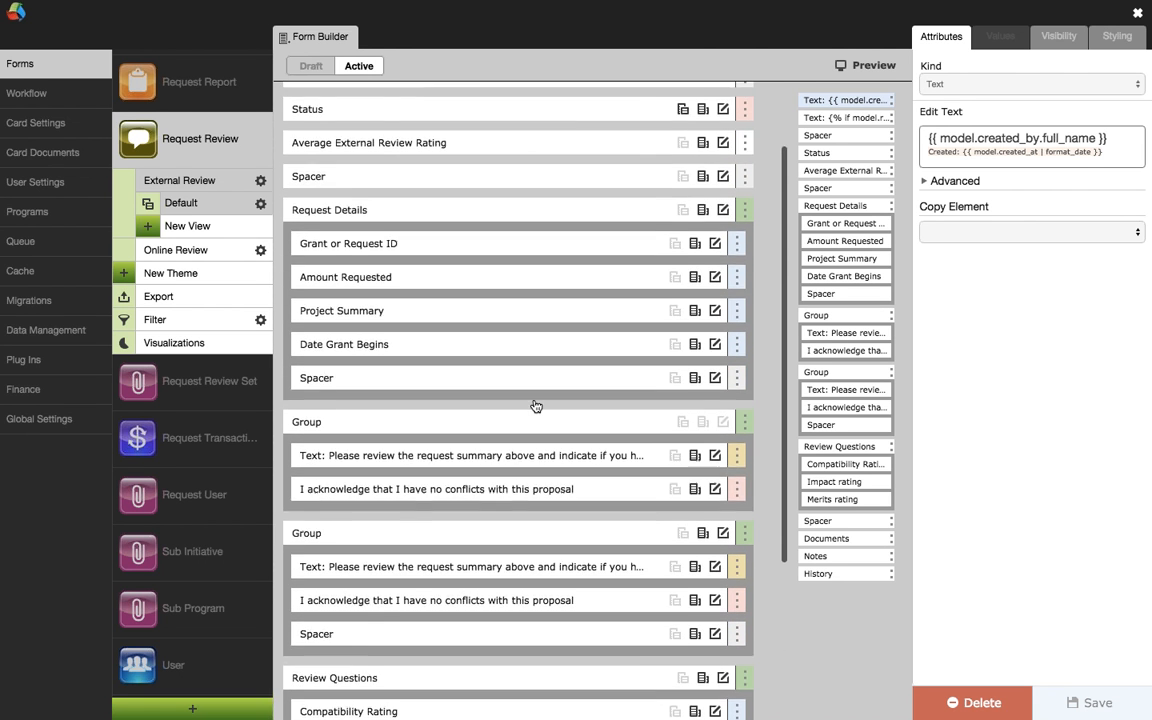
Open the Online Review form in the builder and inspect the instruction text "2. Quality of the proposal is logical and shows merit"
{"action": "left_click", "coordinate": [176, 250]}
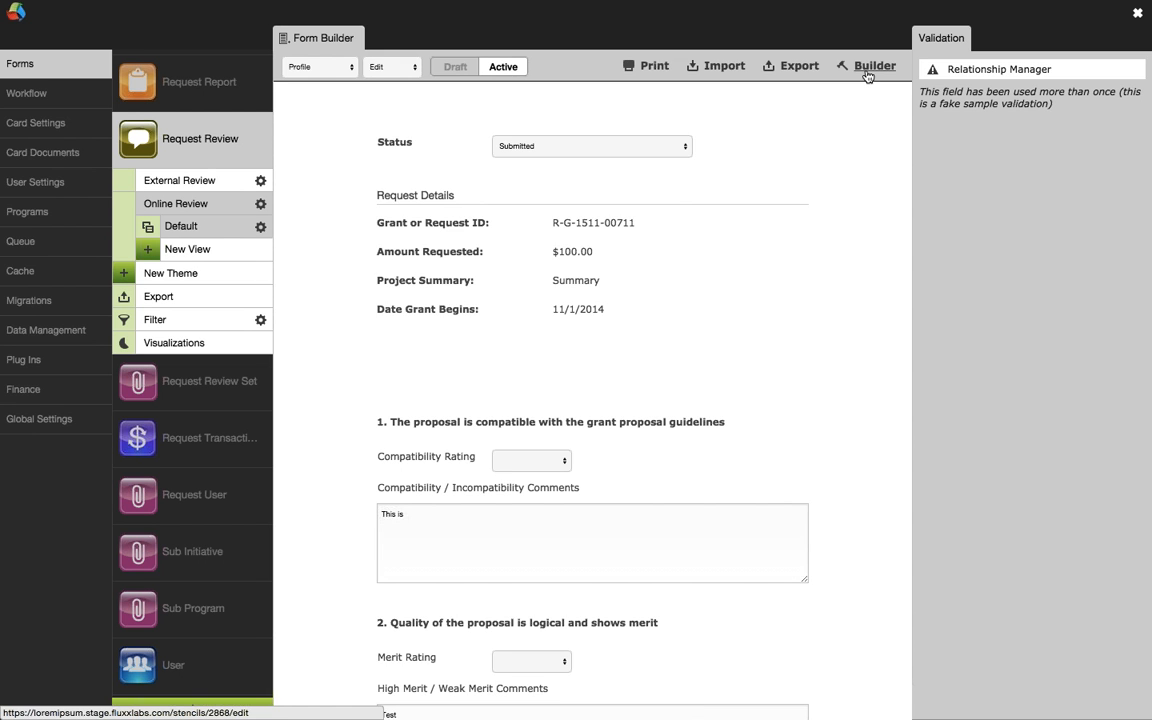
{"action": "left_click", "coordinate": [868, 66]}
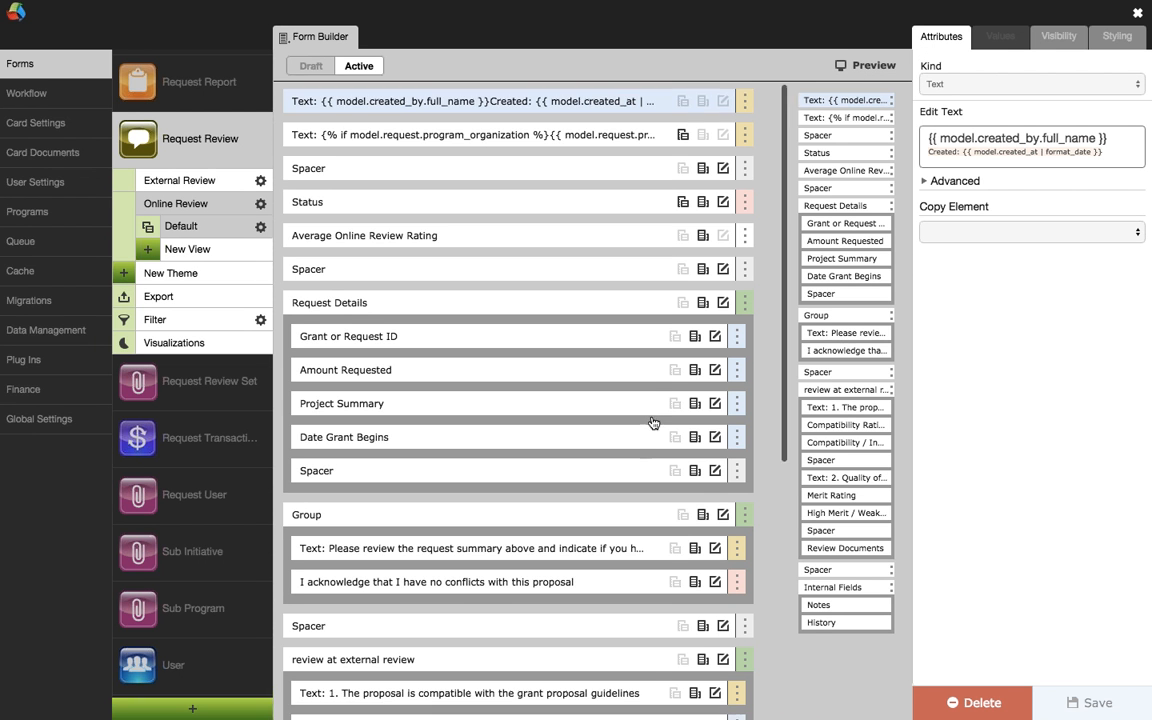
{"action": "scroll", "coordinate": [652, 423], "scroll_direction": "down", "scroll_amount": 2}
{"action": "scroll", "coordinate": [652, 423], "scroll_direction": "down", "scroll_amount": 1}
{"action": "scroll", "coordinate": [588, 490], "scroll_direction": "down", "scroll_amount": 1}
{"action": "left_click", "coordinate": [573, 508]}
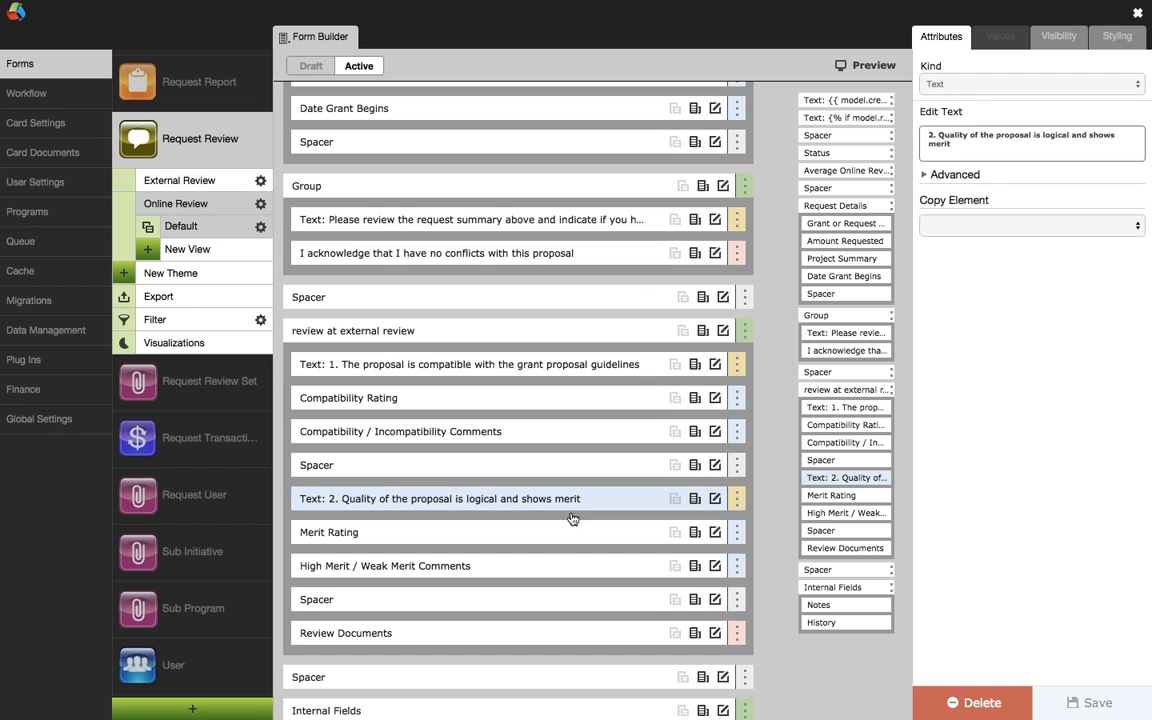
Inspect the Merit Rating field's numeric range and display types, and open the High Merit / Weak Merit Comments field without saving changes
{"action": "left_click", "coordinate": [565, 532]}
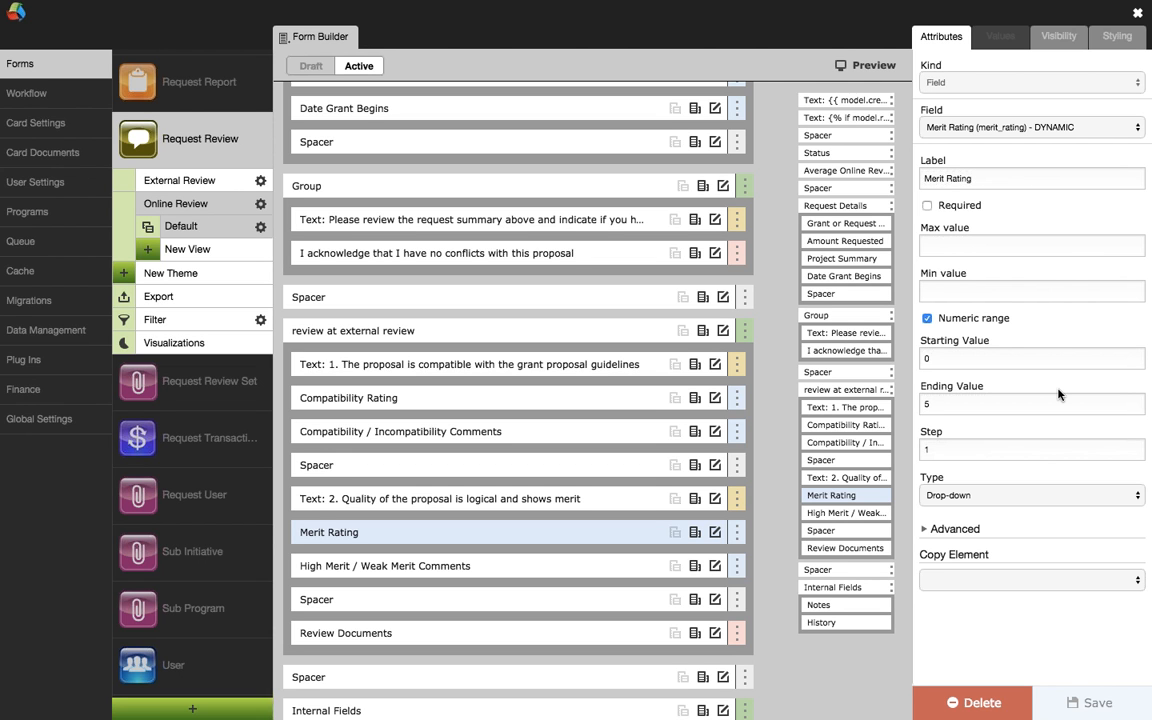
{"action": "left_click", "coordinate": [1065, 498]}
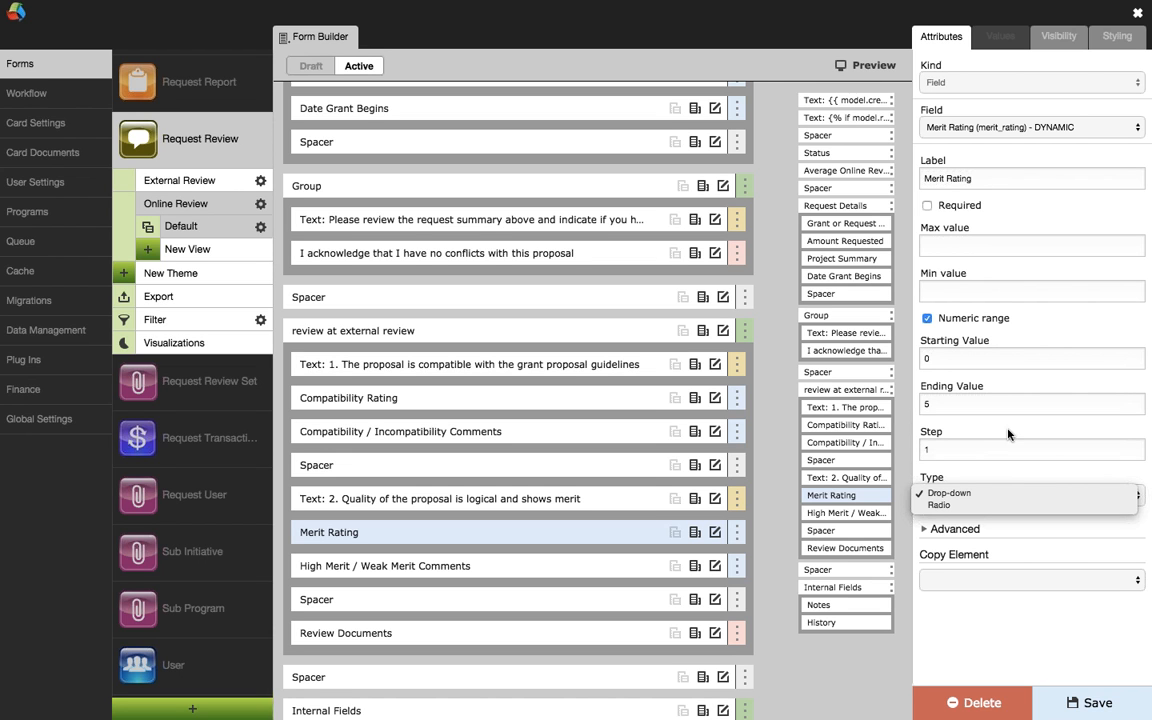
{"action": "left_click", "coordinate": [987, 479]}
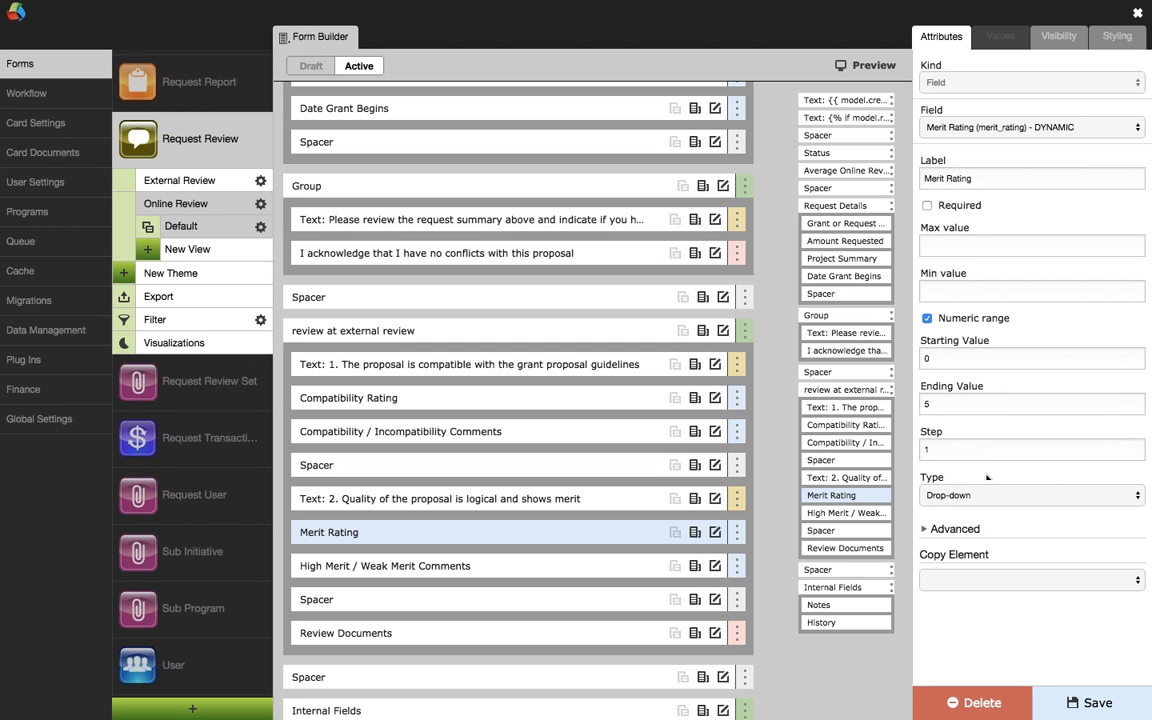
{"action": "left_click", "coordinate": [629, 568]}
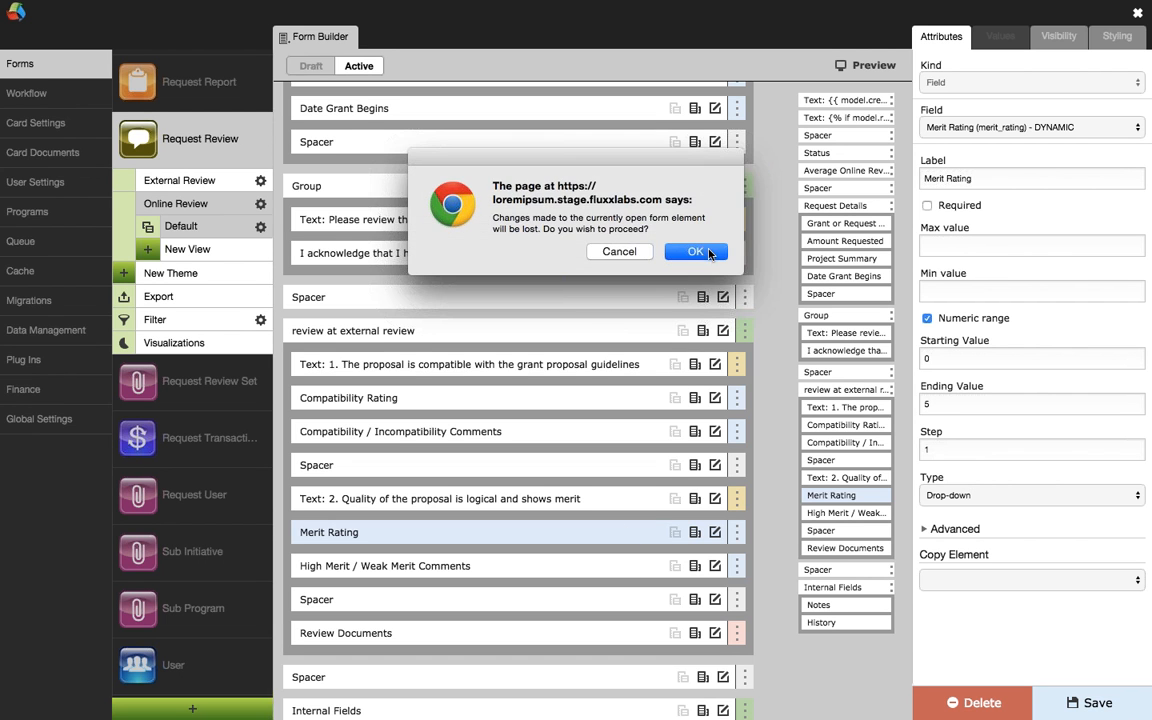
{"action": "left_click", "coordinate": [645, 248]}
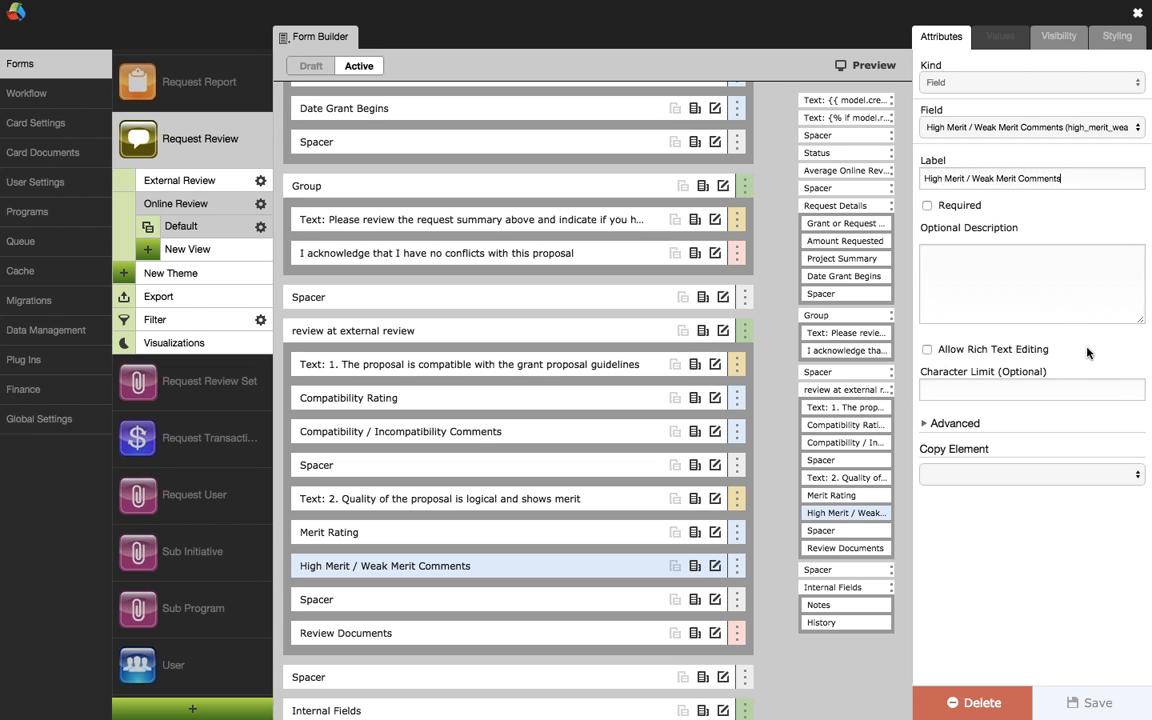
Preview the Online Review form and look over its instructions, rating fields and comment boxes
{"action": "left_click", "coordinate": [863, 66]}
{"action": "scroll", "coordinate": [740, 400], "scroll_direction": "down", "scroll_amount": 1}
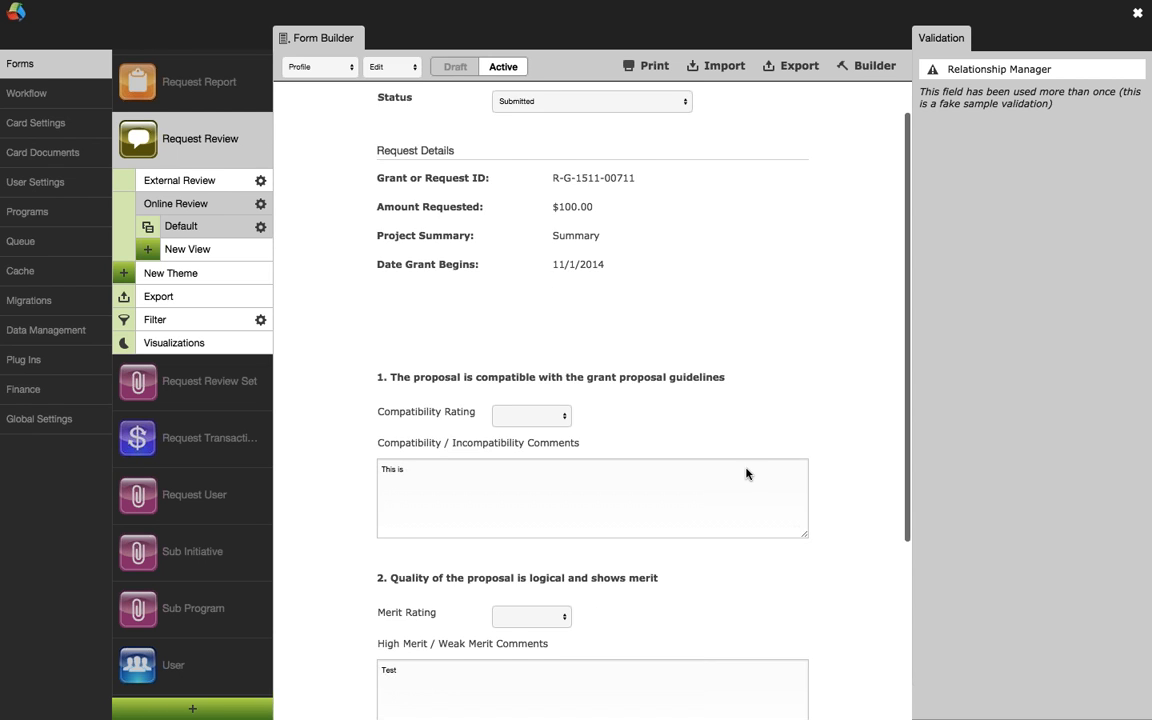
{"action": "scroll", "coordinate": [750, 465], "scroll_direction": "down", "scroll_amount": 3}
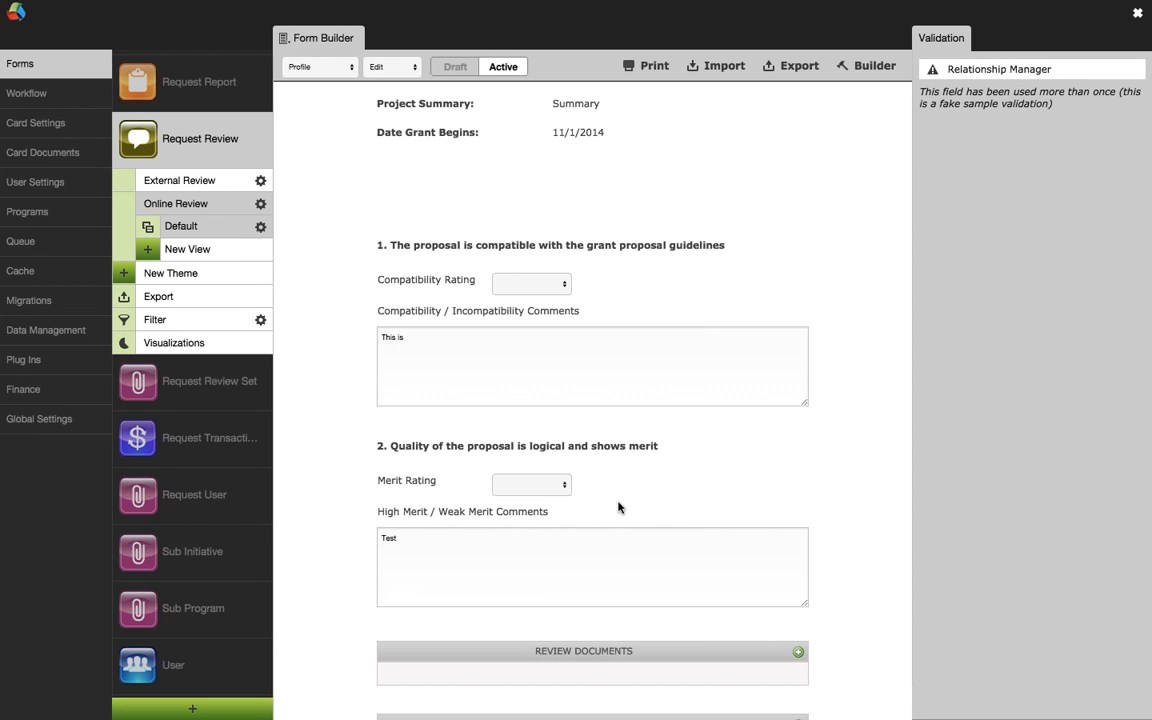
{"action": "scroll", "coordinate": [581, 519], "scroll_direction": "up", "scroll_amount": 3}
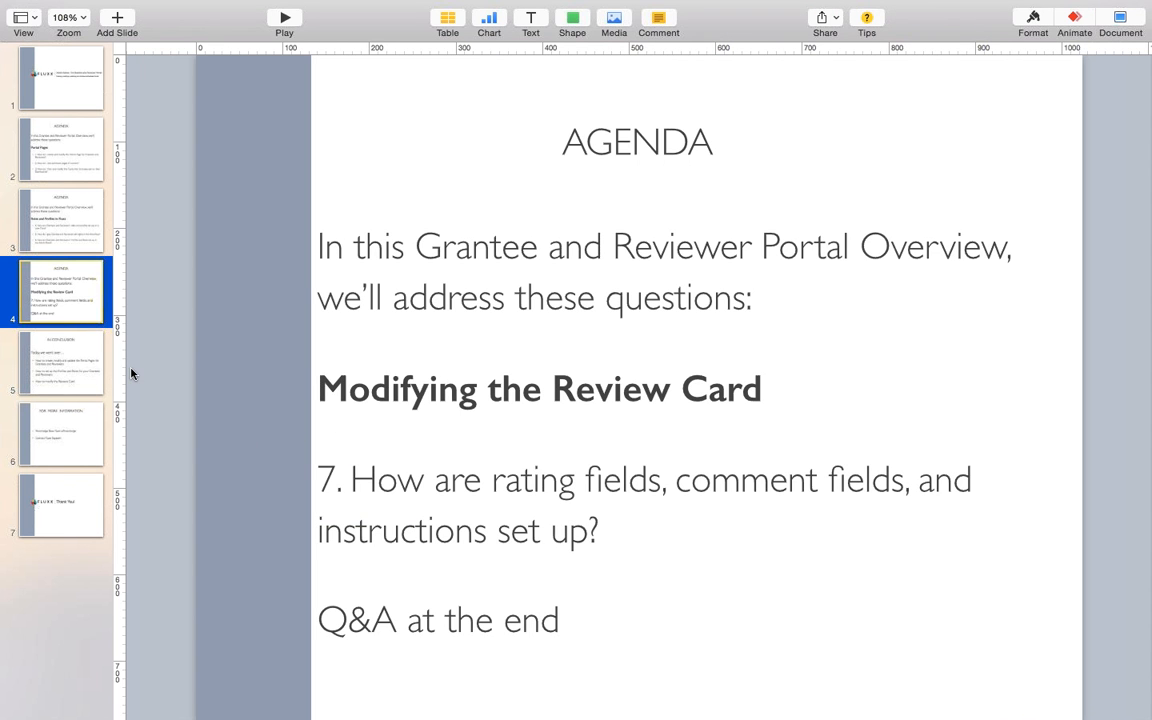
Show the "In Conclusion" slide of the presentation and switch back to Fluxx
{"action": "left_click", "coordinate": [82, 375]}
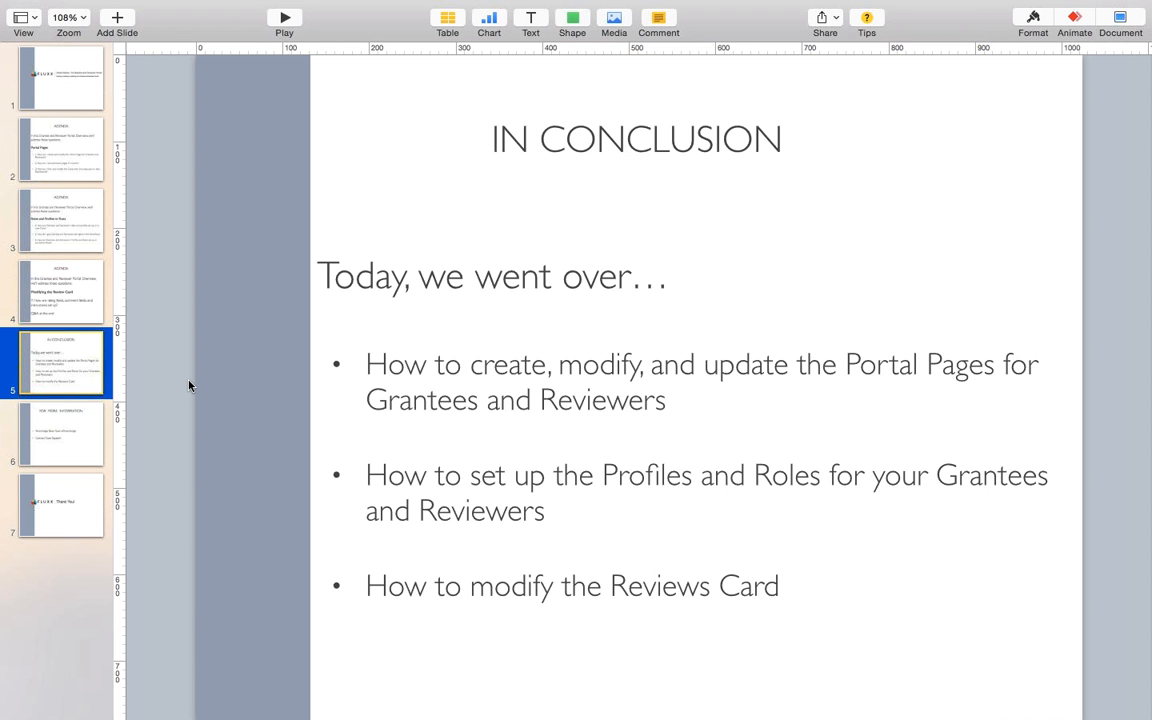
{"action": "key", "text": "ctrl+Left"}
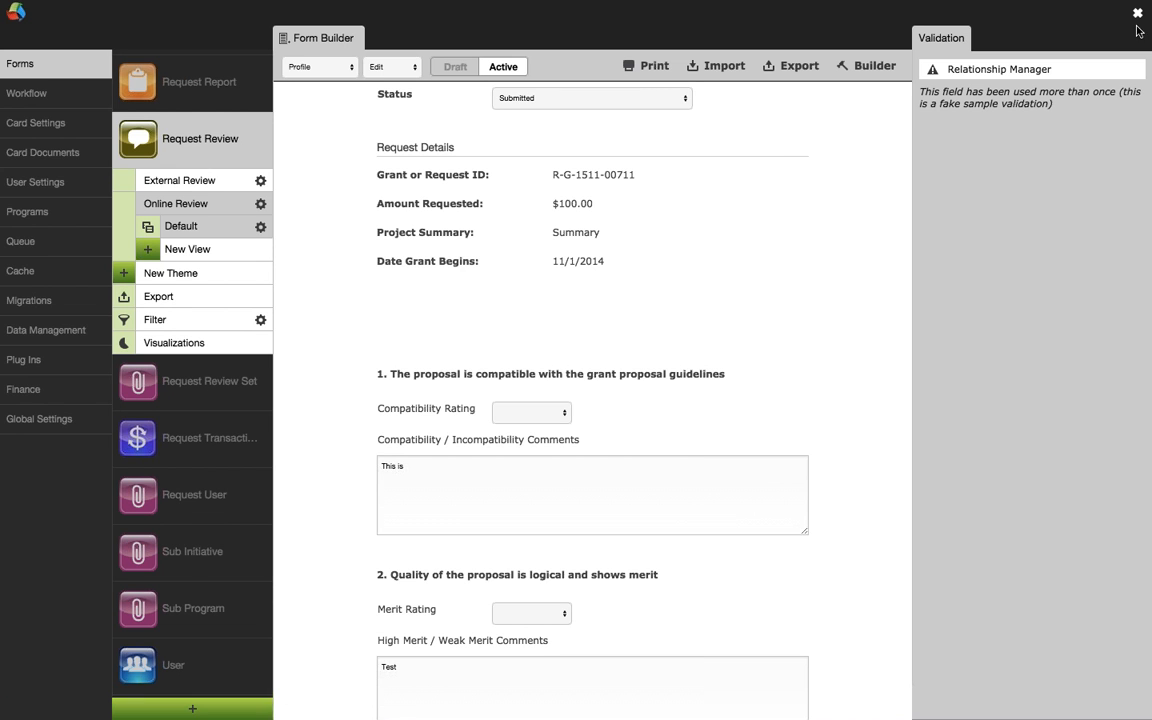
Leave the admin area and view the Roles section of the reviewer user's People card
{"action": "left_click", "coordinate": [1137, 13]}
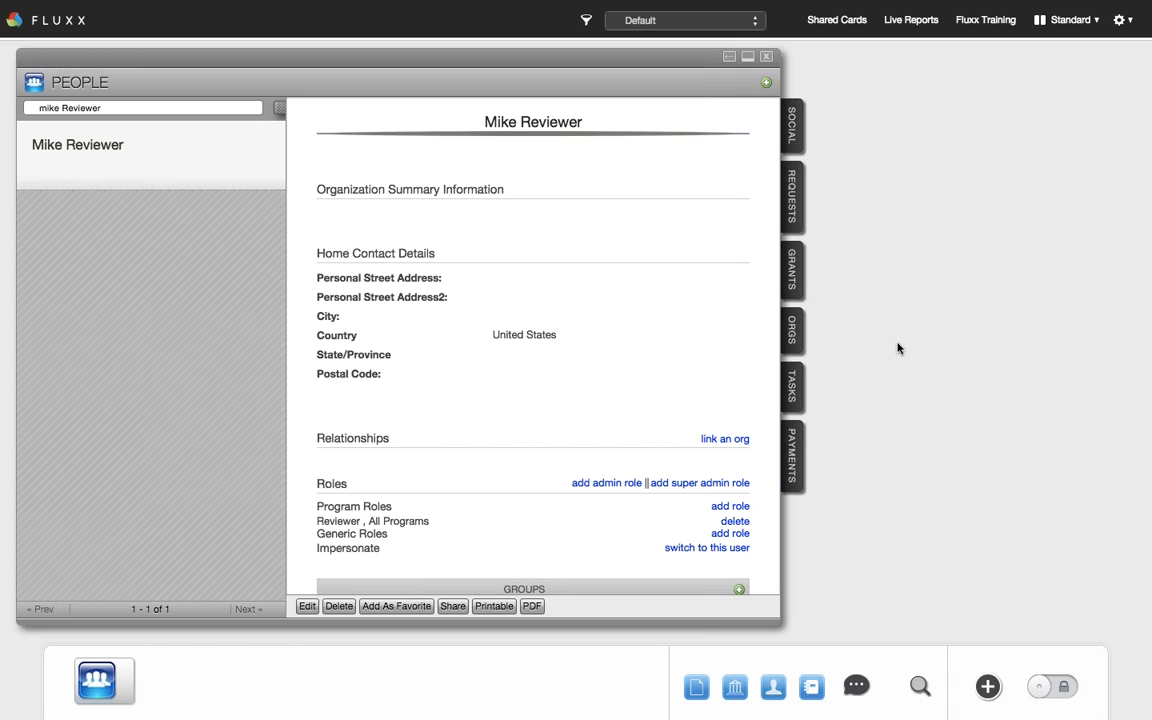
{"action": "scroll", "coordinate": [509, 504], "scroll_direction": "down", "scroll_amount": 1}
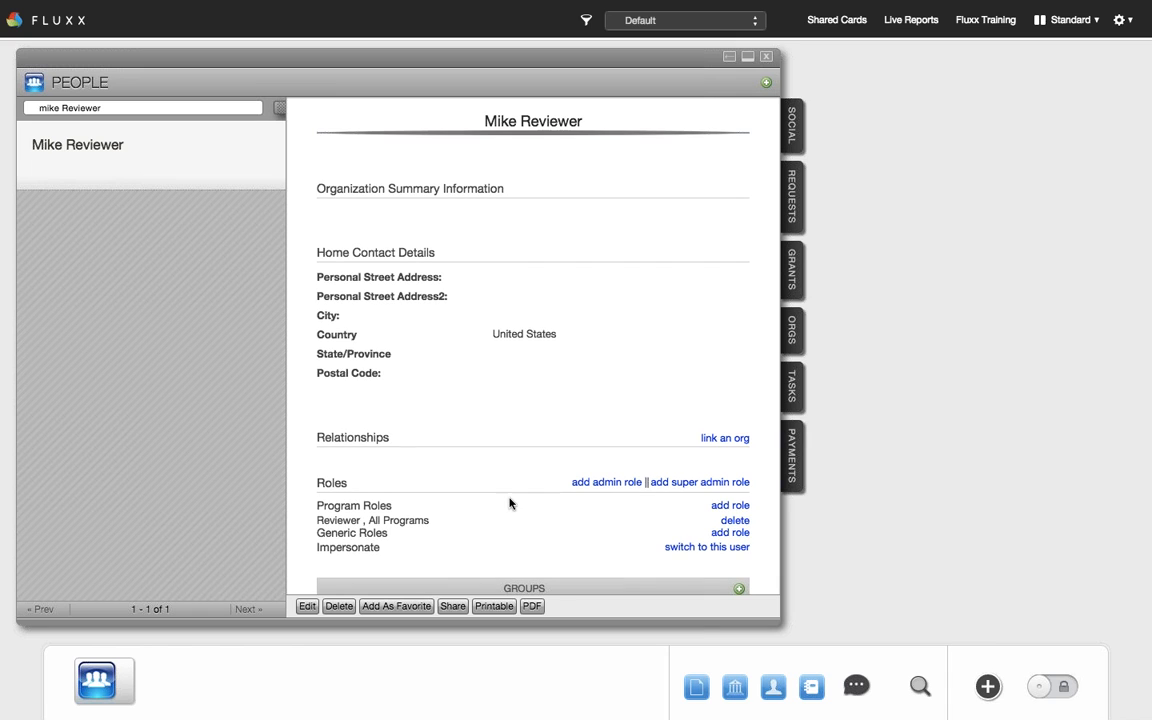
{"action": "scroll", "coordinate": [509, 504], "scroll_direction": "down", "scroll_amount": 2}
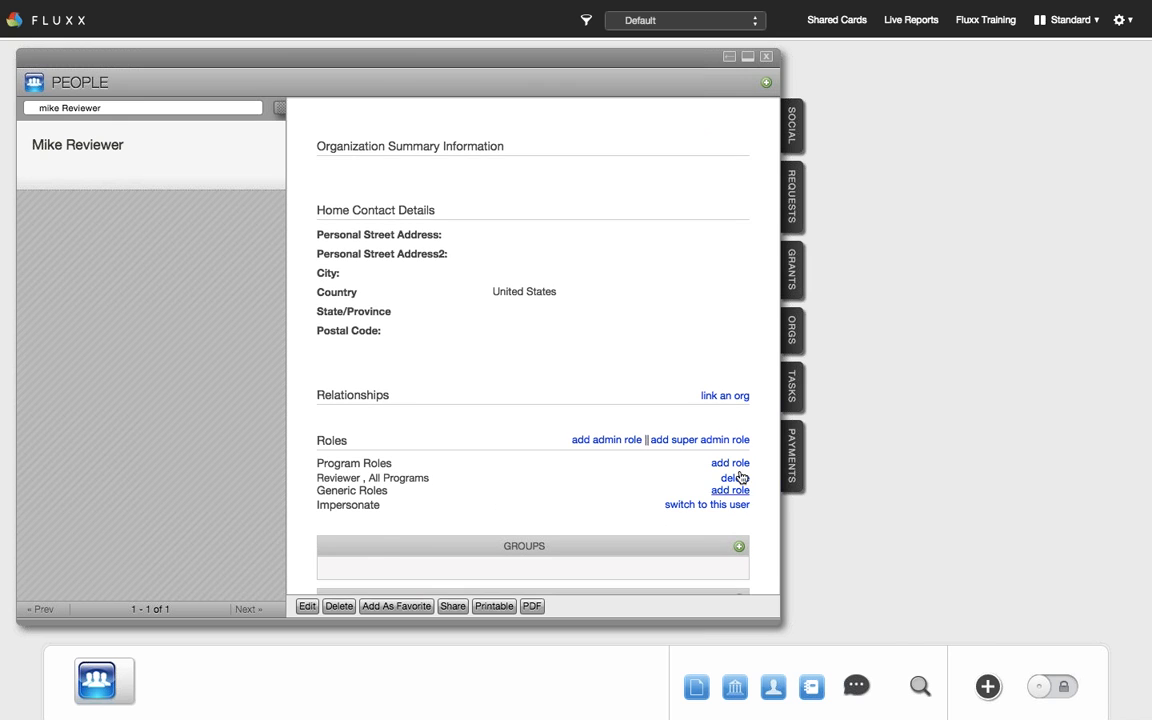
Fill in a new program role as Reviewer for Arts And Culture on the reviewer user, and close the form without creating it
{"action": "left_click", "coordinate": [736, 464]}
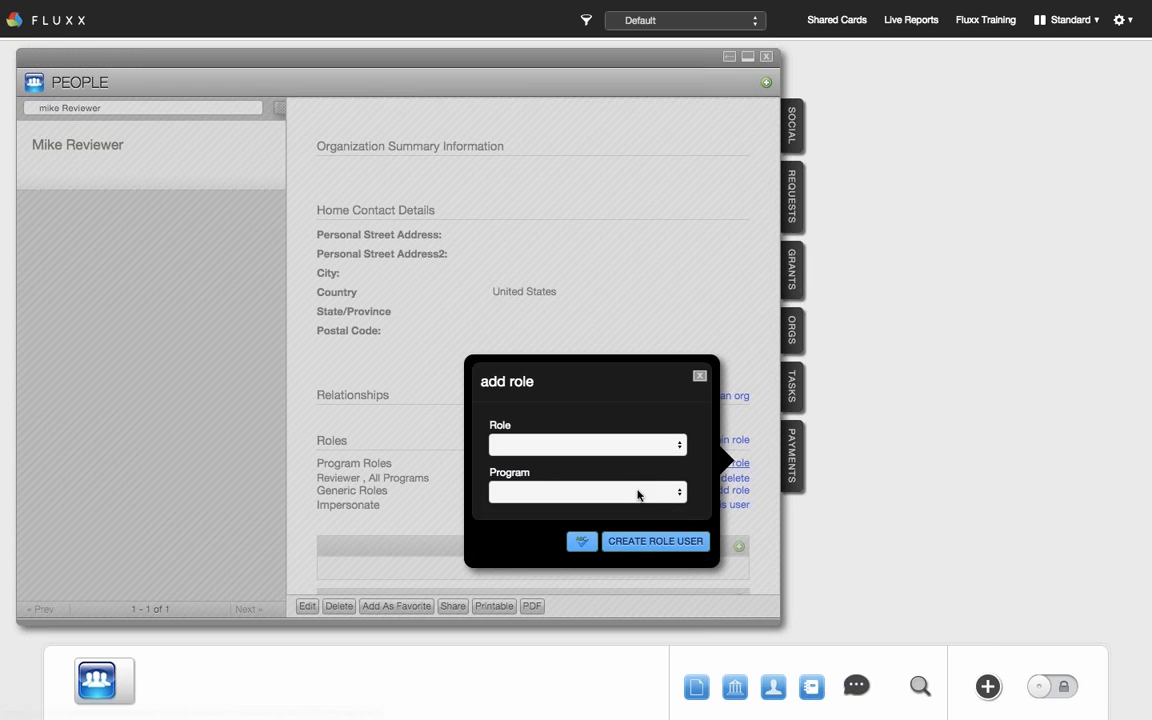
{"action": "left_click", "coordinate": [640, 491]}
{"action": "left_click", "coordinate": [630, 452]}
{"action": "left_click", "coordinate": [630, 446]}
{"action": "left_click", "coordinate": [617, 553]}
{"action": "left_click", "coordinate": [630, 491]}
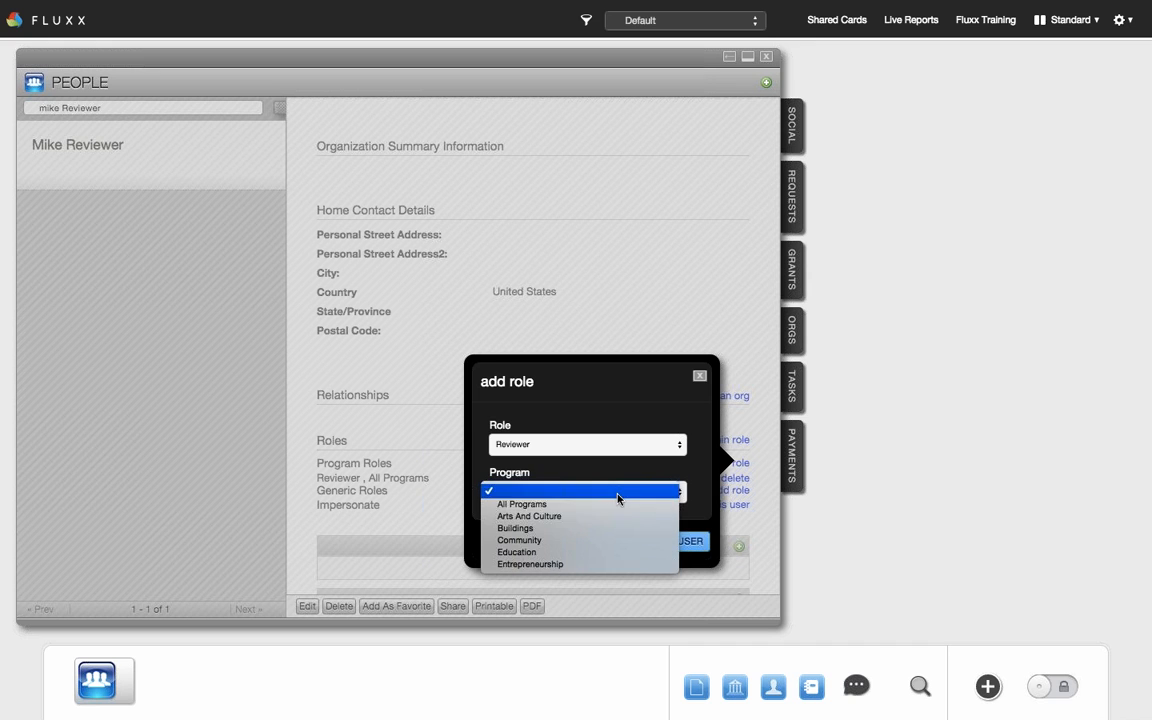
{"action": "left_click", "coordinate": [633, 518]}
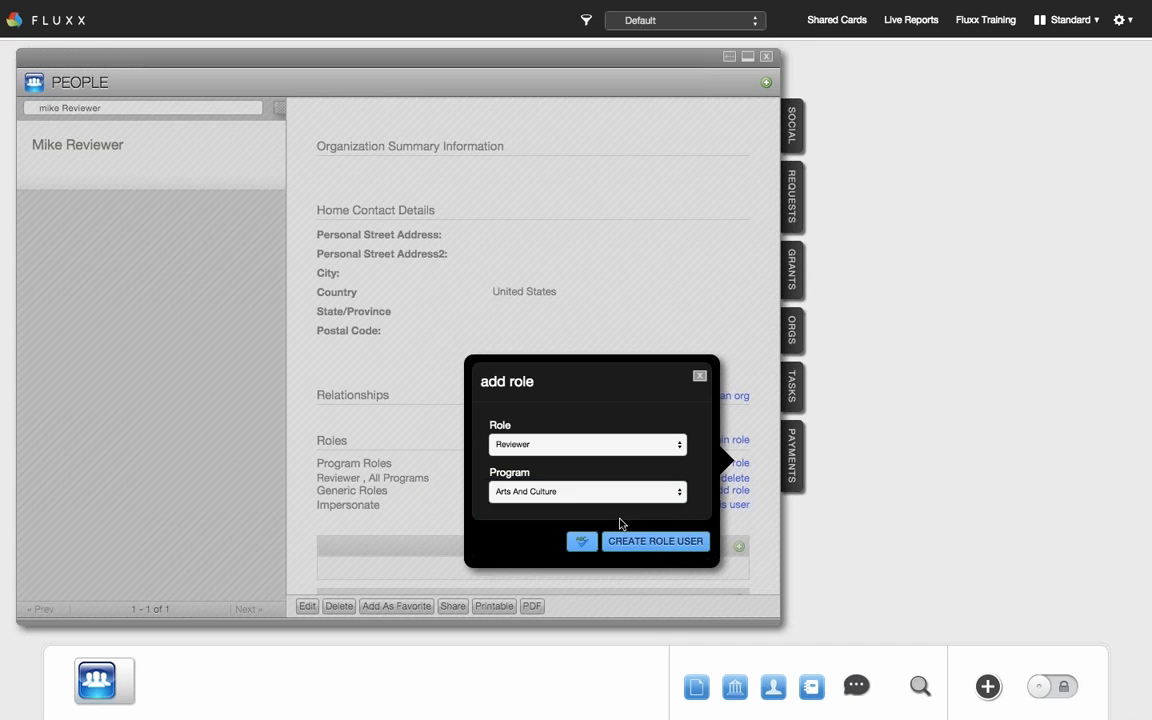
{"action": "left_click", "coordinate": [701, 378]}
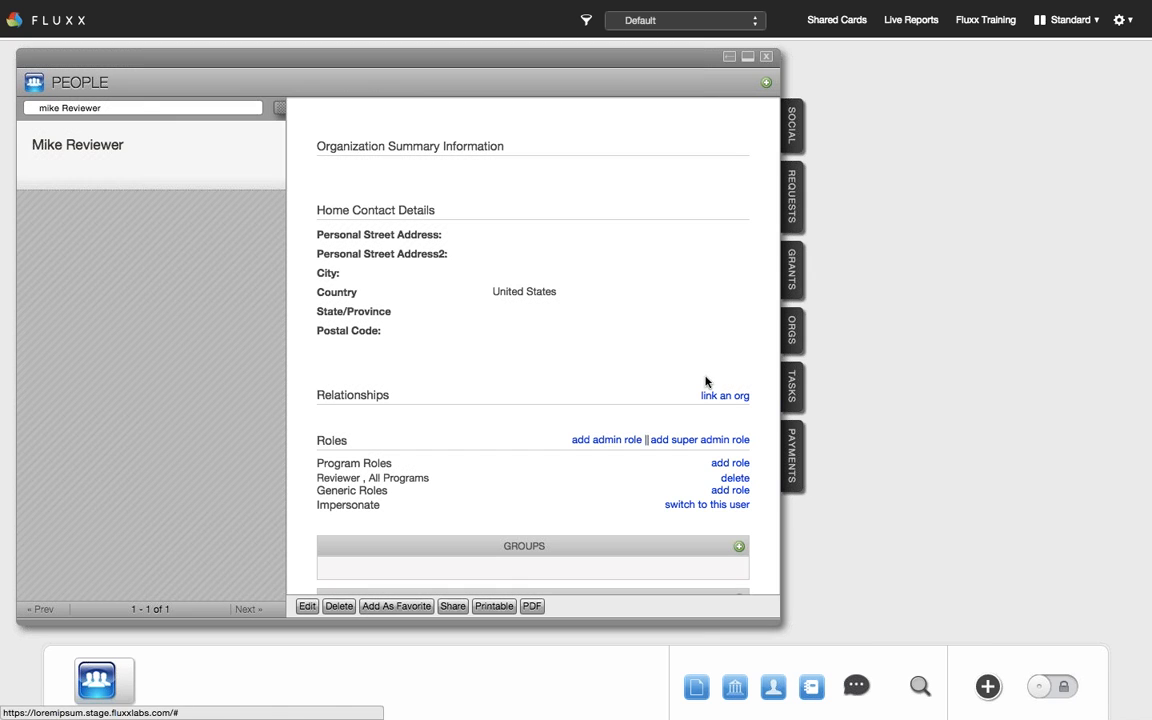
Start deleting the reviewer user's Reviewer role for All Programs, and cancel the deletion
{"action": "left_click", "coordinate": [735, 479]}
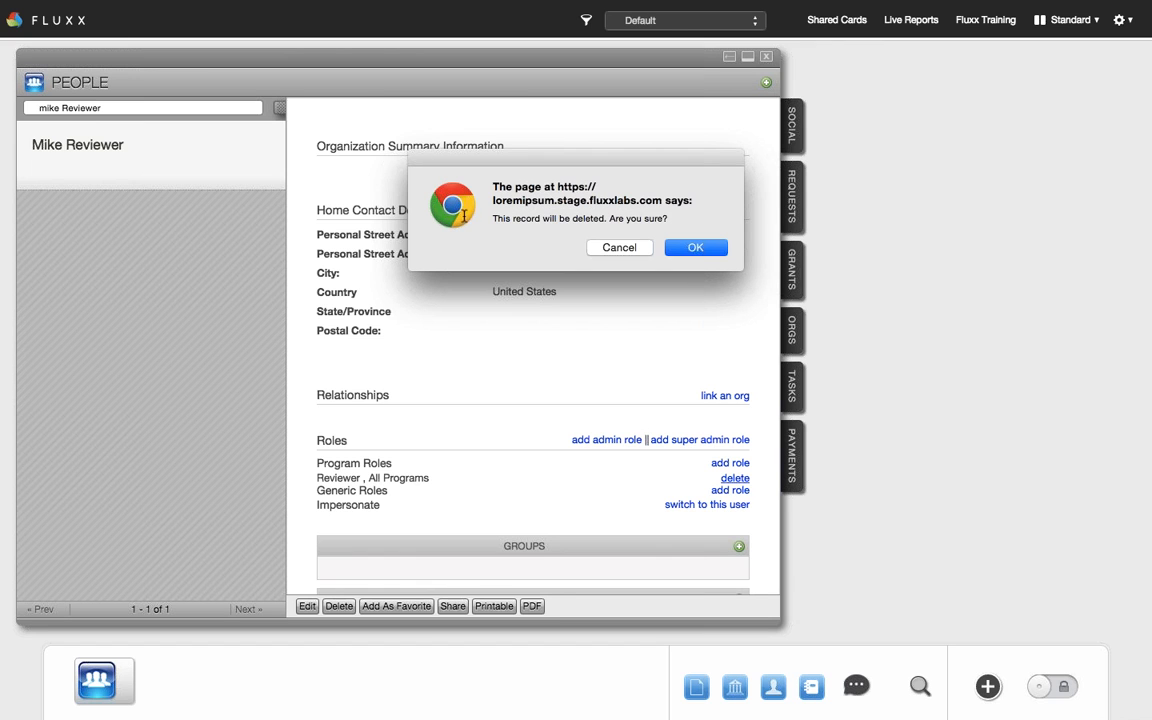
{"action": "left_click", "coordinate": [613, 248]}
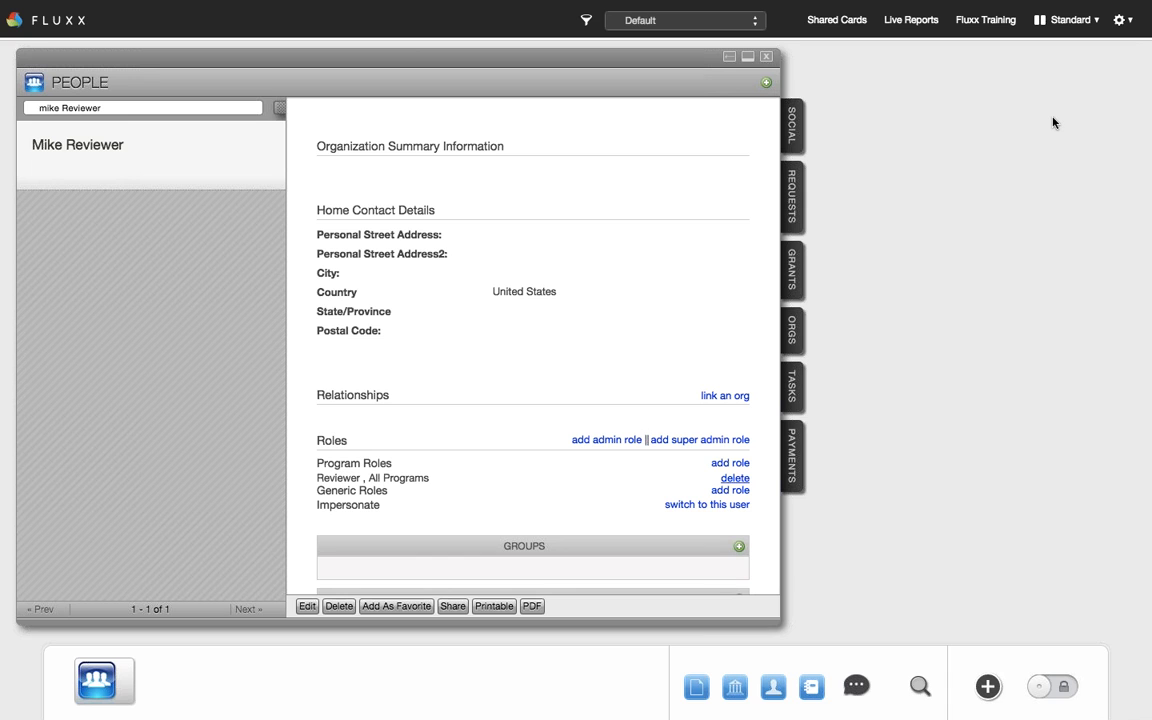
Return to the admin area and look over the Grant theme's workflow states under Grant Request, including the Draft state's Submit action
{"action": "left_click", "coordinate": [1120, 20]}
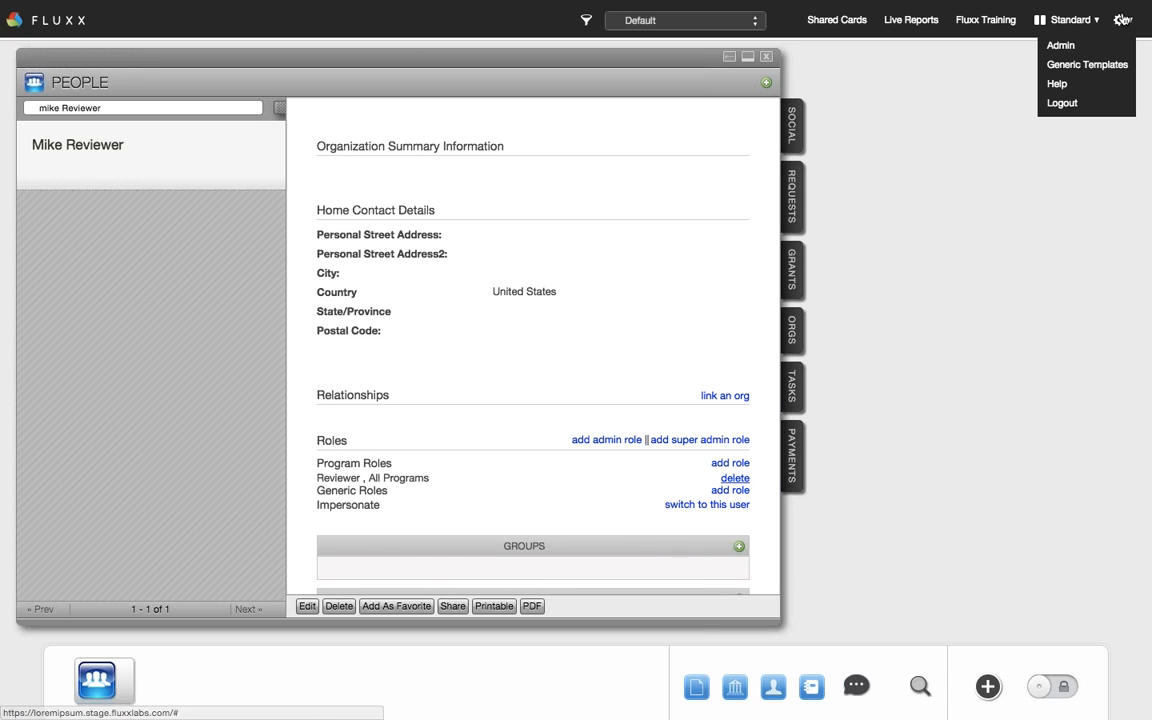
{"action": "left_click", "coordinate": [1118, 44]}
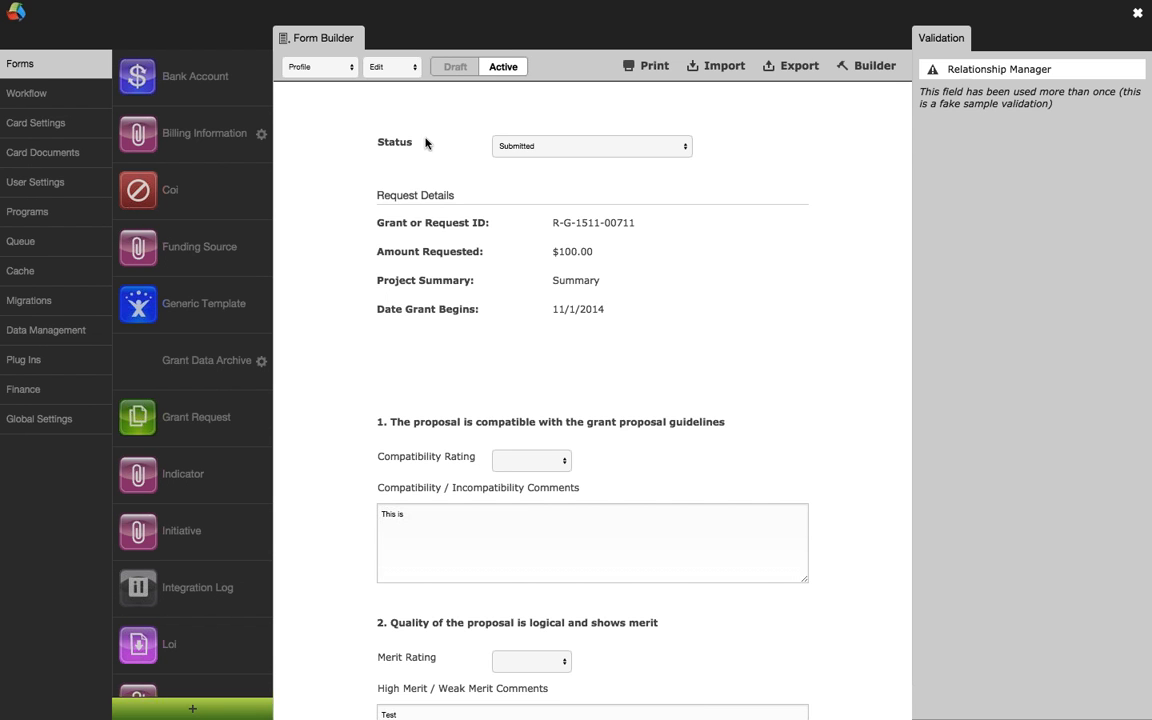
{"action": "left_click", "coordinate": [66, 93]}
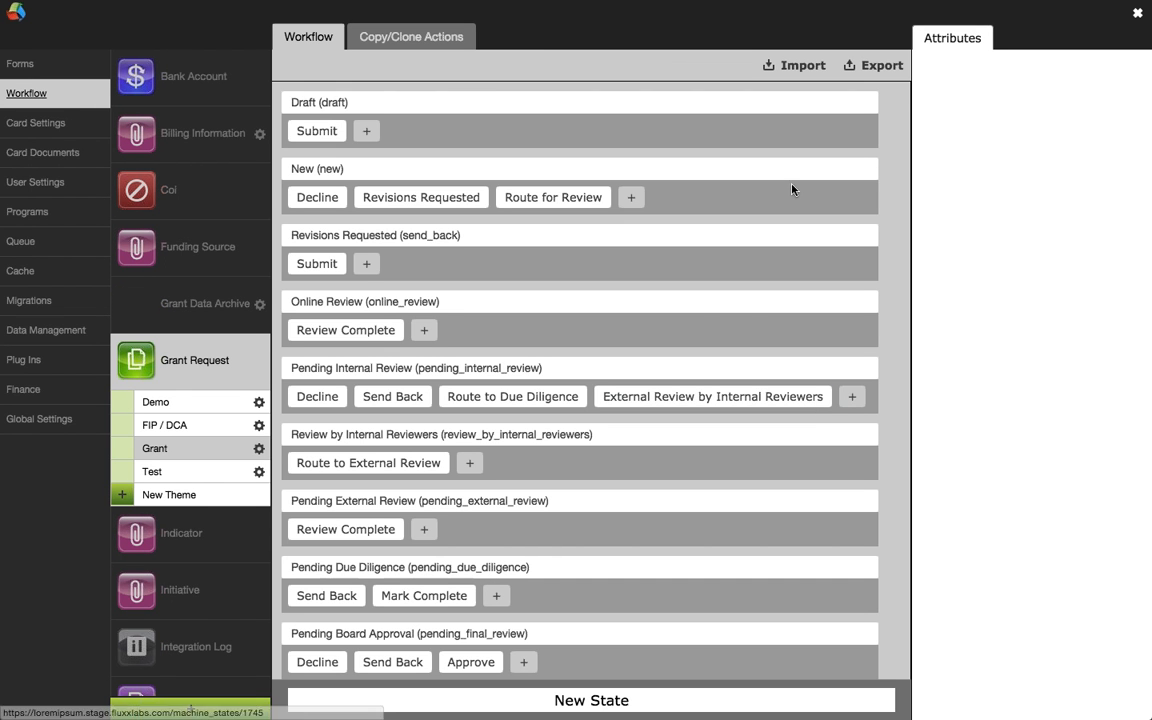
{"action": "scroll", "coordinate": [867, 604], "scroll_direction": "down", "scroll_amount": 3}
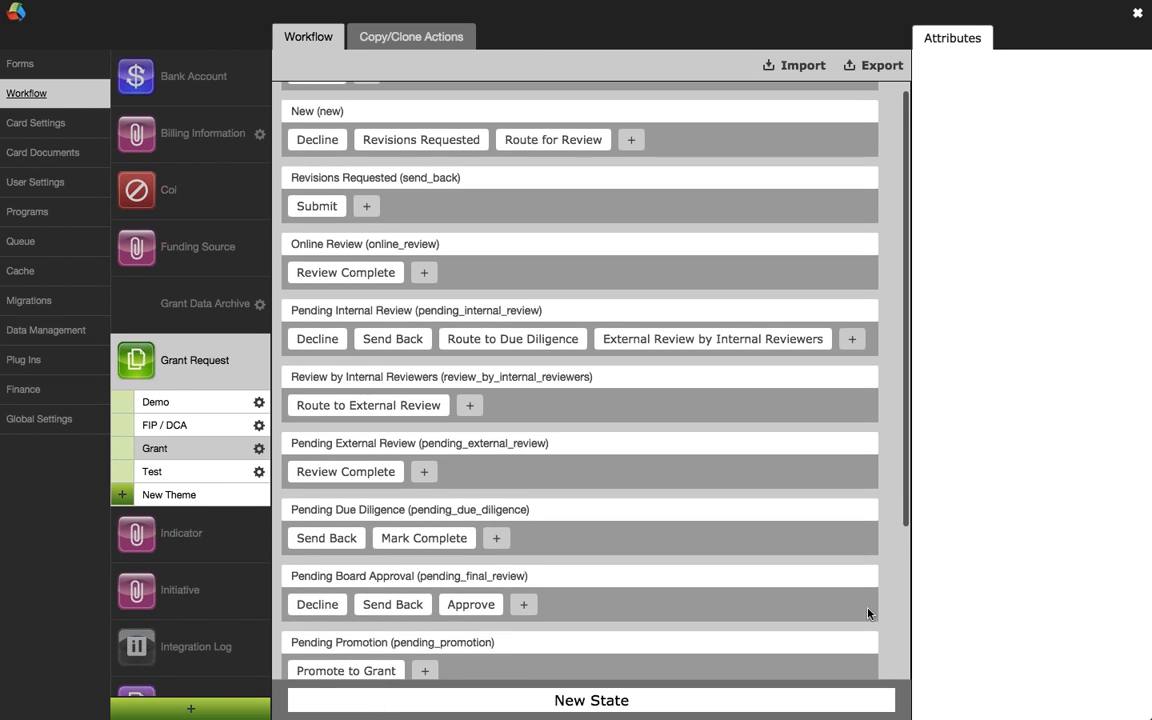
{"action": "scroll", "coordinate": [867, 613], "scroll_direction": "up", "scroll_amount": 3}
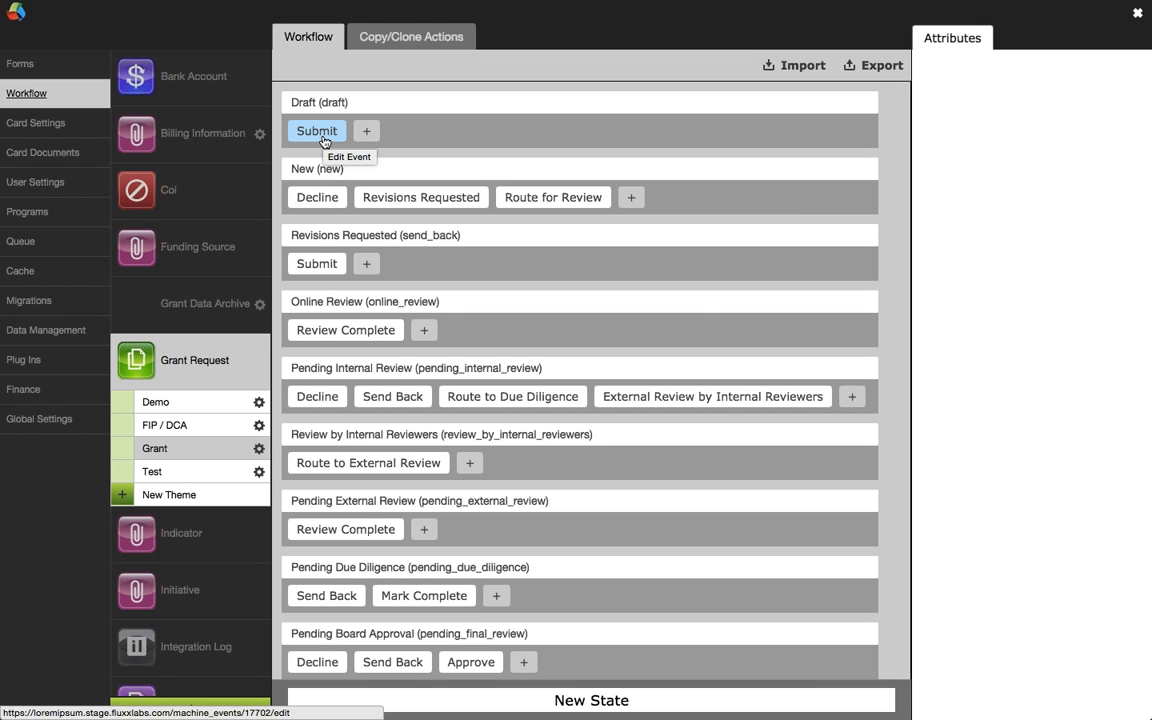
{"action": "left_click", "coordinate": [322, 138]}
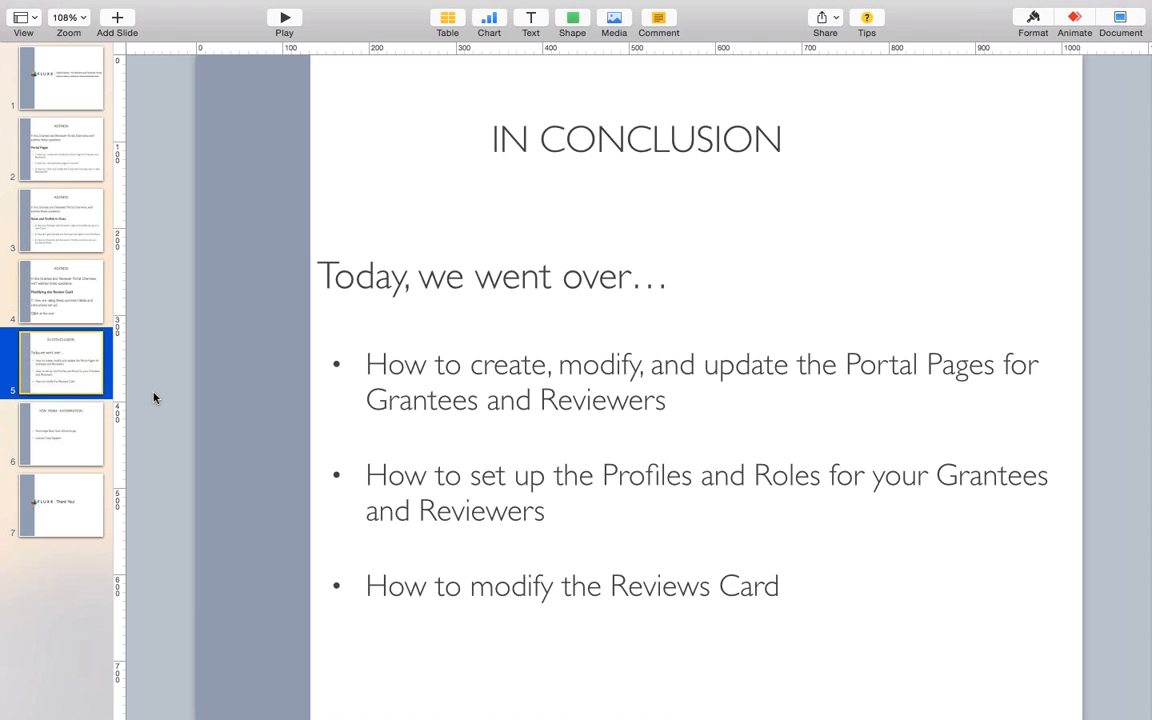
In the Keynote presentation, show the "For More Information" slide and the closing "Thank You!" slide
{"action": "left_click", "coordinate": [71, 410]}
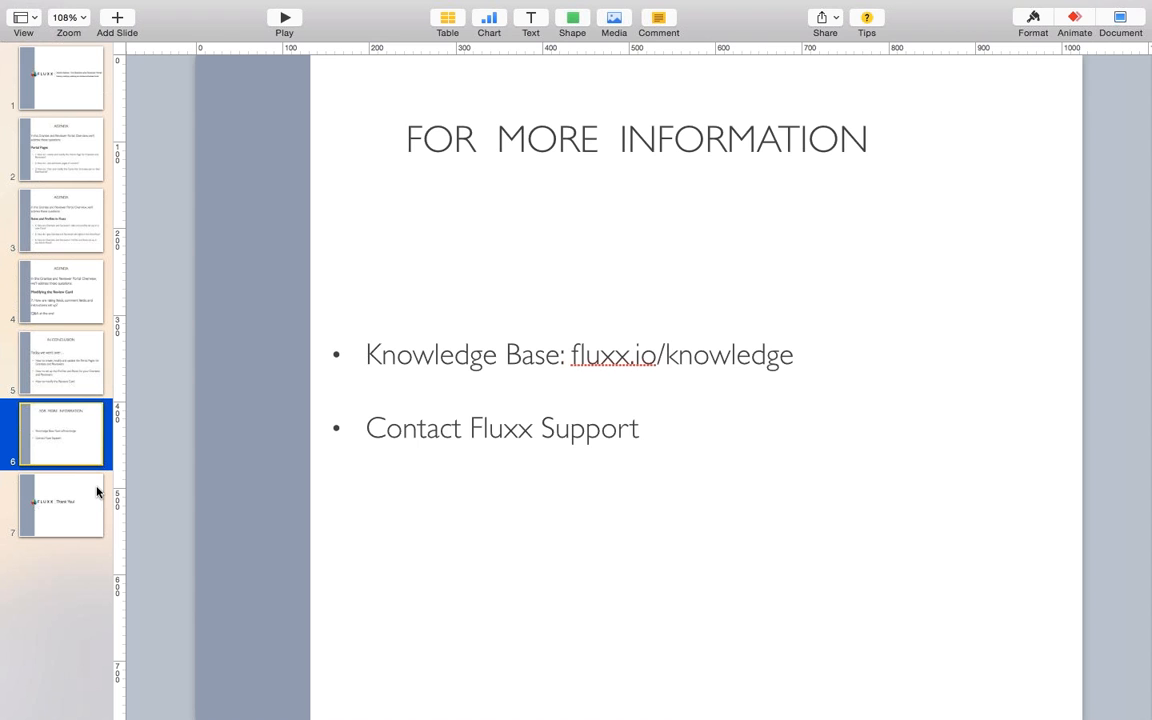
{"action": "left_click", "coordinate": [77, 504]}
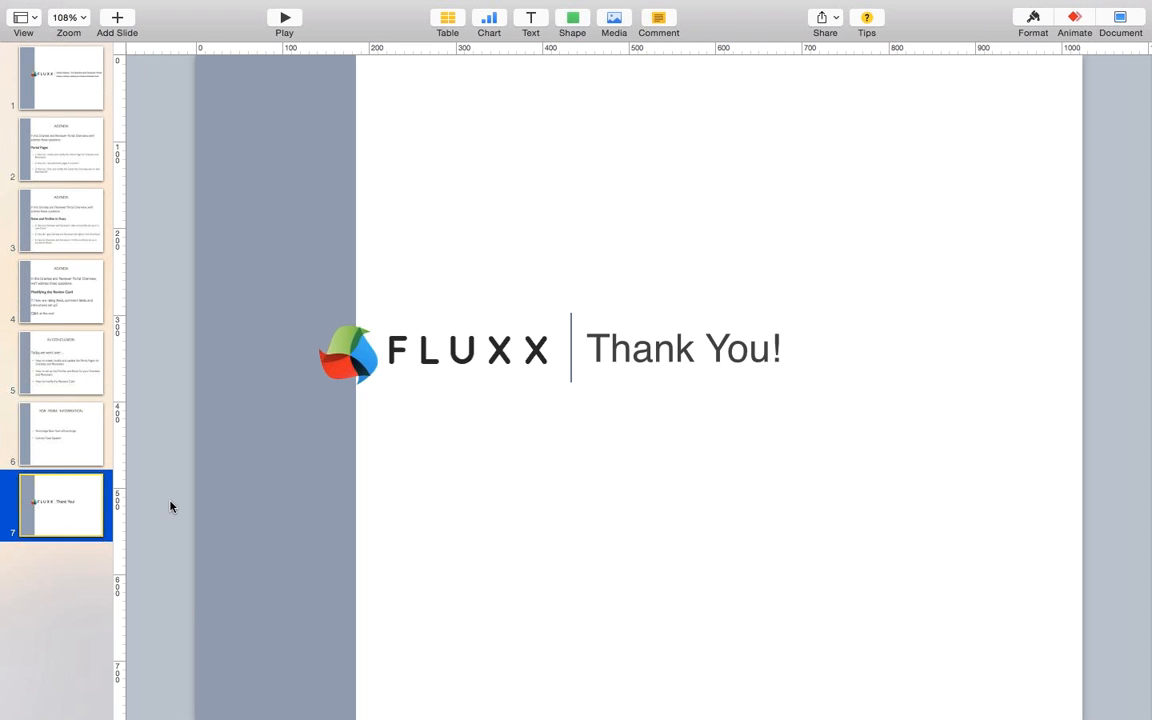